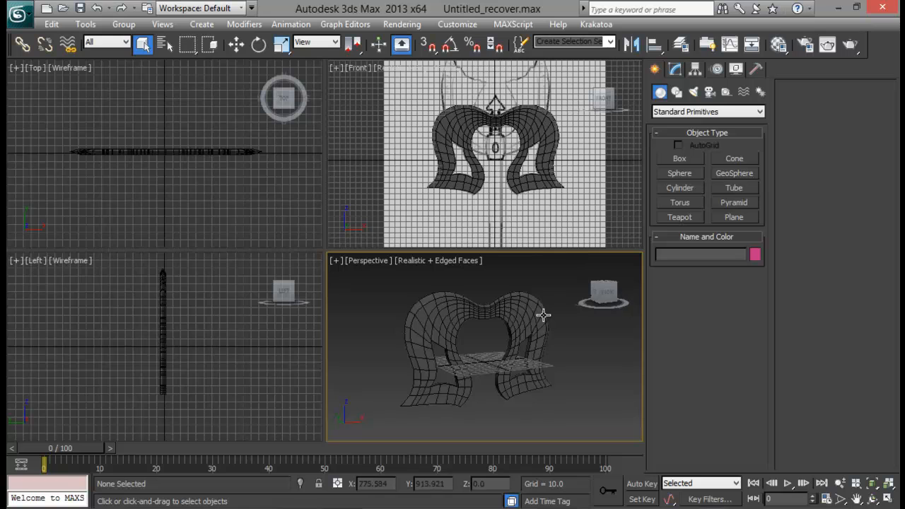
Switch to a full-size Front view and hide the finished curved blade mesh so the axe reference sketch is uncovered.
middle_click_drag(497, 149, 483, 185, "alt")
key("alt+w")
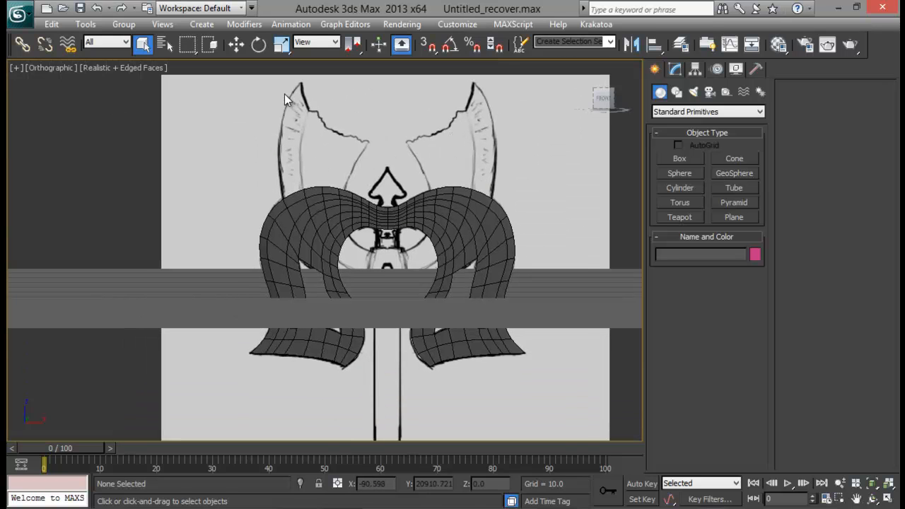
middle_click_drag(329, 212, 327, 201)
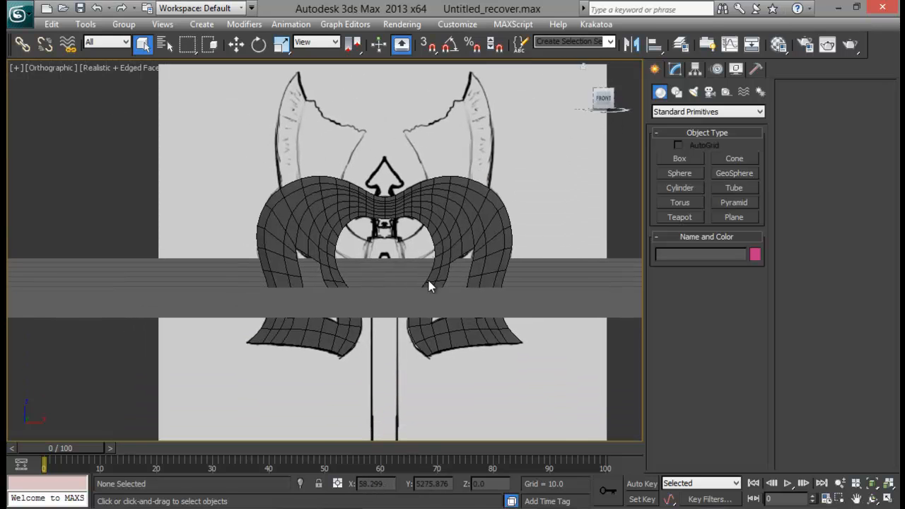
key("f")
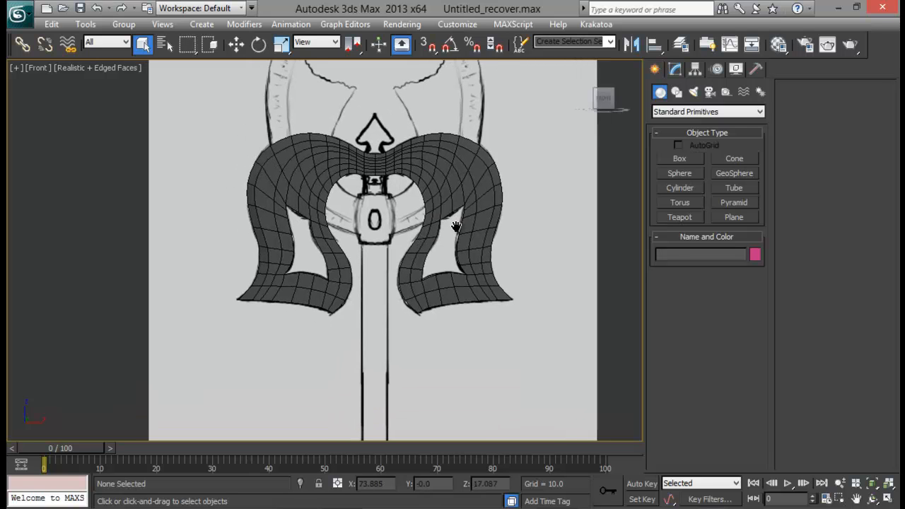
middle_click_drag(458, 225, 443, 300)
left_click(318, 231)
right_click(481, 226)
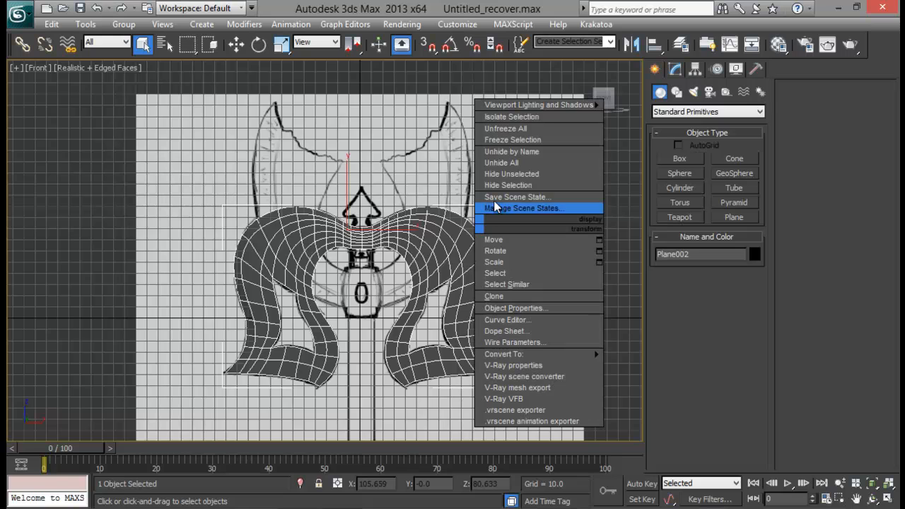
left_click(524, 175)
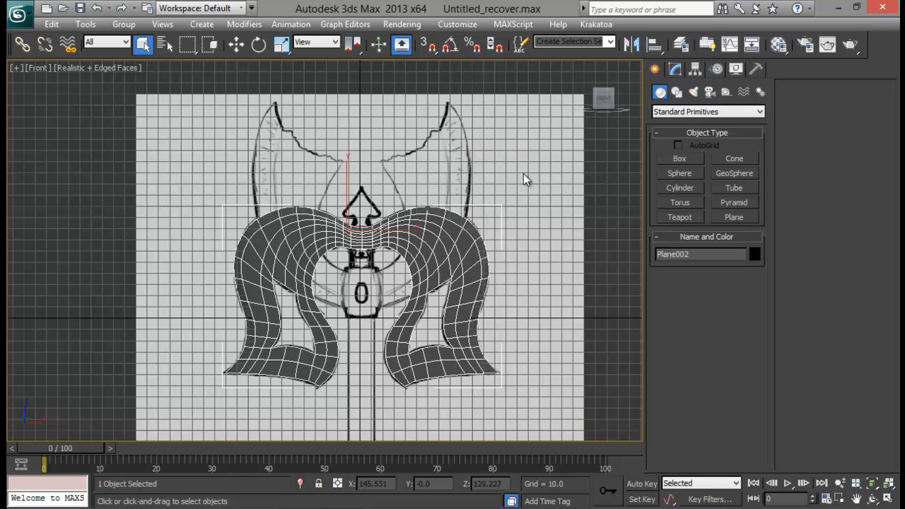
right_click(434, 245)
left_click(497, 210)
Draw a plane about 13 by 9 units at the left of the handle's collar, with 1 length and 1 width segment.
middle_click_drag(497, 210, 472, 200)
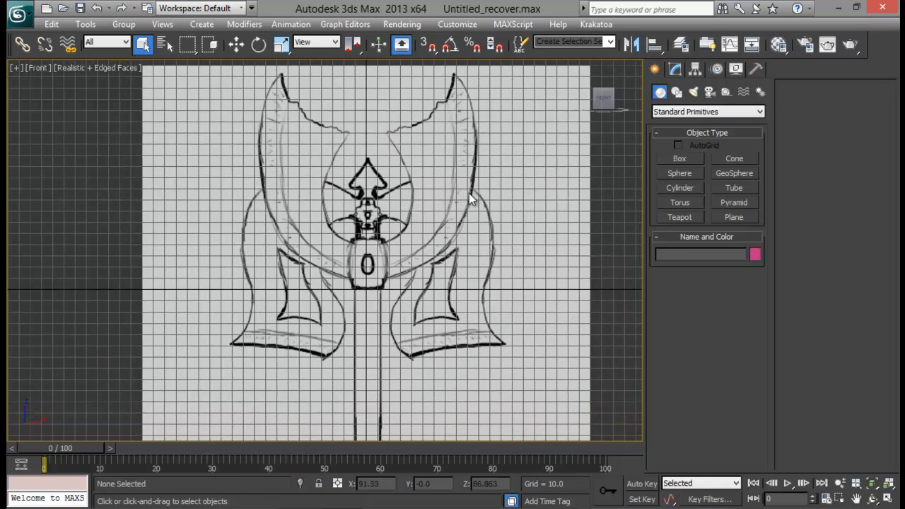
left_click(734, 217)
middle_click_drag(295, 128, 315, 186)
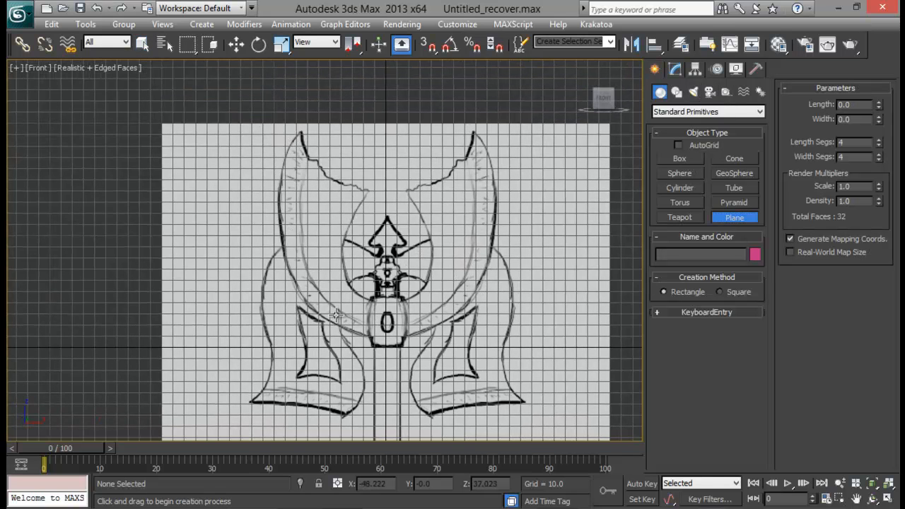
scroll(345, 315, "up", 5)
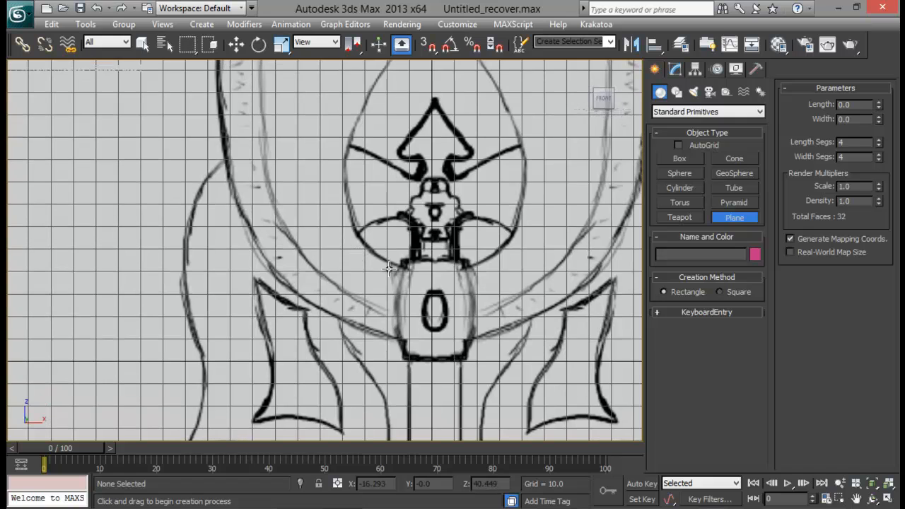
left_click_drag(381, 263, 403, 293)
left_click(675, 68)
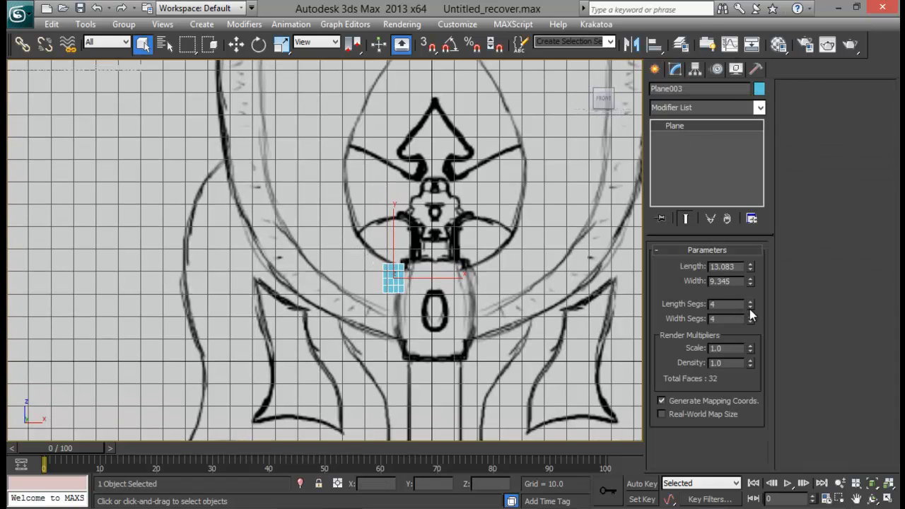
Convert the new plane to an Editable Poly.
right_click(388, 280)
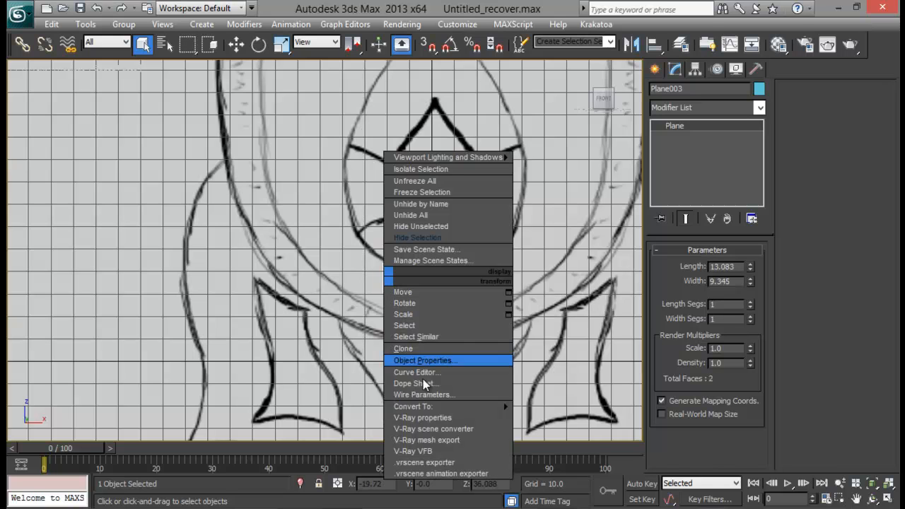
mouse_move(466, 406)
left_click(538, 418)
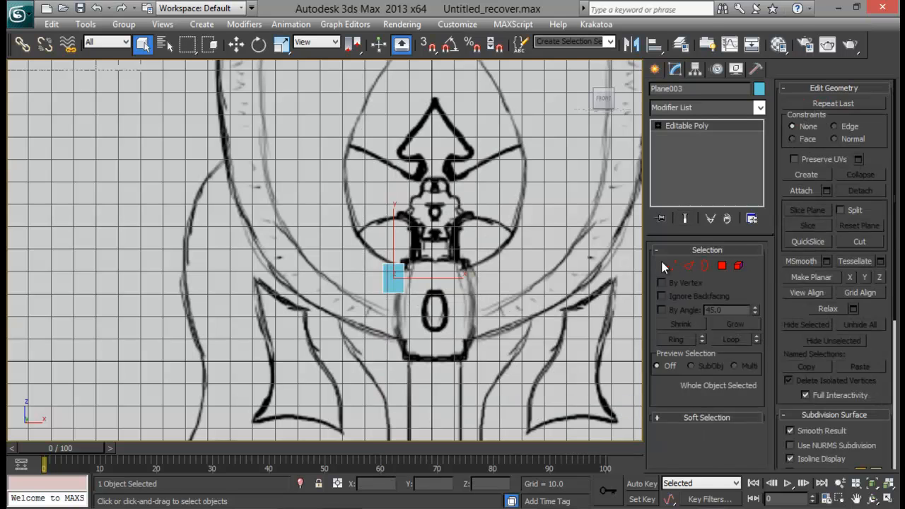
Move the plane's corner vertices to fit the upper part of the blade root against the collar's left side.
left_click(668, 266)
left_click(381, 264)
key("w")
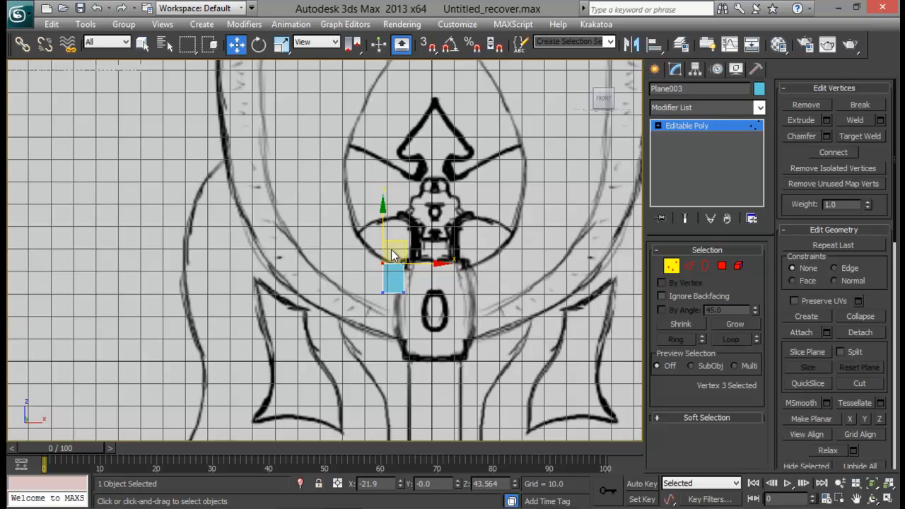
left_click(404, 263)
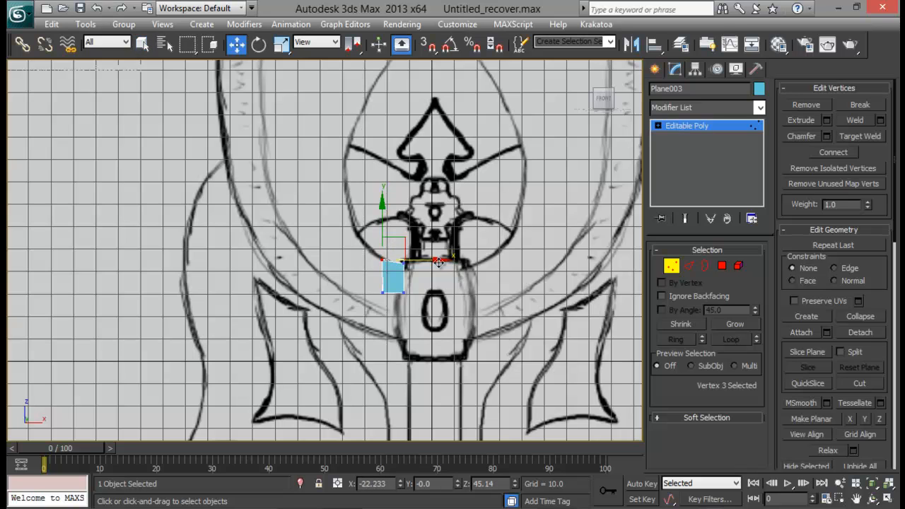
left_click_drag(422, 242, 420, 247)
left_click(404, 292)
left_click_drag(418, 280, 395, 272)
left_click(386, 297)
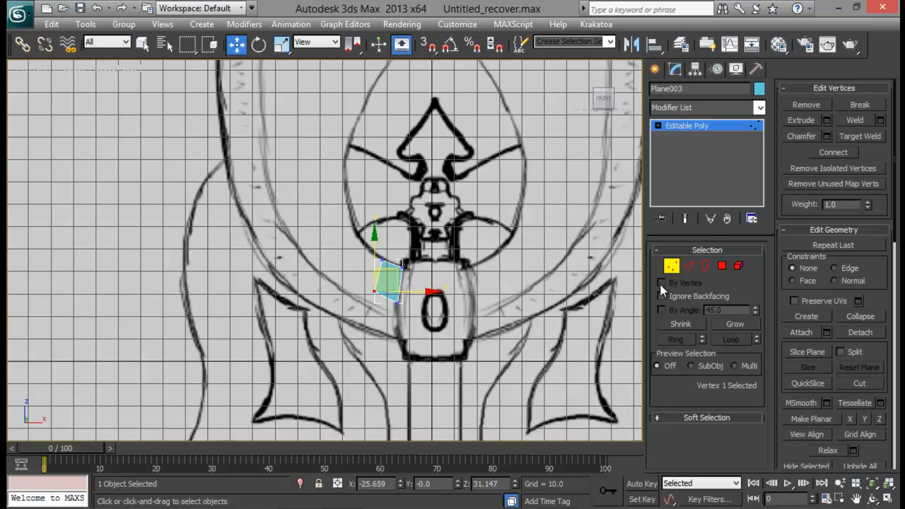
Extend the plane's lower edge down to the blade's lower outline and align the new lower-left vertex with the sketch.
left_click(689, 266)
left_click(383, 295)
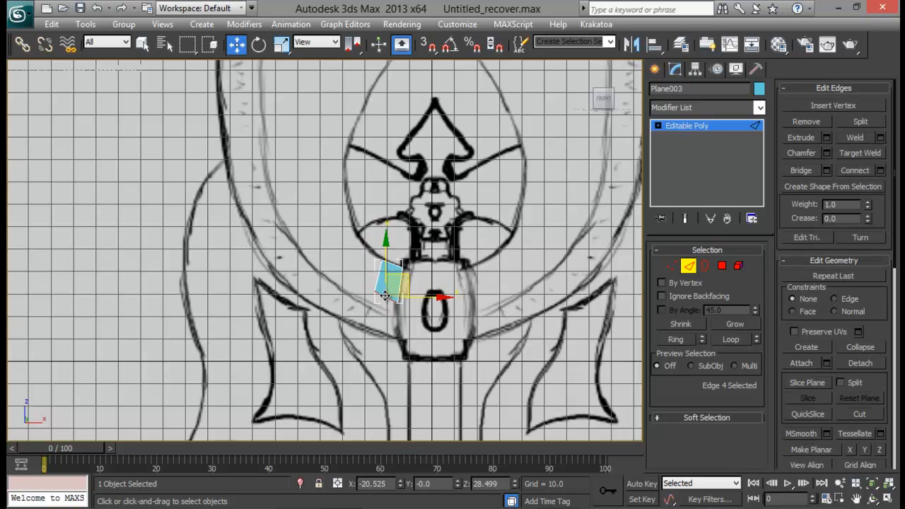
left_click_drag(402, 274, 400, 310, "shift")
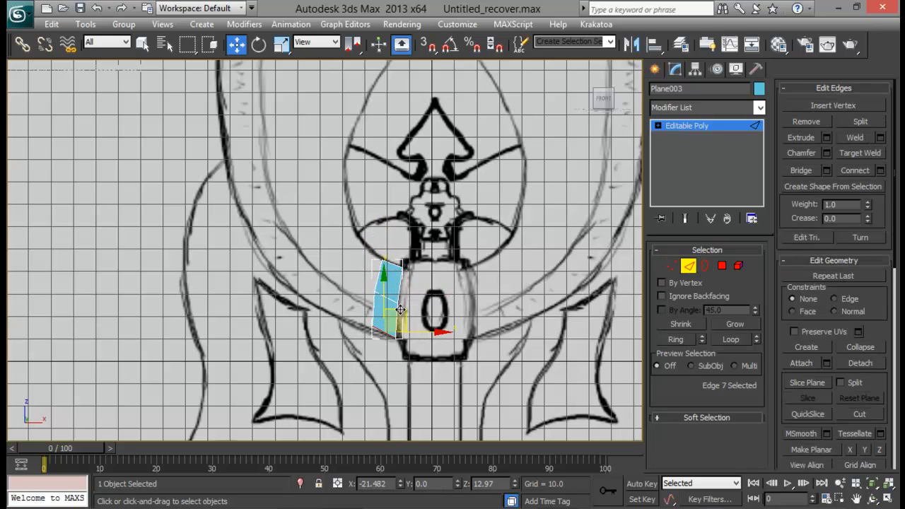
left_click(670, 267)
left_click_drag(367, 348, 409, 248)
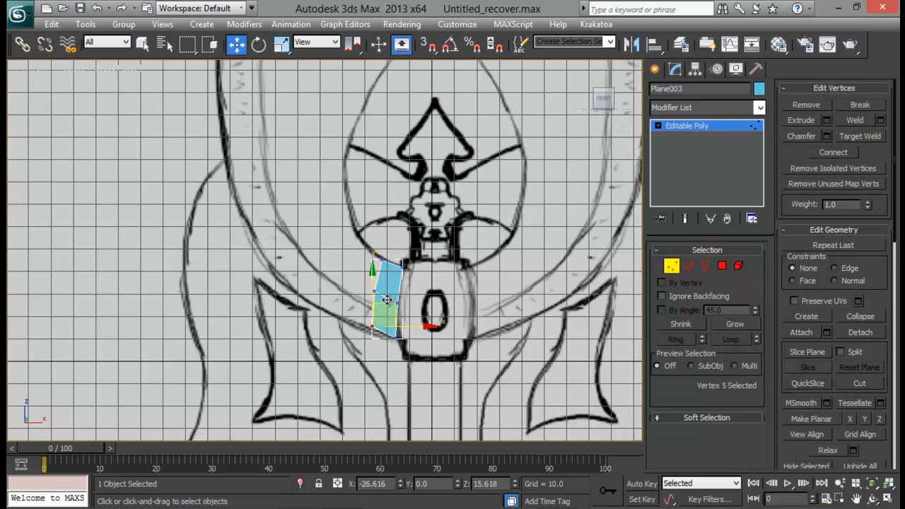
left_click_drag(388, 305, 383, 310)
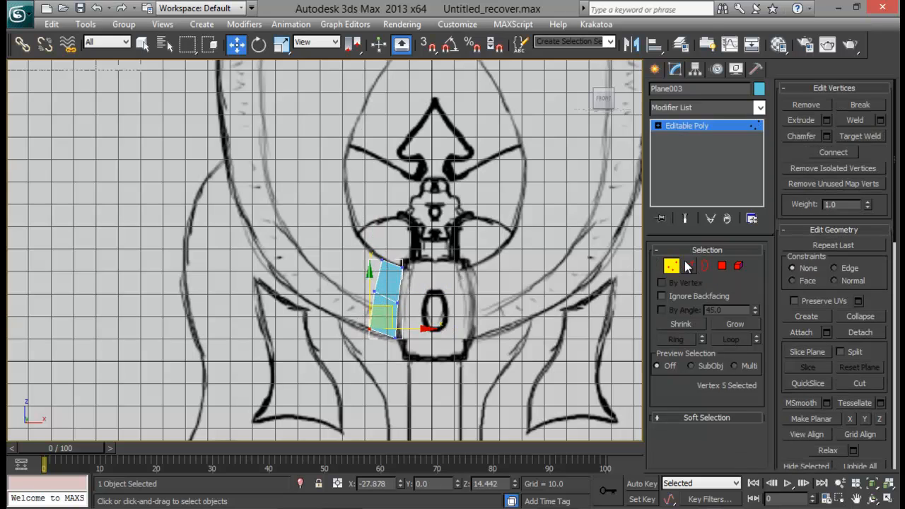
Extend the two left edges along the blade in three segments and fit the first new column's outer vertices to the sketch outlines.
left_click(687, 266)
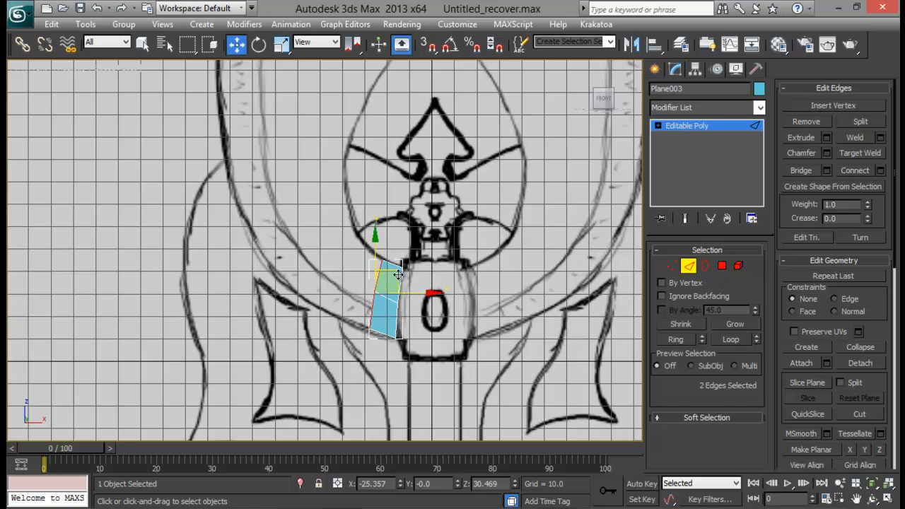
left_click_drag(398, 274, 324, 173, "shift")
key("1")
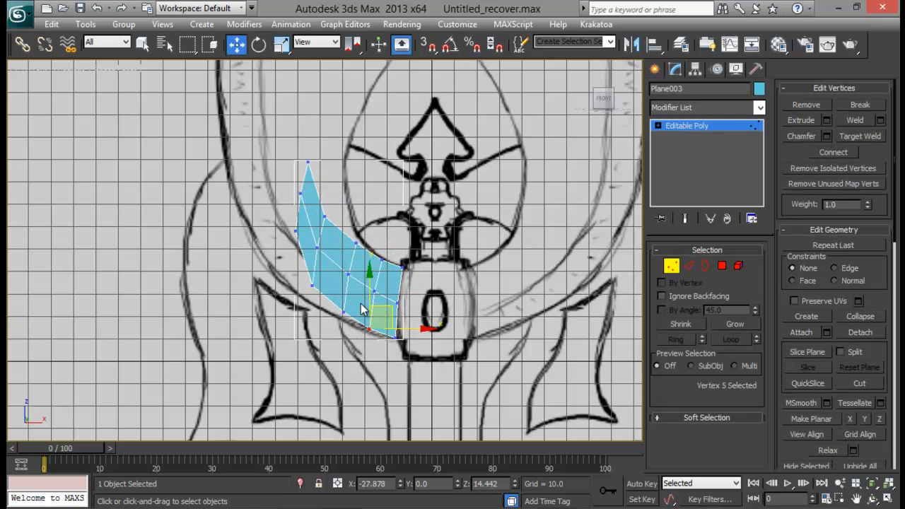
left_click_drag(362, 309, 318, 329)
left_click_drag(359, 289, 354, 293)
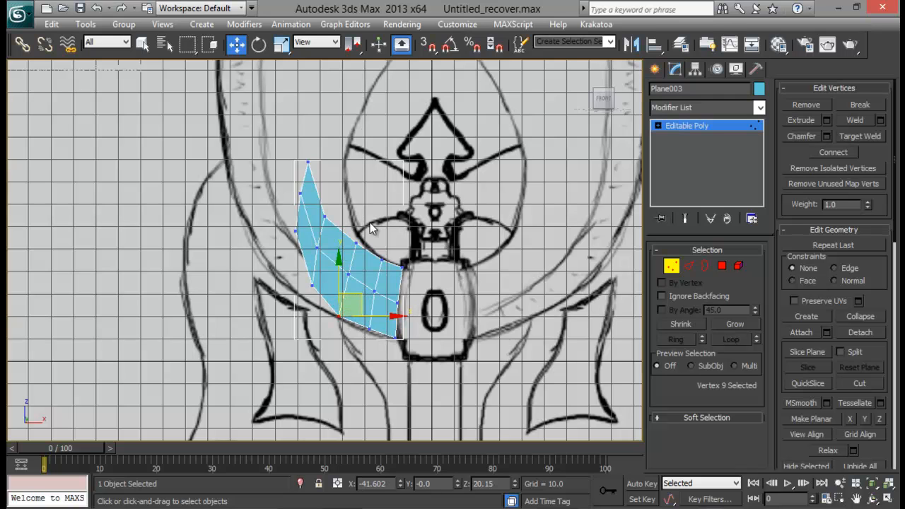
left_click_drag(369, 223, 347, 250)
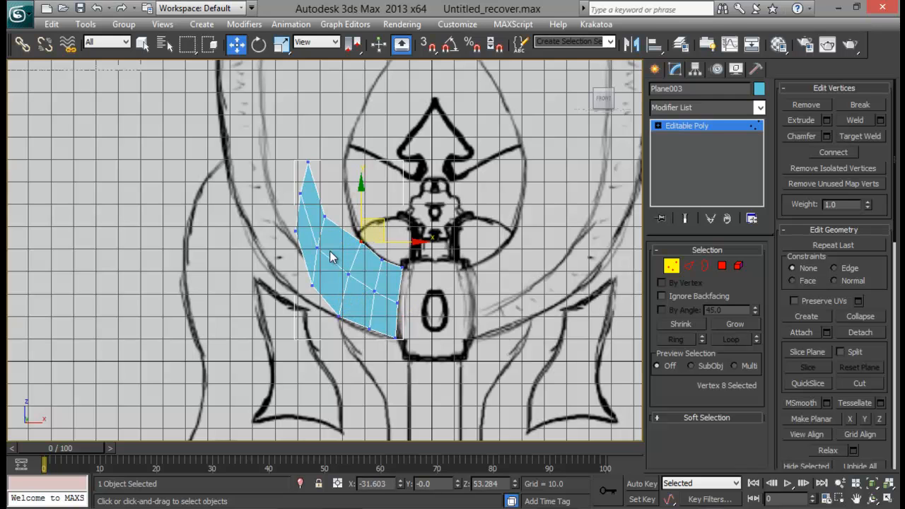
Move the vertices of the two outermost columns onto the blade's inner and outer outlines, centring the end column's middle vertex.
mouse_move(329, 250)
middle_mouse_down()
mouse_move(357, 261)
mouse_move(381, 247)
middle_mouse_up()
left_click_drag(381, 230, 377, 253)
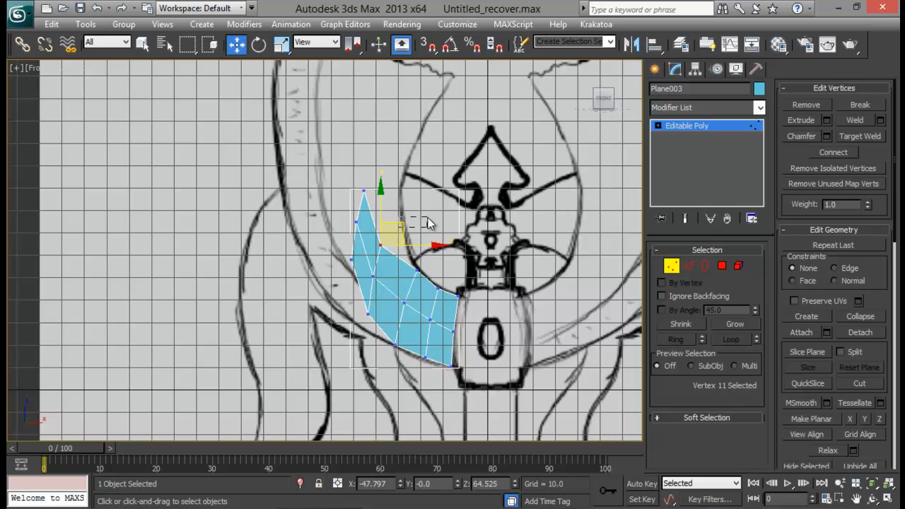
left_click_drag(428, 218, 425, 215)
key("ctrl+z")
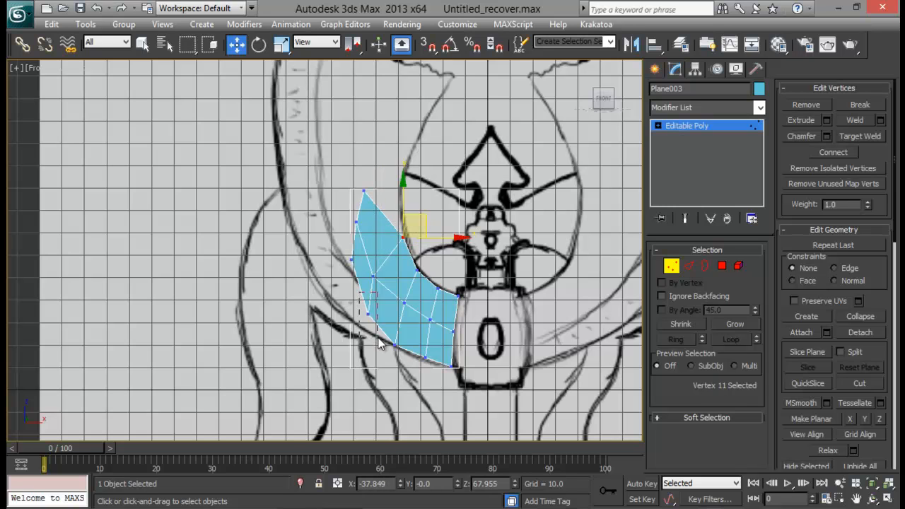
left_click_drag(377, 338, 378, 338)
left_click_drag(388, 295, 369, 298)
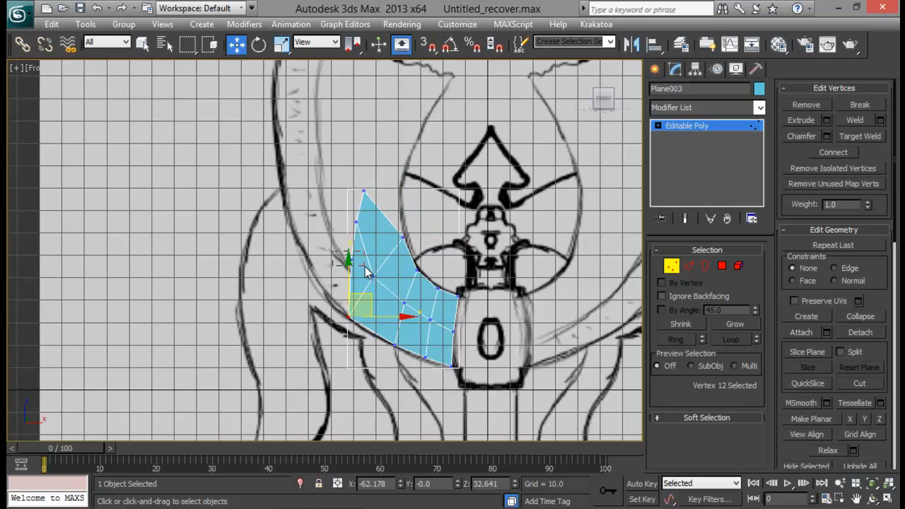
left_click_drag(365, 267, 330, 242)
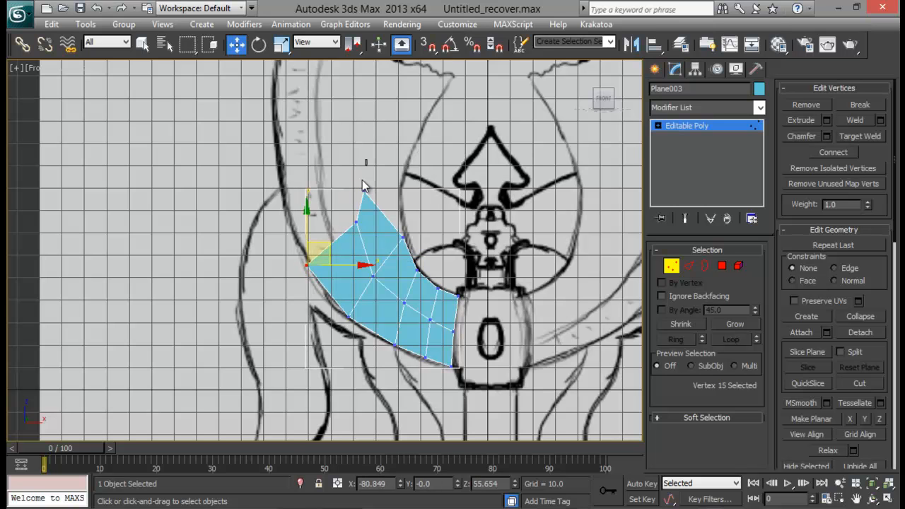
left_click_drag(362, 186, 418, 170)
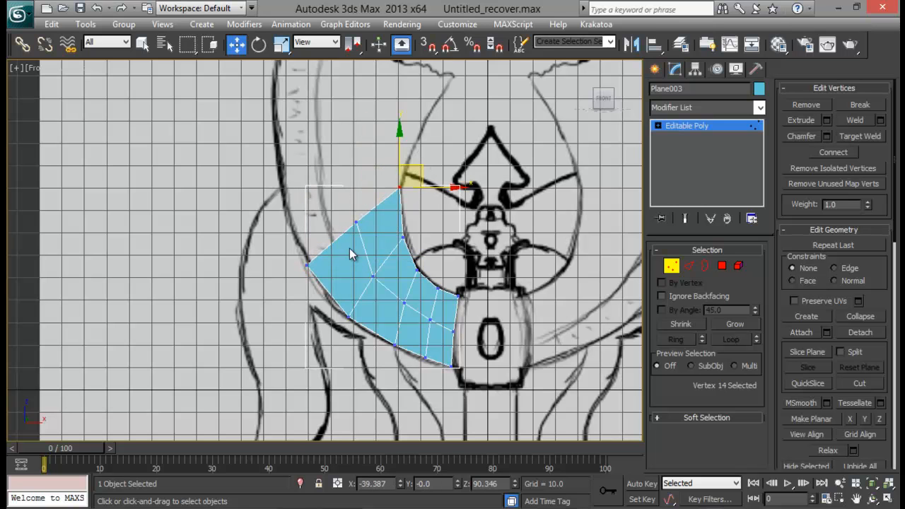
middle_click_drag(418, 169, 425, 215)
left_click_drag(357, 260, 378, 278)
Extend the mesh's end edges upward along the left blade in two more segments.
left_click_drag(384, 245, 360, 71)
left_click(689, 265)
middle_click_drag(448, 195, 458, 258)
key("1")
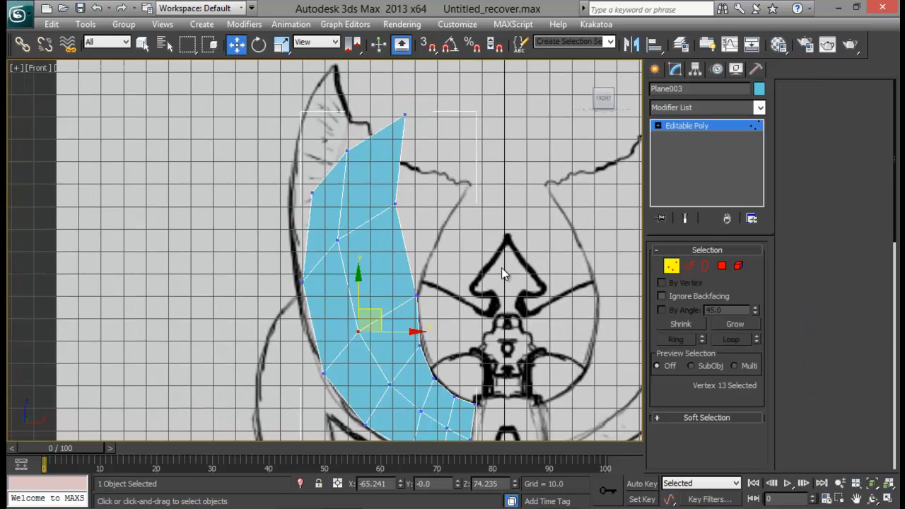
Move the three vertices of the first new row to match the blade's inner and outer outlines, with the middle one between them.
left_click(396, 204)
left_click_drag(416, 196, 453, 238)
left_click_drag(351, 225, 375, 231)
mouse_move(318, 259)
left_mouse_down()
mouse_move(293, 293)
mouse_move(312, 256)
left_mouse_up()
Reposition the top row's three vertices, placing both corners on the blade outlines and the middle vertex below the jagged edge.
left_click_drag(302, 167, 323, 214)
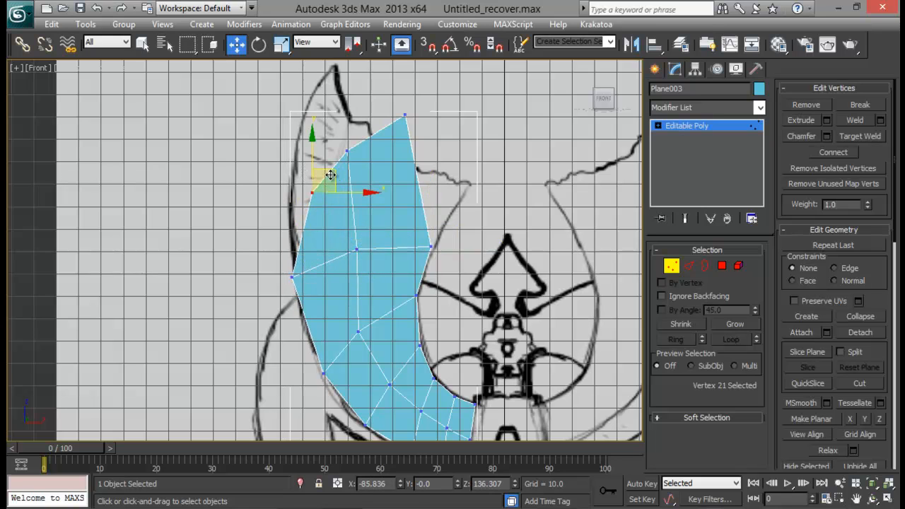
left_click_drag(328, 175, 327, 140)
left_click_drag(419, 108, 477, 185)
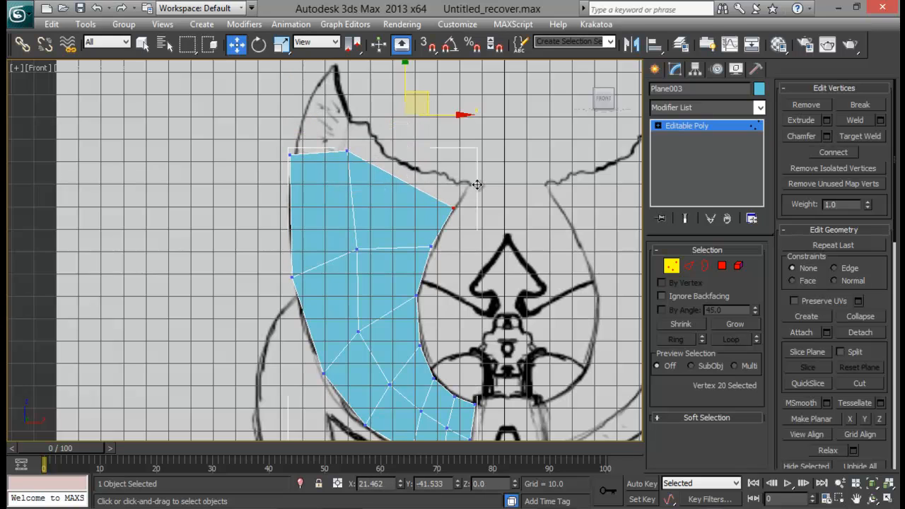
left_click(346, 151)
left_click_drag(359, 138, 387, 162)
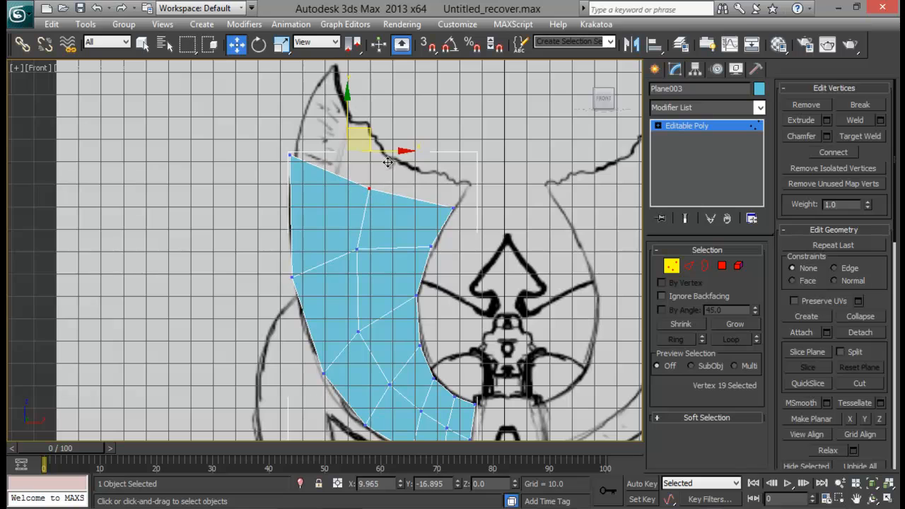
Adjust the top row's three vertices, placing both corners on the blade outlines with the outer corner higher than the middle and inner vertices.
left_click_drag(256, 120, 321, 207)
left_click_drag(312, 135, 316, 180)
left_click_drag(372, 203, 374, 205)
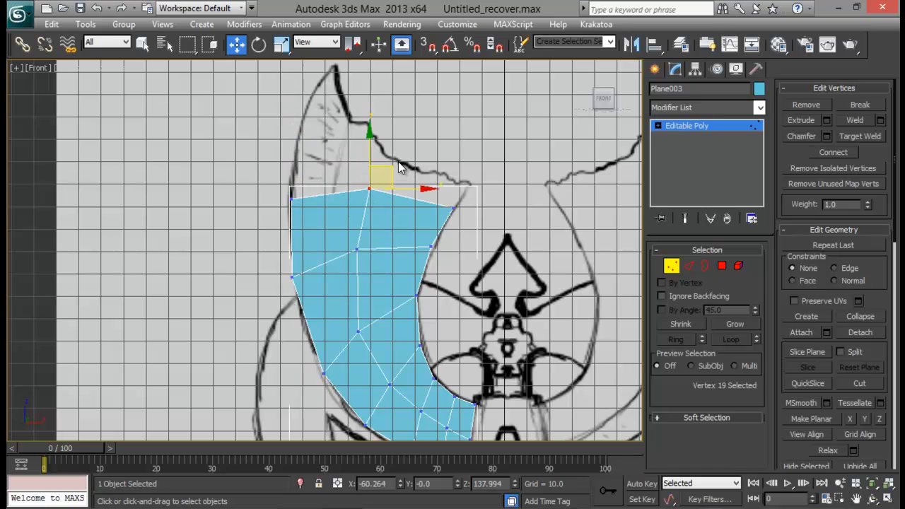
left_click_drag(387, 169, 383, 176)
left_click_drag(448, 219, 447, 219)
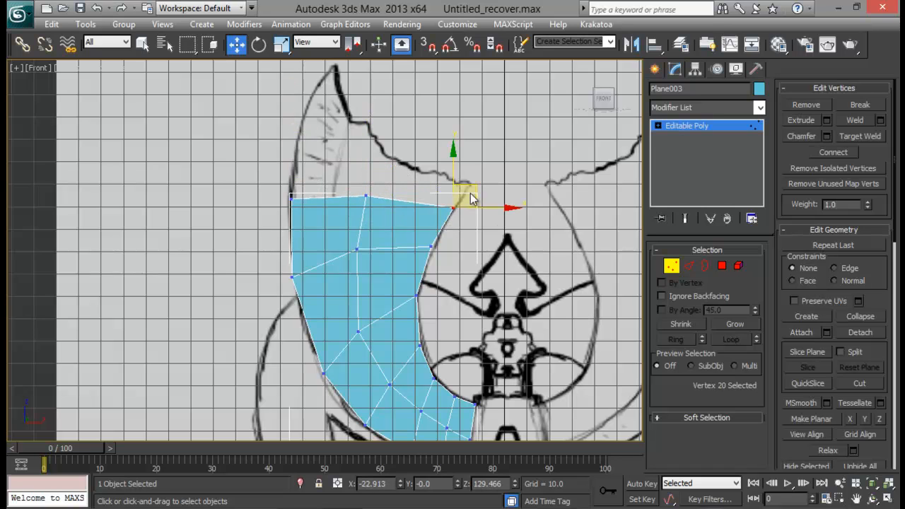
left_click_drag(471, 192, 473, 198)
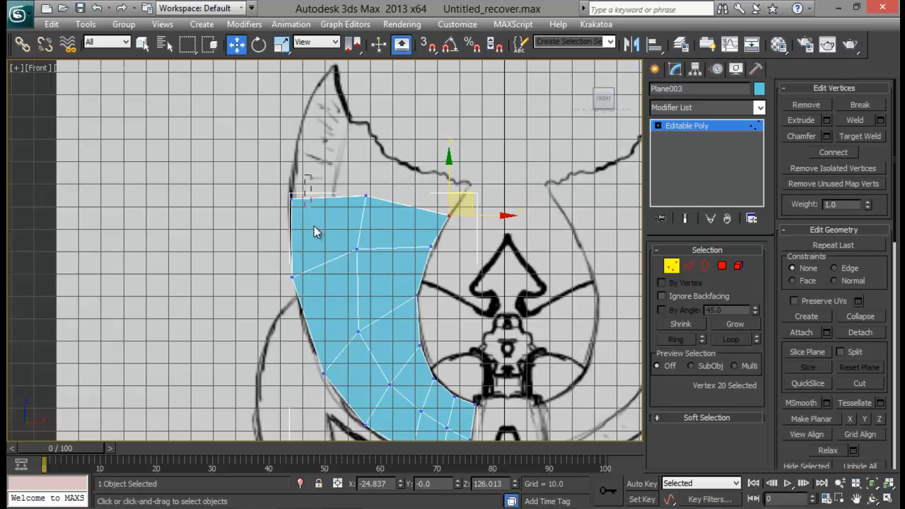
left_click_drag(276, 224, 277, 223)
left_click_drag(311, 175, 311, 150)
Shift the lower outer-edge vertices along the blade's outer outline so the cross edges spread more evenly around the curve.
left_click_drag(309, 327, 309, 325)
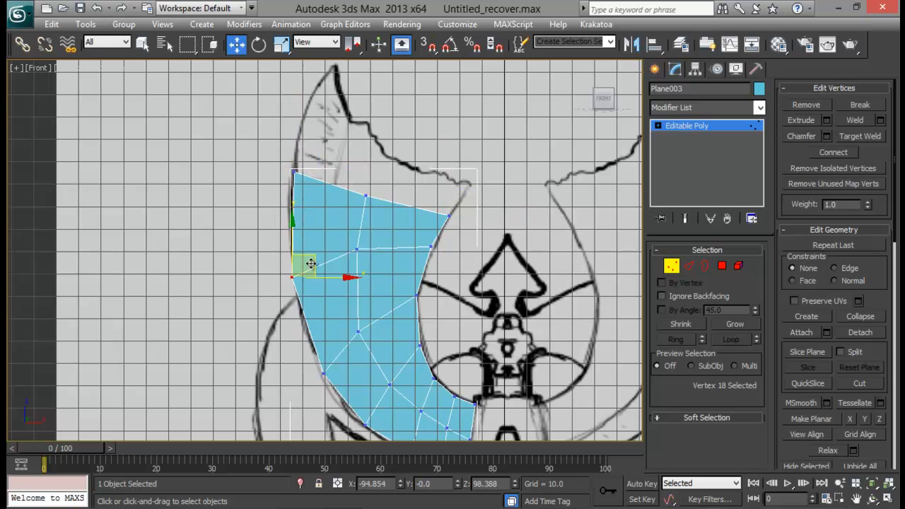
left_click_drag(304, 267, 310, 233)
left_click_drag(330, 375, 325, 314)
middle_click_drag(405, 332, 381, 227)
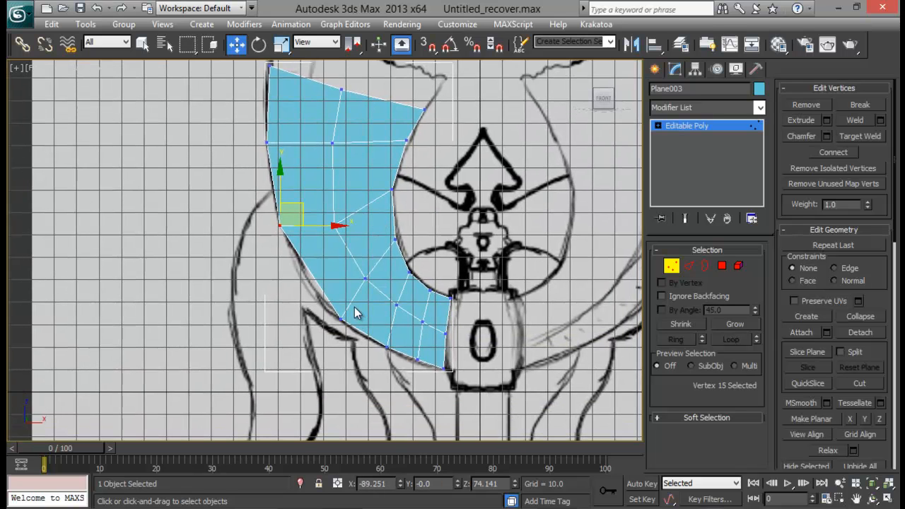
left_click(342, 319)
left_click_drag(359, 298, 343, 280)
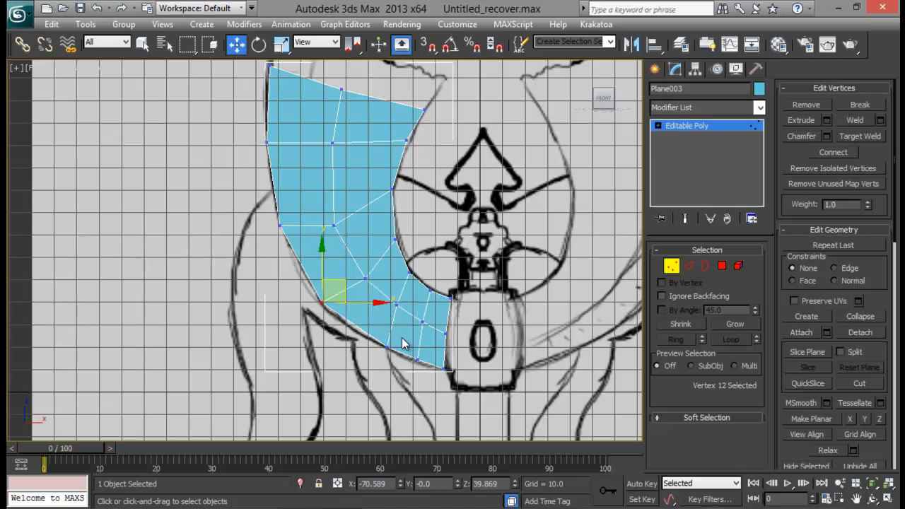
left_click_drag(404, 344, 380, 360)
left_click_drag(408, 329, 389, 321)
mouse_move(423, 348)
left_mouse_down()
mouse_move(403, 366)
mouse_move(433, 336)
mouse_move(426, 331)
left_mouse_up()
Extend the mesh's two top edges upward by one more segment, bringing the inner end to the blade's inner upper corner.
middle_click_drag(390, 233, 404, 348)
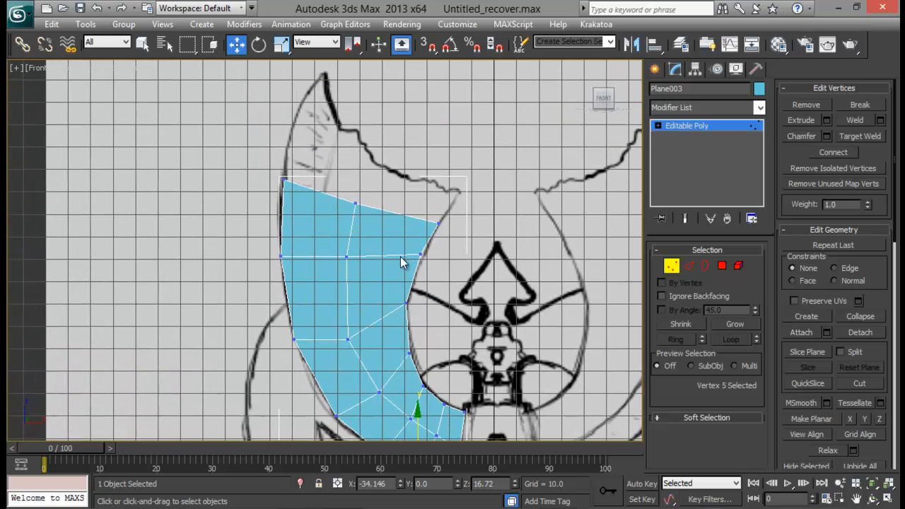
left_click(687, 265)
left_click_drag(378, 184, 395, 153)
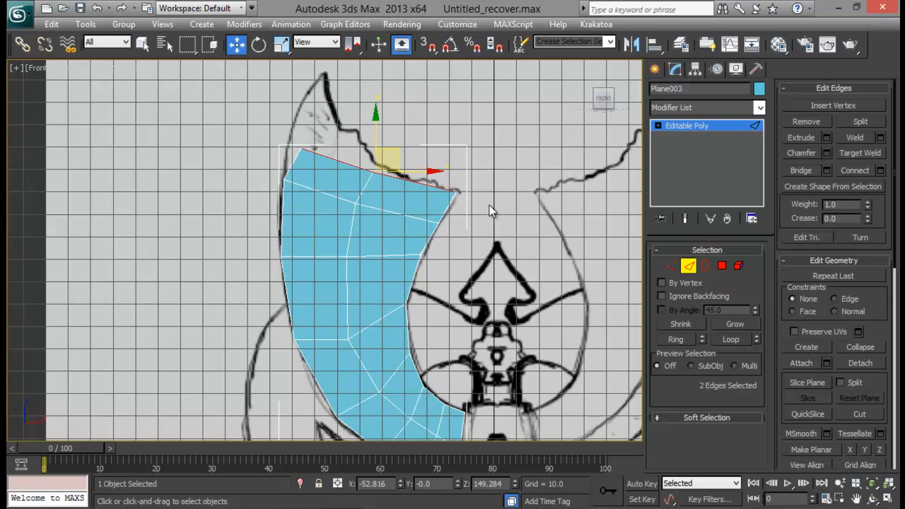
Move the new row's outer vertex to the blade's tip and the middle vertex onto the jagged edge, checking the inner corner.
middle_click_drag(539, 172, 521, 229)
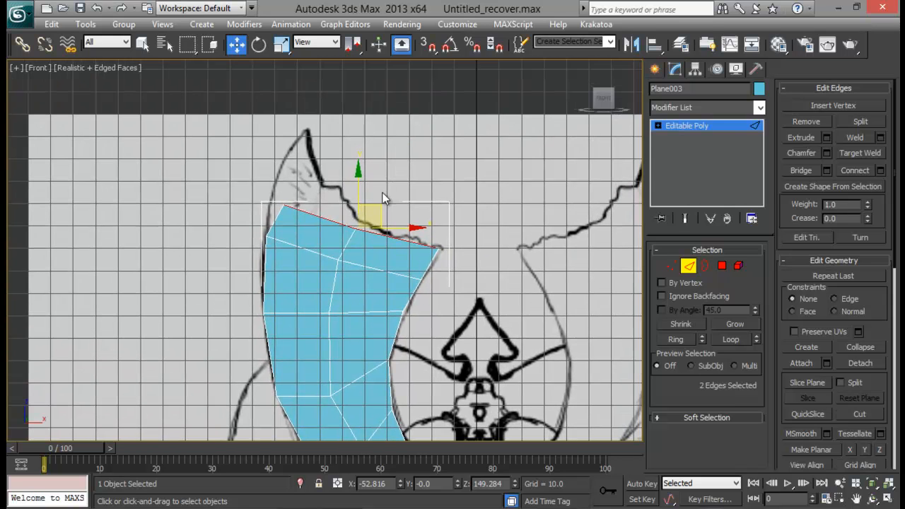
left_click(672, 265)
left_click(283, 203)
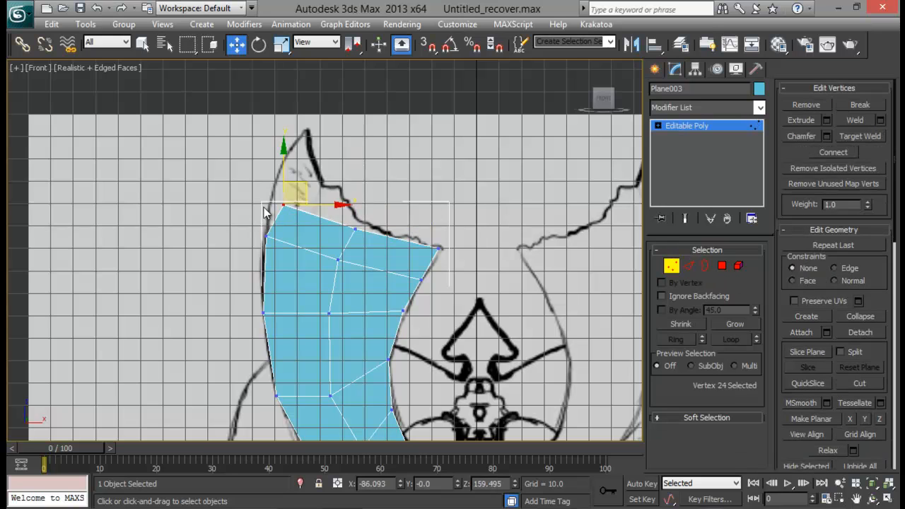
left_click_drag(302, 173, 324, 103)
left_click_drag(335, 244, 336, 243)
left_click_drag(377, 209, 376, 198)
left_click_drag(436, 258, 436, 259)
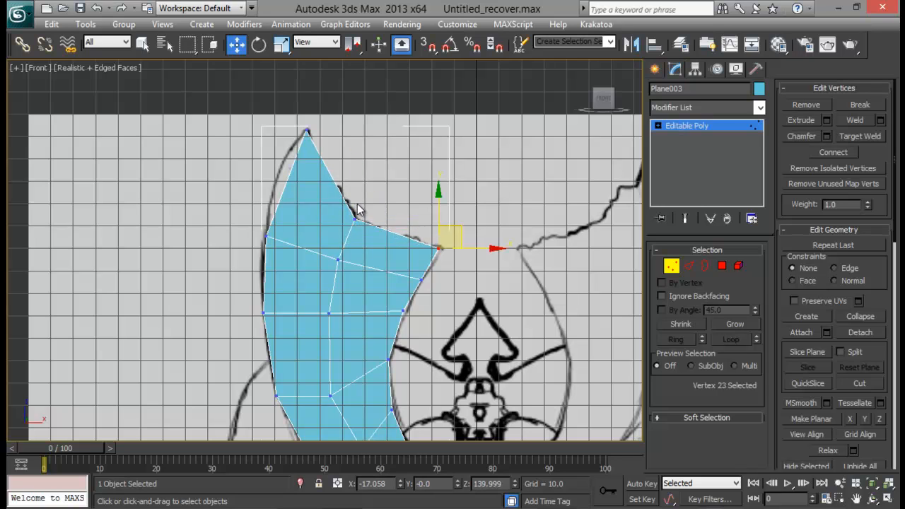
Raise the two outer-edge vertices below the blade's tip along the outer outline.
left_click_drag(280, 248, 280, 247)
left_click_drag(287, 215, 289, 177)
left_click_drag(262, 285, 281, 276)
Connect the ring of edges in the outer column with one segment slid toward the blade's outer edge.
mouse_move(312, 255)
middle_mouse_down()
mouse_move(277, 158)
mouse_move(253, 190)
mouse_move(239, 136)
middle_mouse_up()
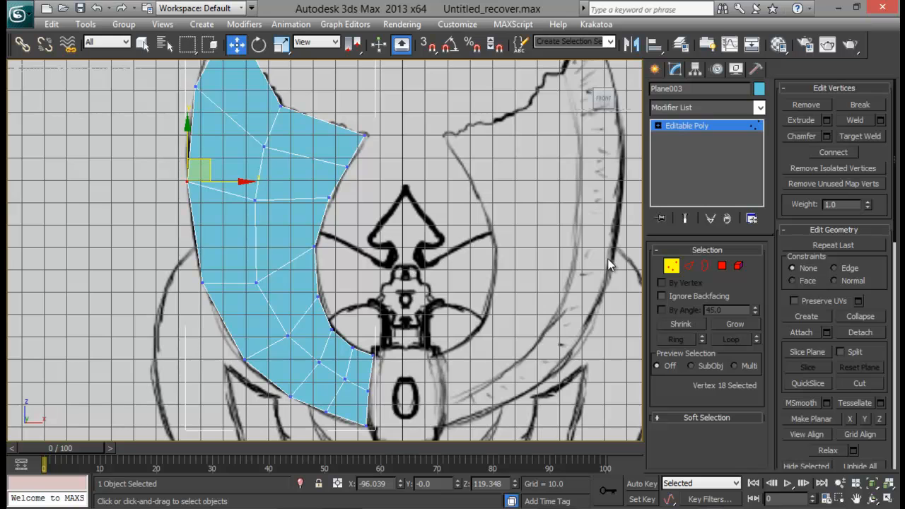
middle_click_drag(294, 265, 291, 241)
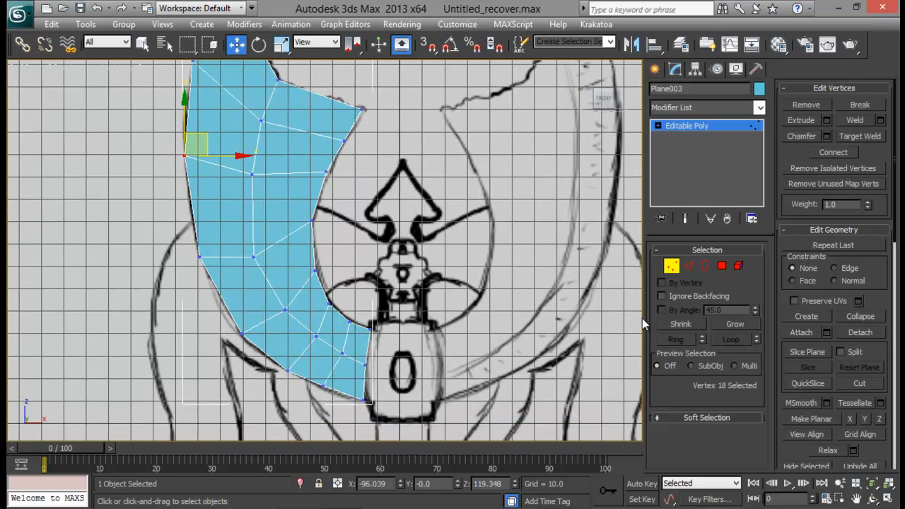
left_click(689, 266)
left_click(364, 384)
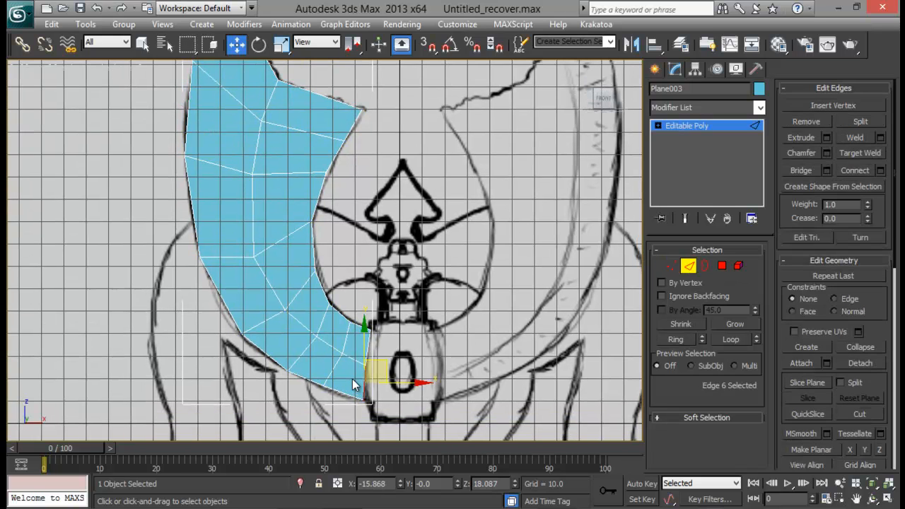
left_click(678, 339)
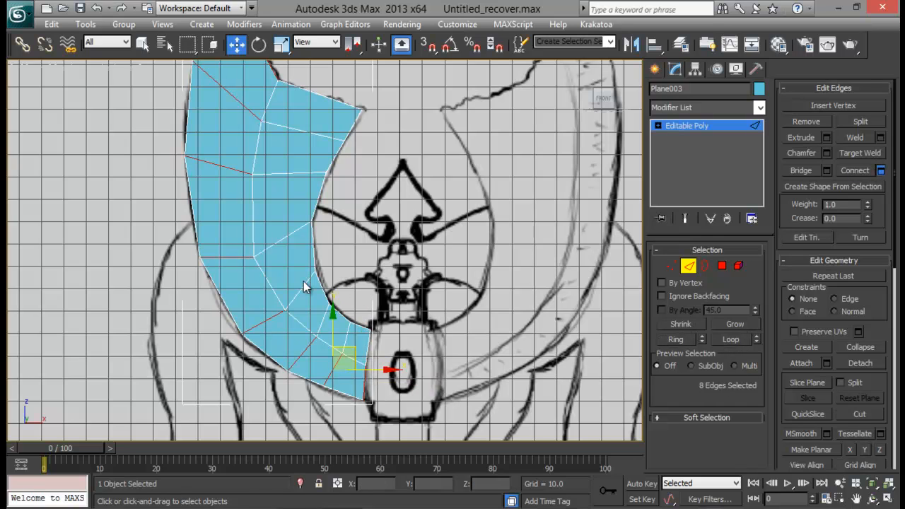
left_click_drag(336, 278, 465, 285)
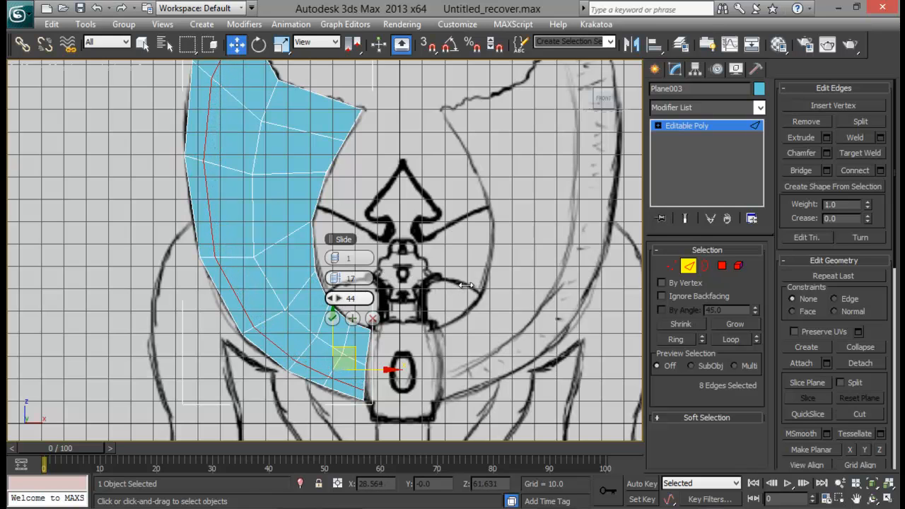
left_click(332, 318)
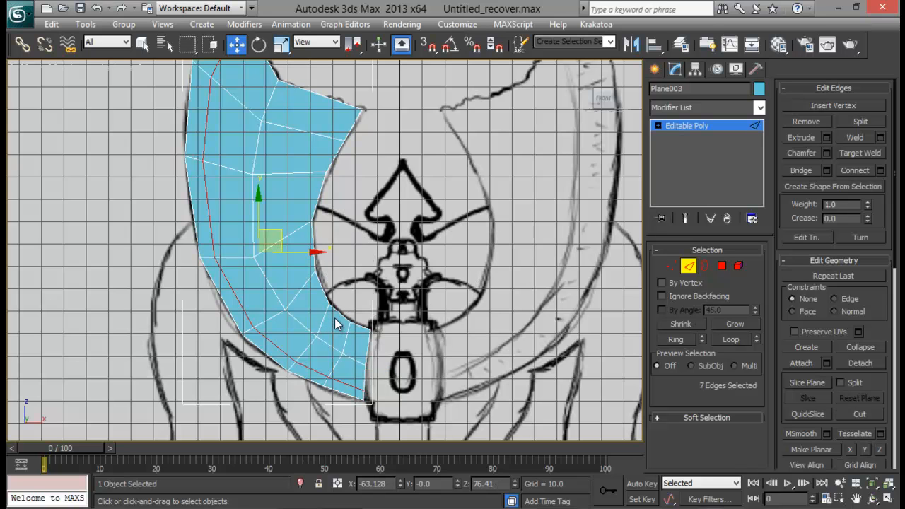
Compare the new edge loop with the sketch using see-through display, and undo the connection.
key("alt+x")
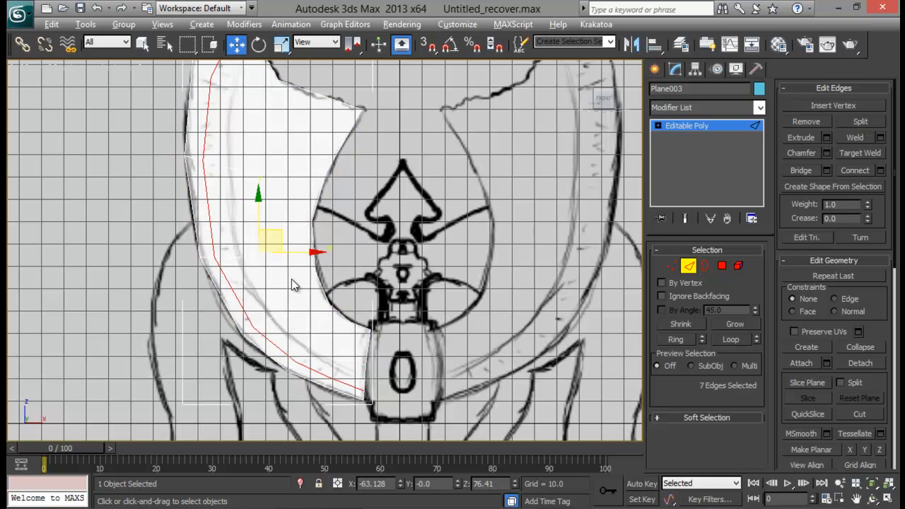
mouse_move(291, 279)
middle_mouse_down()
mouse_move(301, 338)
mouse_move(300, 268)
middle_mouse_up()
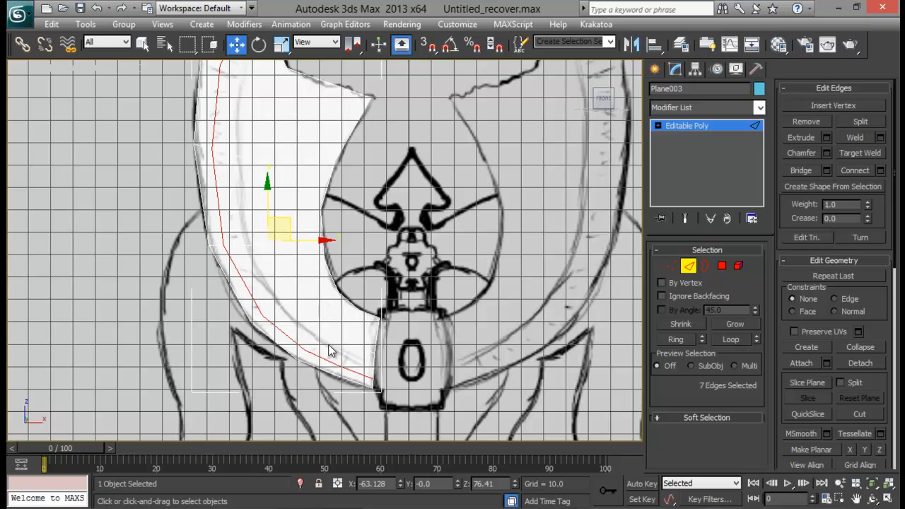
key("alt+x")
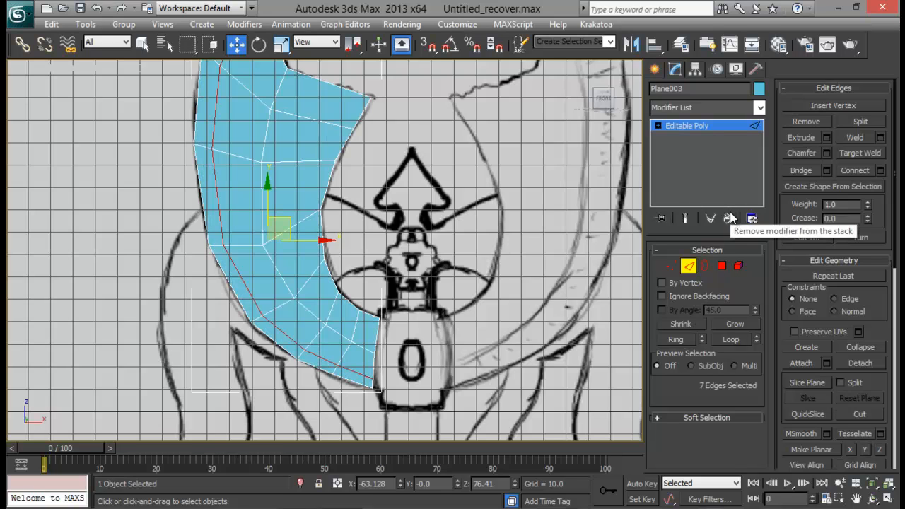
key("alt+r")
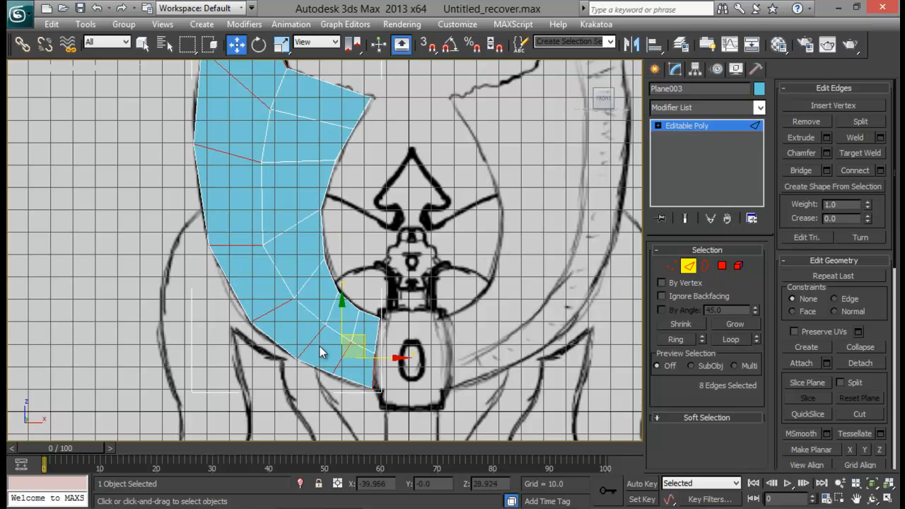
With see-through display on, connect the outer ring of edges using 1 segment, pinch 0 and slide 0.
key("alt+x")
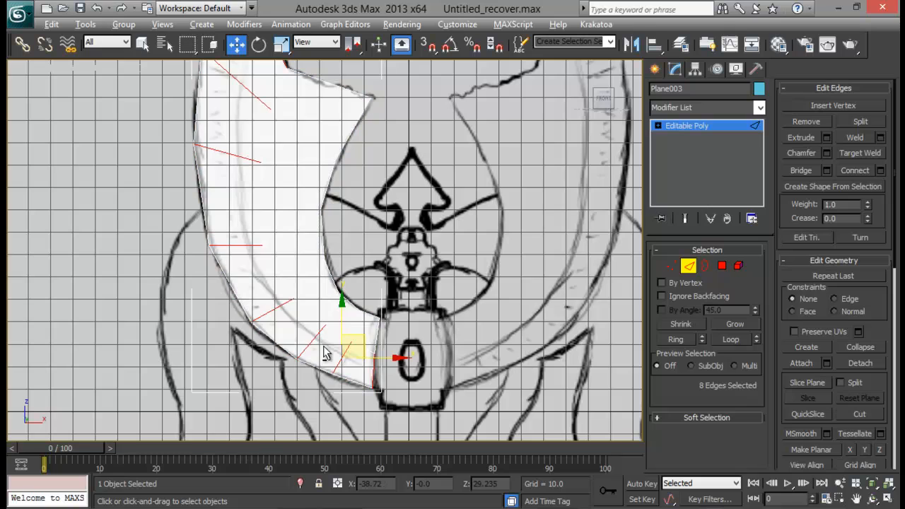
left_click(880, 170)
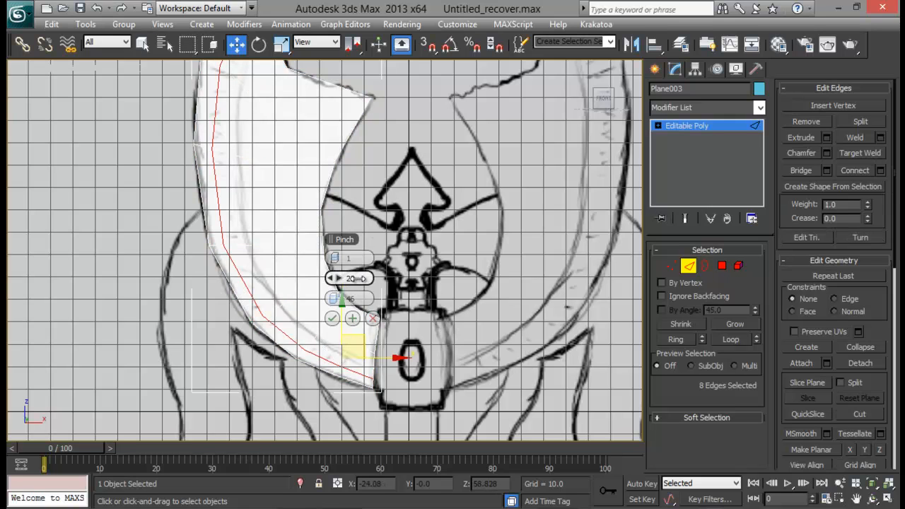
right_click(338, 280)
left_click_drag(342, 298, 214, 322)
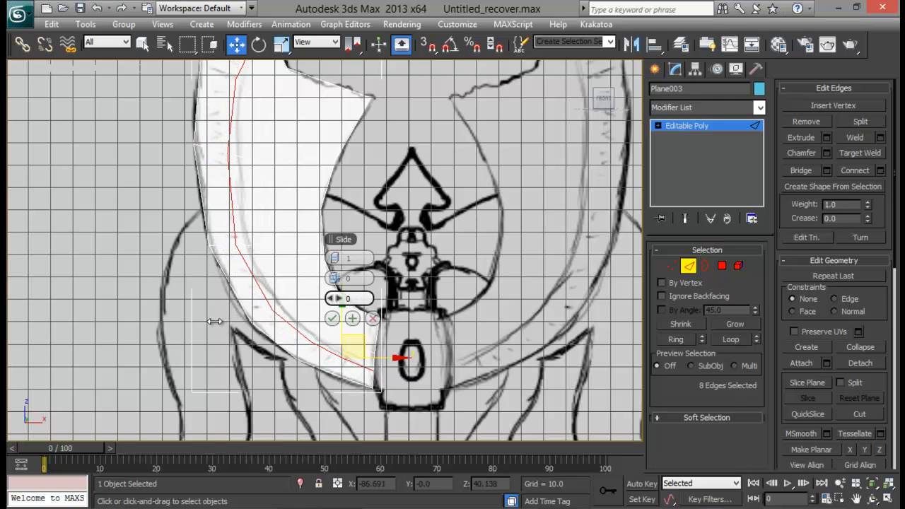
middle_click_drag(300, 117, 249, 184)
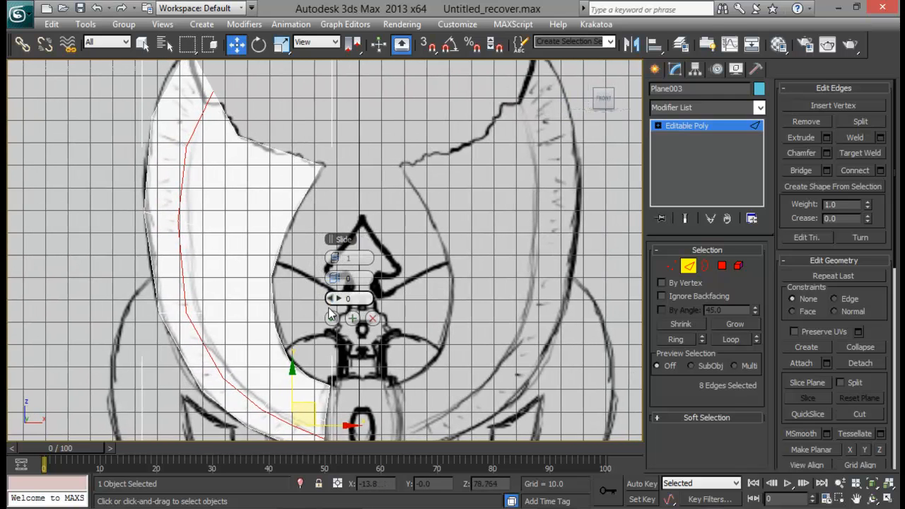
left_click(331, 318)
Move the new loop's top end vertex into the notch below the blade's tip and fit the neighbouring vertex to the jagged edge.
left_click(670, 261)
middle_click_drag(237, 89, 281, 138)
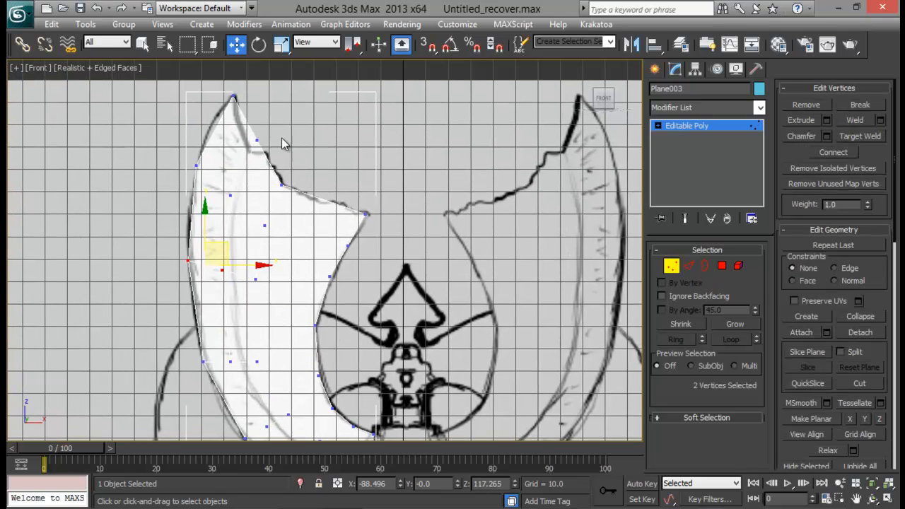
left_click_drag(278, 129, 239, 155)
middle_click_drag(410, 193, 421, 172)
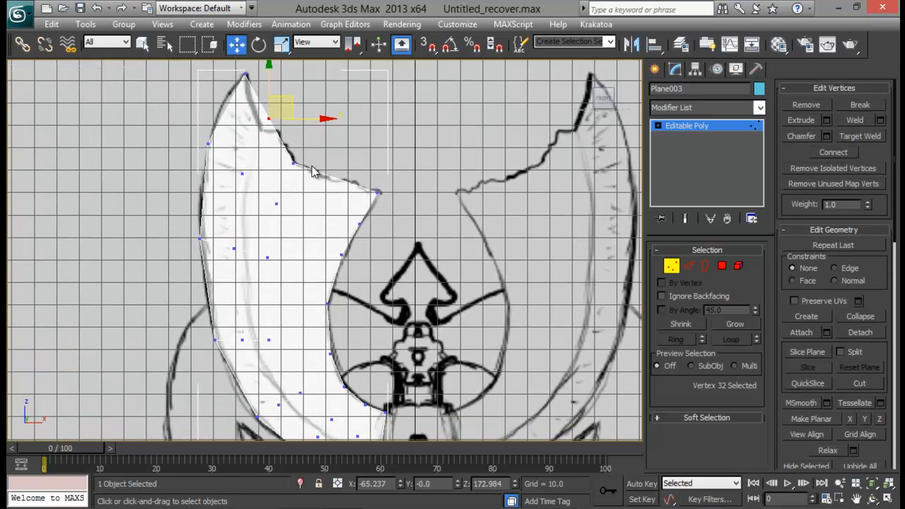
left_click_drag(290, 102, 280, 110)
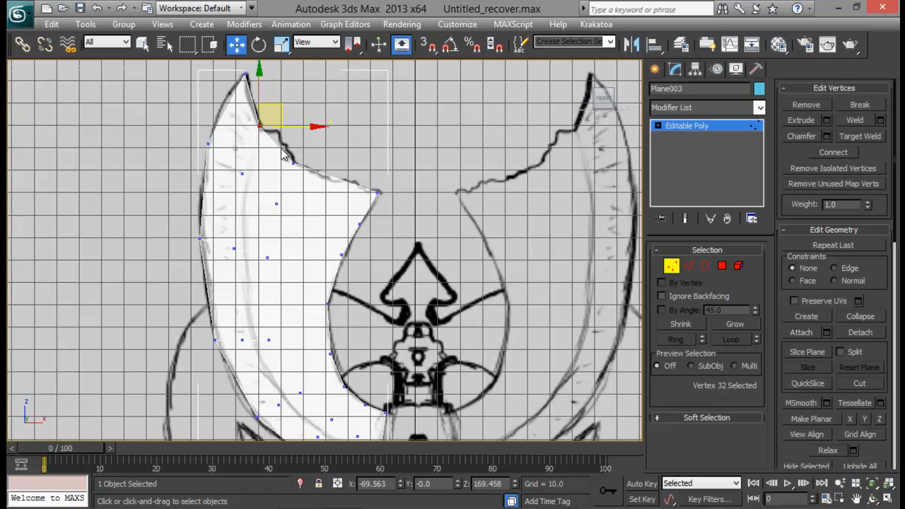
left_click_drag(314, 149, 281, 175)
left_click_drag(314, 143, 317, 140)
left_click_drag(285, 121, 256, 141)
left_click_drag(283, 107, 283, 104)
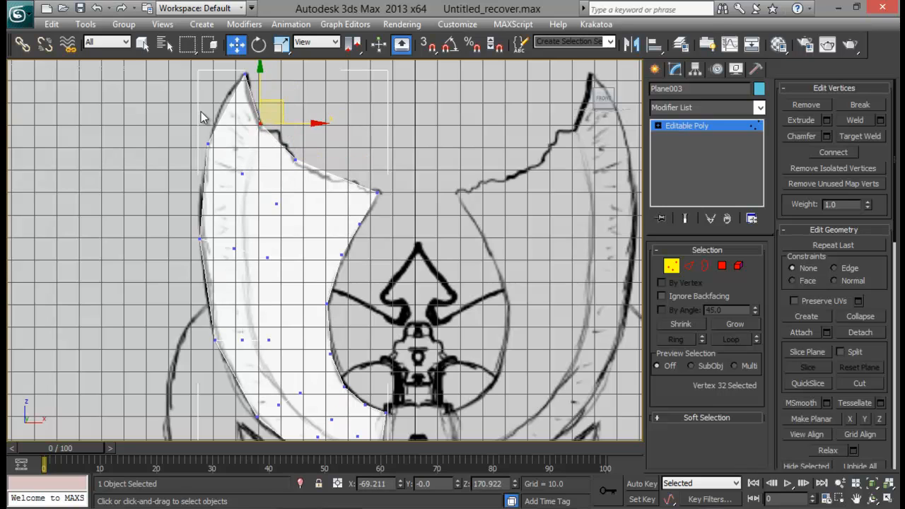
left_click_drag(201, 118, 223, 177)
middle_click_drag(296, 210, 317, 185)
Leave vertex editing and switch to the maximized Perspective view, angled toward the blade.
left_click(677, 266)
middle_click_drag(445, 361, 435, 389)
key("alt+w")
key("alt+w")
middle_click_drag(410, 369, 297, 224, "alt")
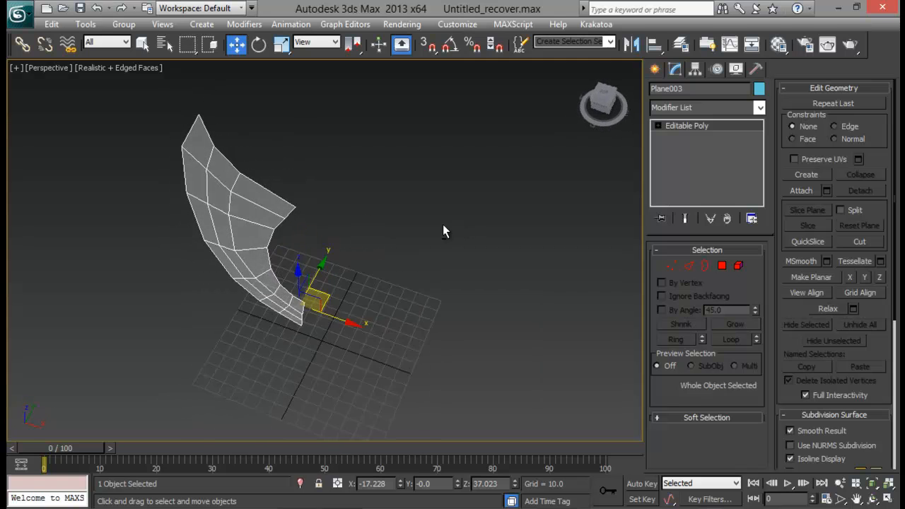
Add a Shell modifier to the blade with an outer amount of 0 and an inner amount of 10.
left_click(714, 107)
type("sh")
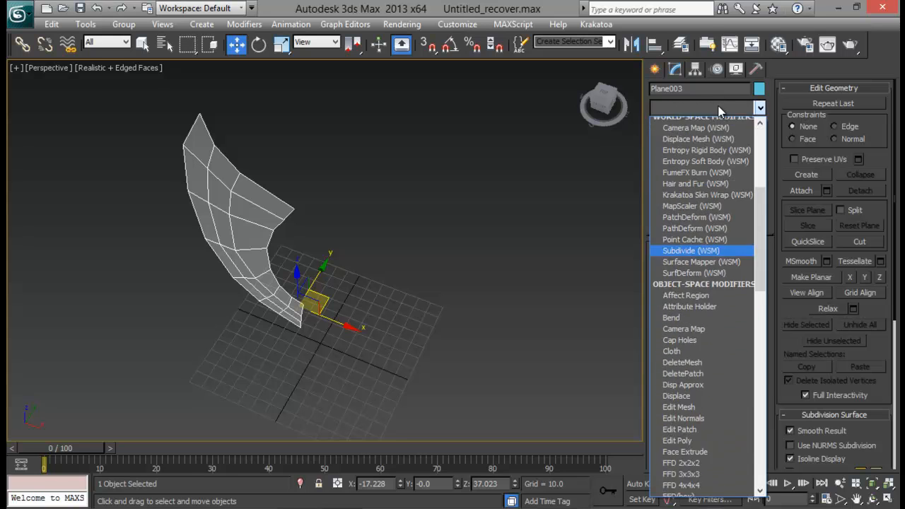
key("Return")
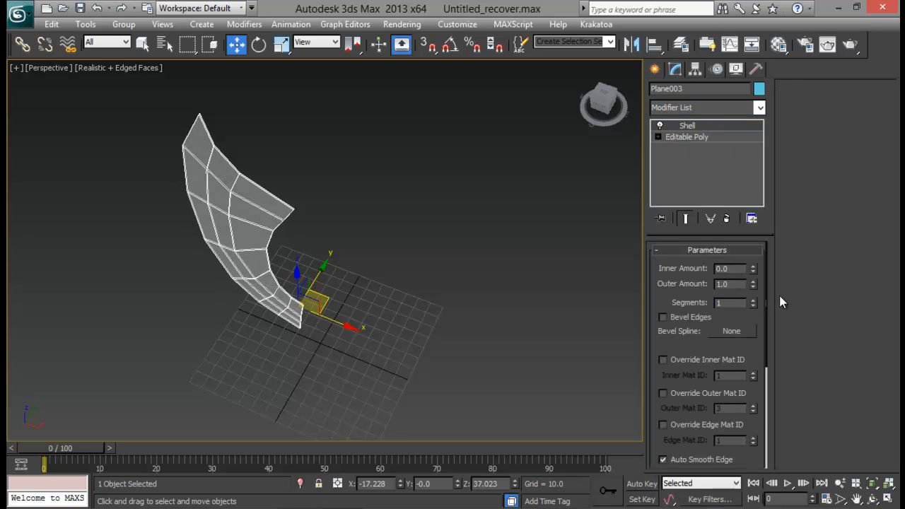
right_click(752, 284)
right_click(752, 268)
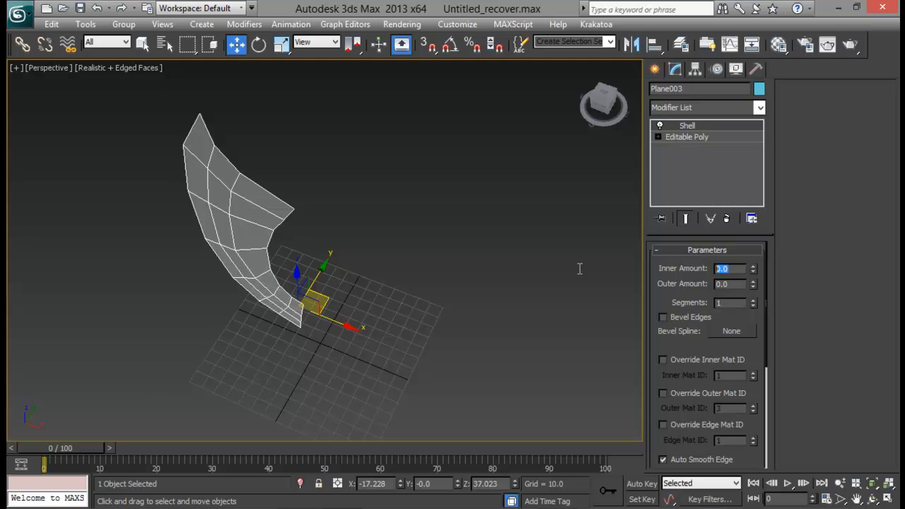
type("10")
key("Return")
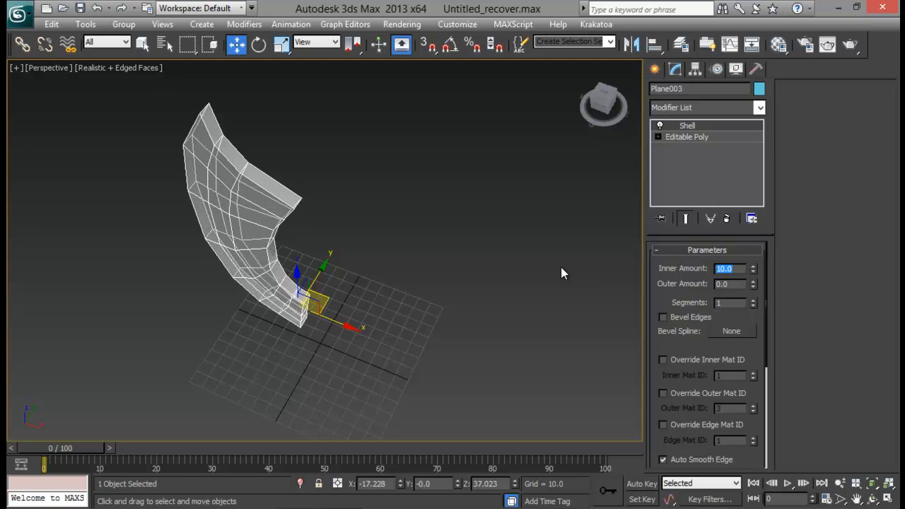
middle_click_drag(561, 274, 276, 117, "alt")
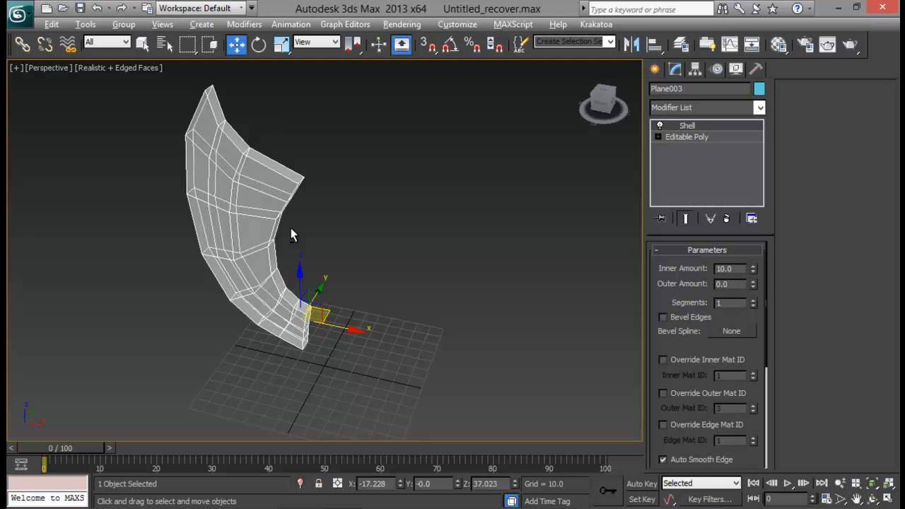
Collapse the shelled blade into an Editable Poly.
mouse_move(291, 227)
middle_mouse_down("alt")
mouse_move(507, 247)
mouse_move(344, 265)
mouse_move(222, 257)
middle_mouse_up("alt")
right_click(222, 257)
mouse_move(280, 381)
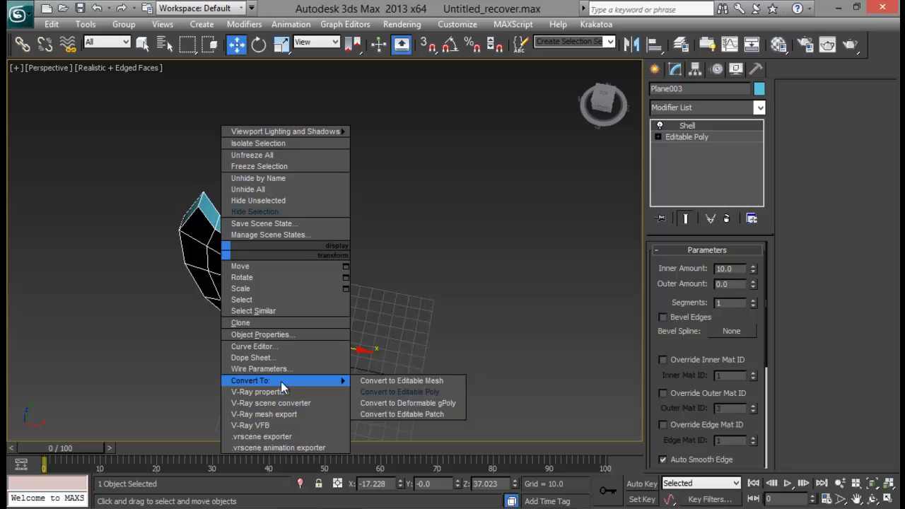
left_click(414, 390)
Weld the front and back vertices at the blade's upper tip with a weld threshold of 38.602.
left_click(671, 266)
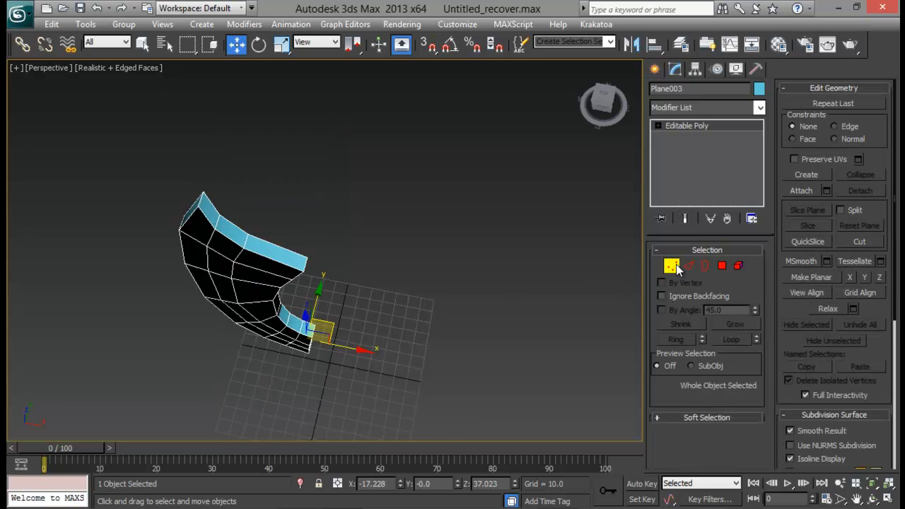
left_click(205, 197)
middle_click_drag(218, 198, 221, 178, "alt")
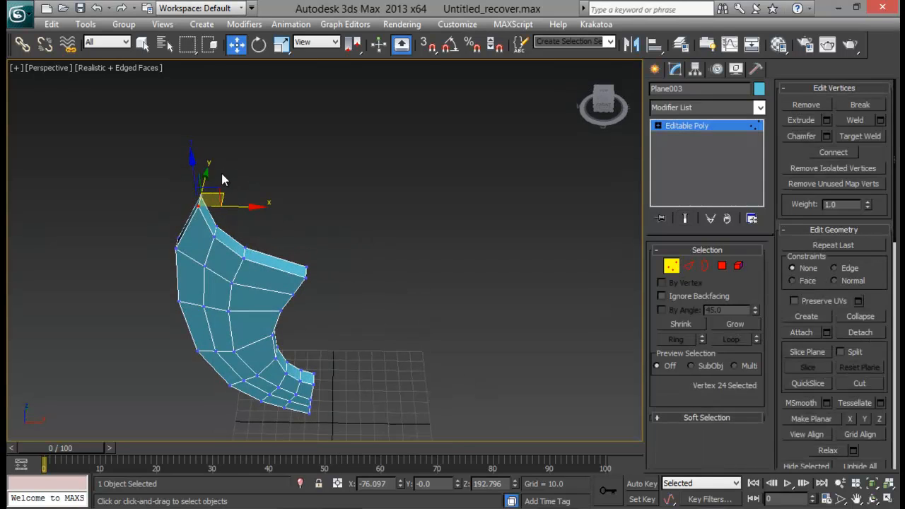
left_click_drag(221, 178, 169, 215)
left_click(880, 120)
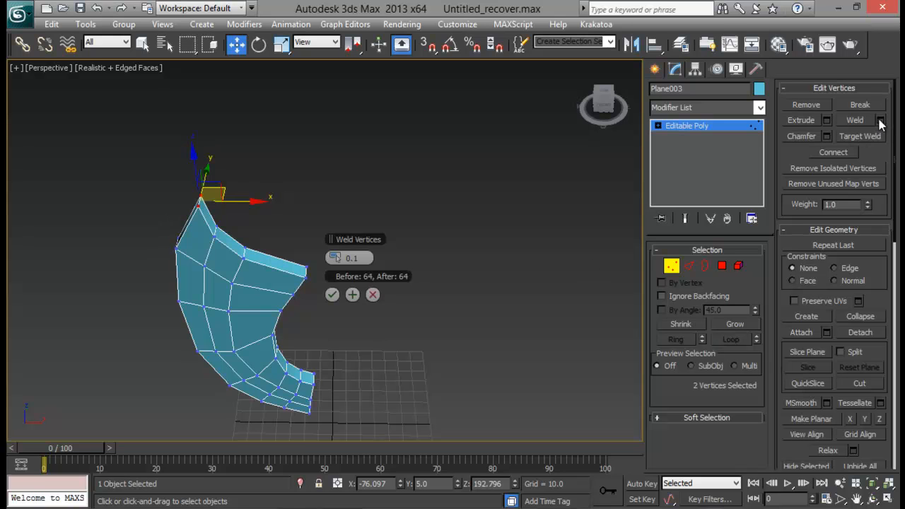
left_click_drag(335, 258, 446, 269)
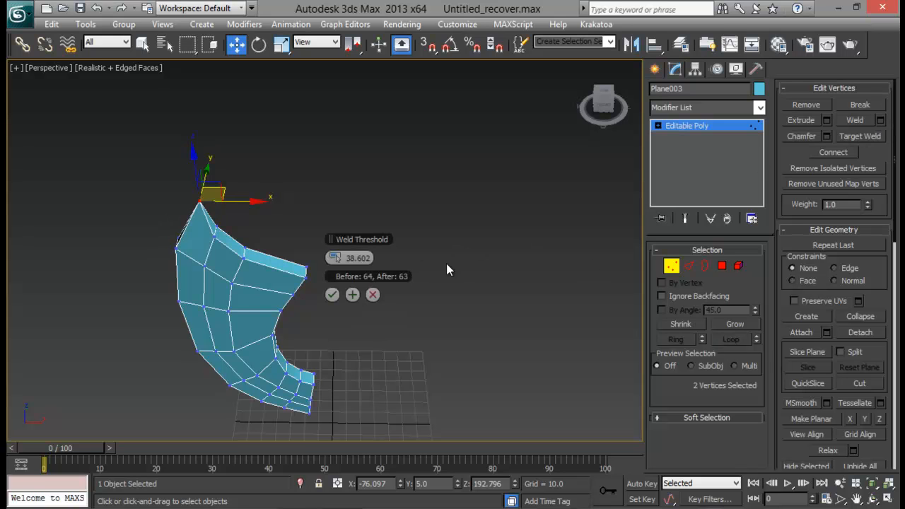
left_click(332, 294)
Weld each front and back vertex pair along the upper and middle part of the blade's outer cutting edge.
middle_click_drag(326, 283, 262, 202, "alt")
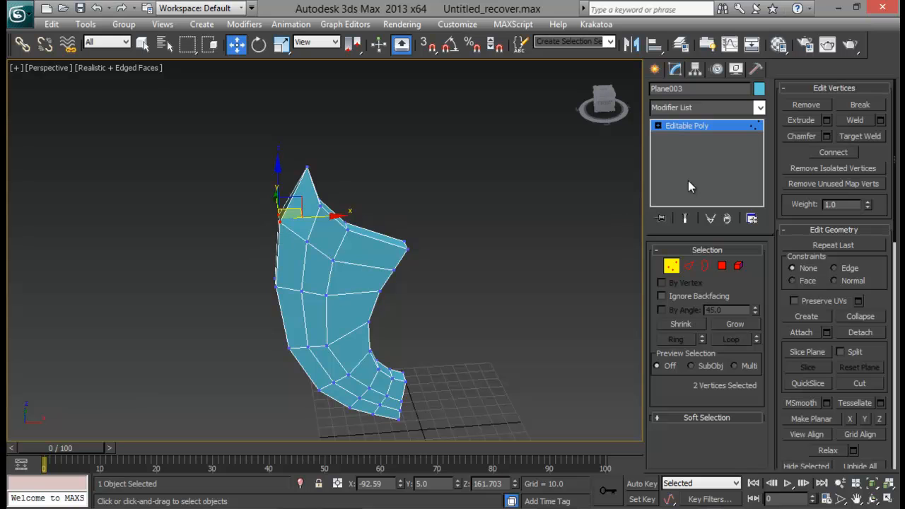
left_click_drag(228, 257, 300, 318)
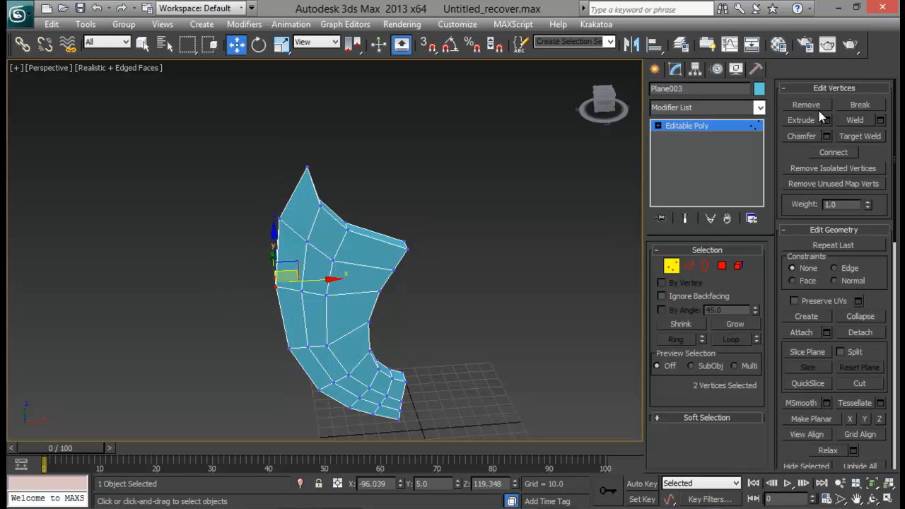
left_click(871, 124)
middle_click_drag(424, 163, 282, 239, "alt")
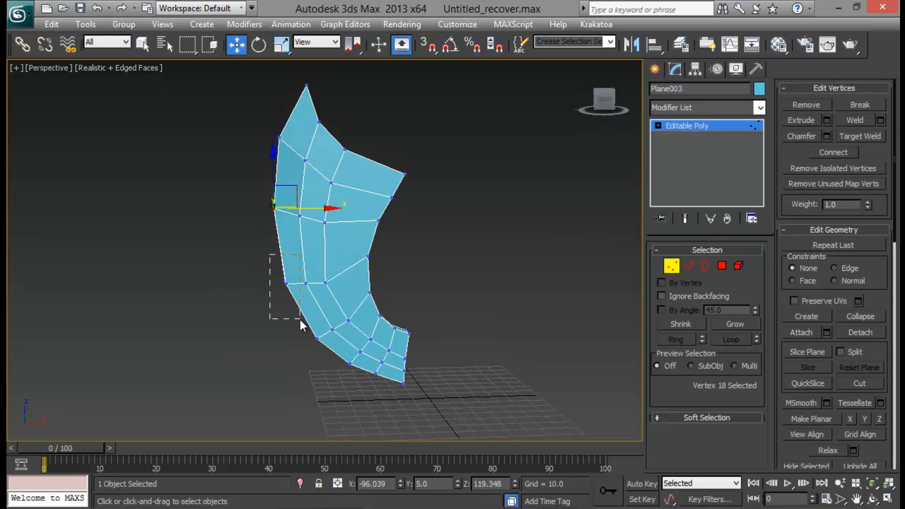
left_click_drag(299, 320, 328, 359)
middle_click_drag(375, 303, 386, 268, "alt")
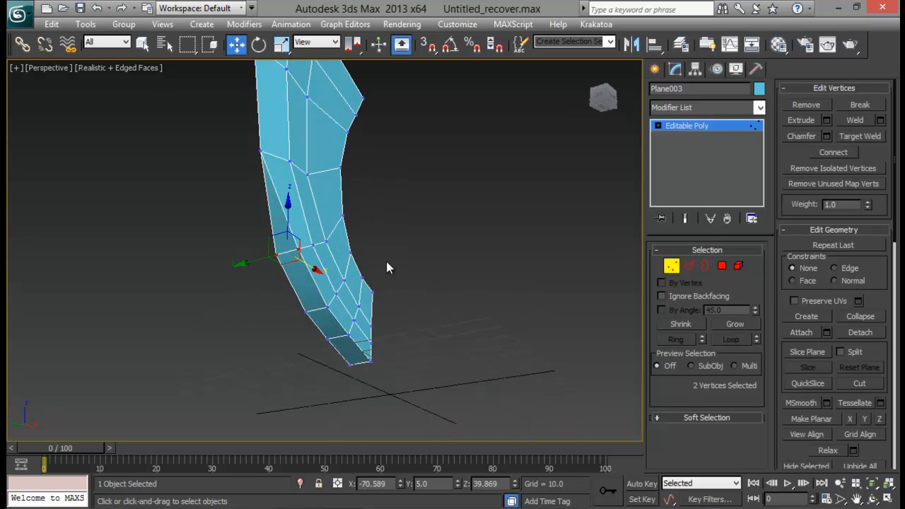
left_click(863, 122)
Weld the remaining front and back vertex pairs down to the cutting edge's lower end, and leave vertex editing.
middle_click_drag(386, 329, 338, 327, "alt")
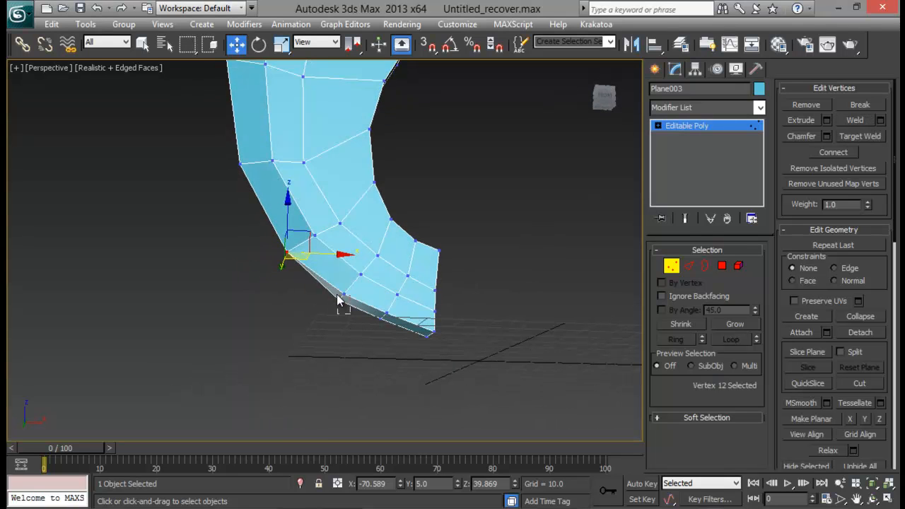
left_click_drag(338, 300, 376, 309)
left_click(854, 120)
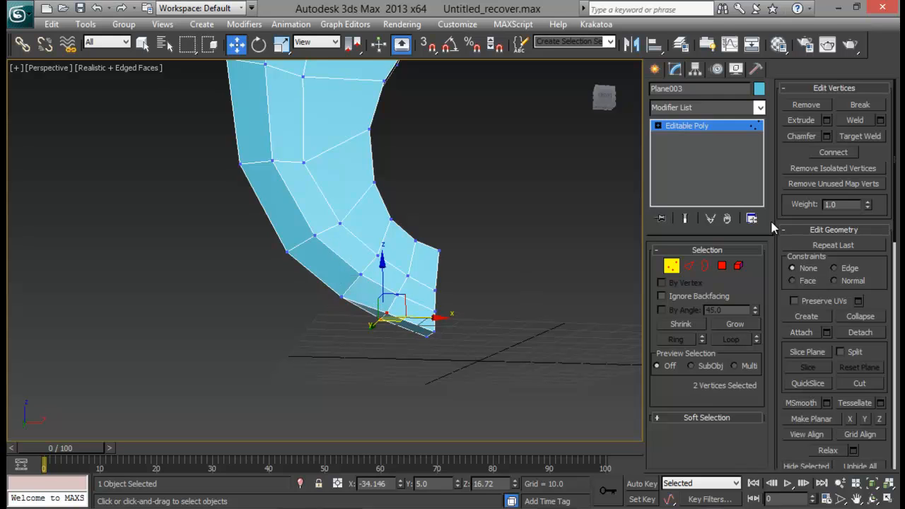
left_click(854, 121)
left_click_drag(414, 337, 412, 331)
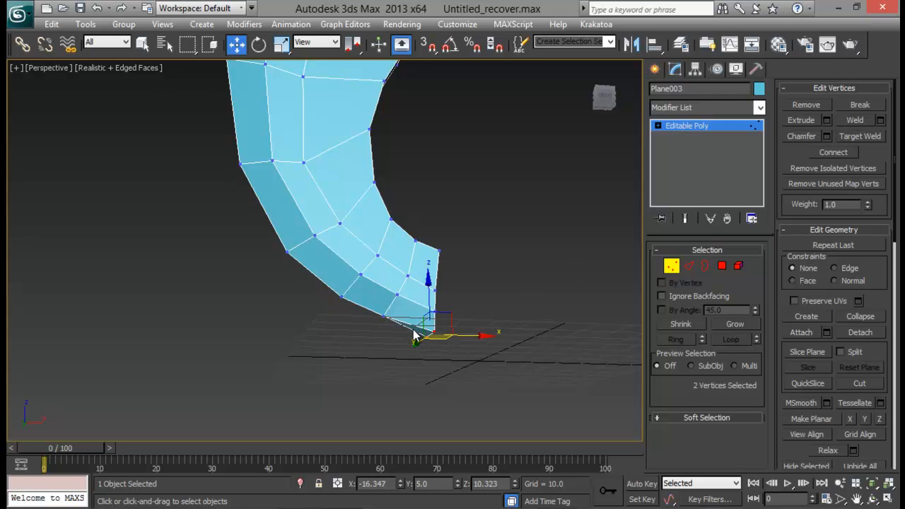
left_click(855, 119)
middle_click_drag(538, 193, 323, 253, "alt")
scroll(443, 327, "down", 5)
left_click(670, 266)
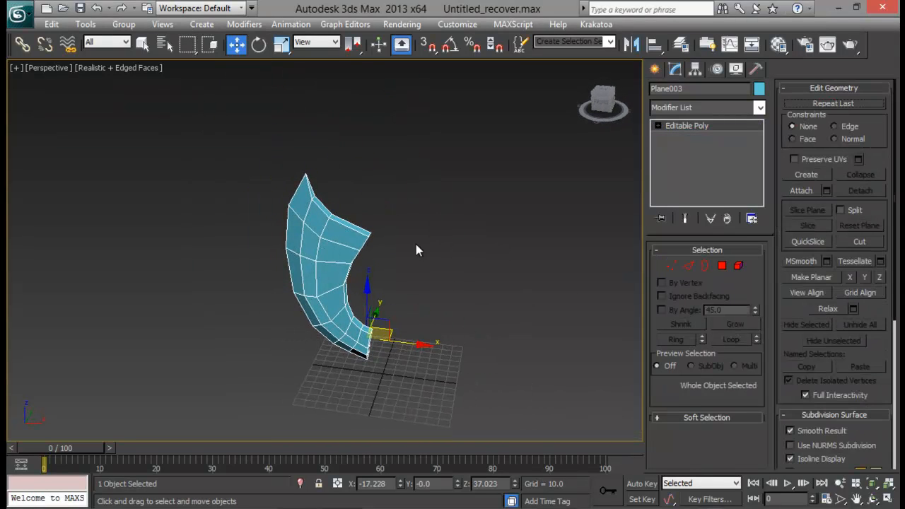
Put the three side polygons along the blade's top edge, from the tip to the inner corner, in smoothing group 2.
scroll(415, 250, "up", 5)
middle_click_drag(414, 259, 352, 288, "alt")
left_click(722, 266)
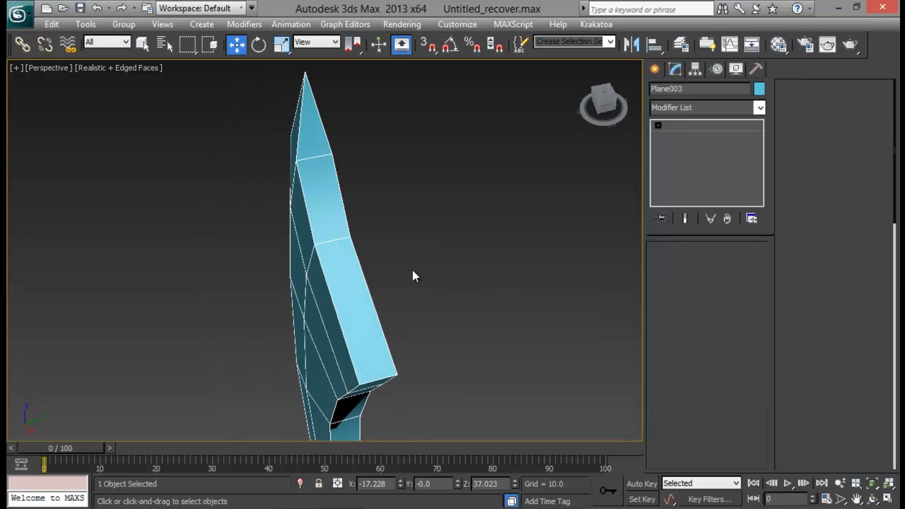
left_click(356, 311)
left_click(333, 201, "ctrl")
left_click(313, 128, "ctrl")
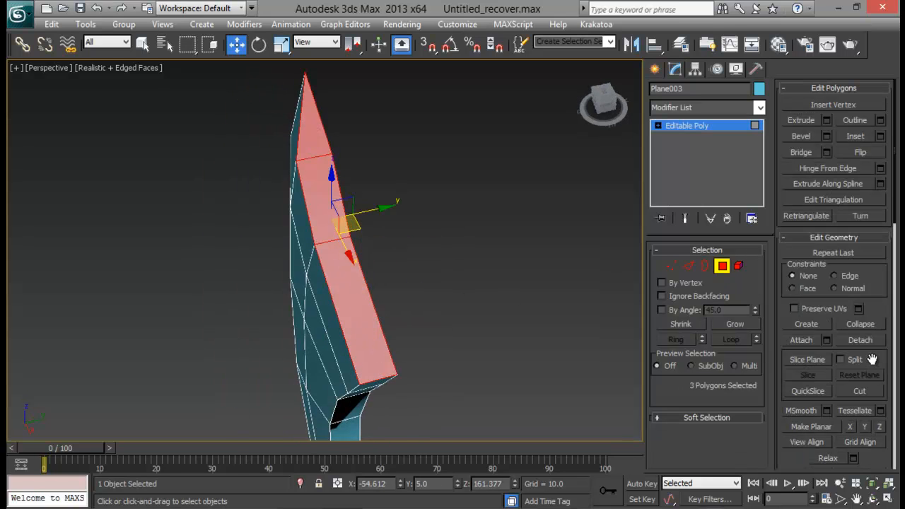
scroll(872, 359, "down", 5)
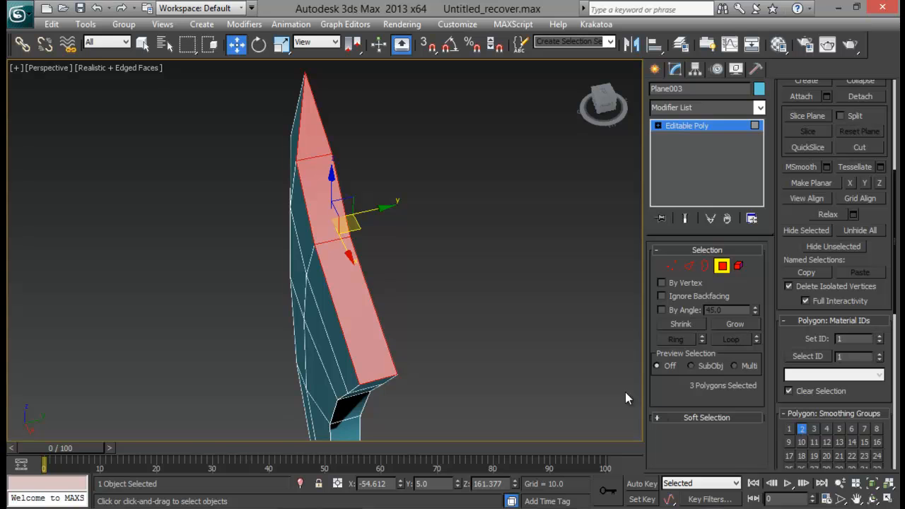
Select the strip of seven bevel polygons along the cutting edge on the blade's front side.
middle_click_drag(625, 398, 344, 171, "alt")
left_click(287, 185)
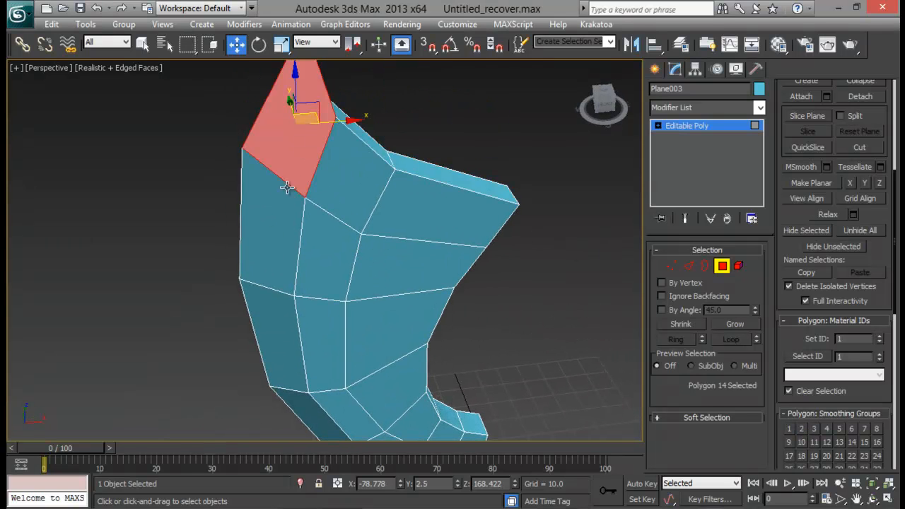
left_click(265, 235)
left_click(288, 144)
left_click(271, 227, "ctrl")
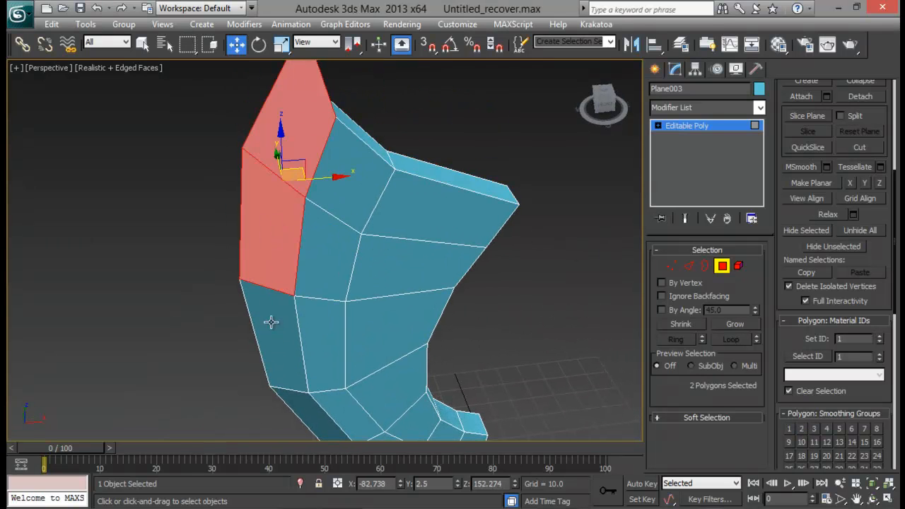
left_click(272, 322, "ctrl")
middle_click_drag(323, 386, 311, 208)
left_click(287, 237, "ctrl")
left_click(348, 286, "ctrl")
left_click(393, 302, "ctrl")
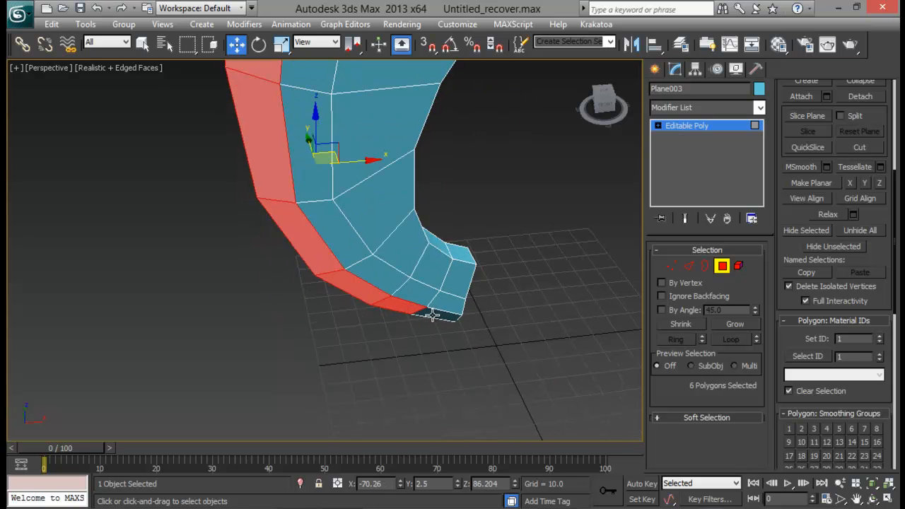
left_click(435, 313, "ctrl")
Select the seven bevel polygons along the cutting edge on the blade's back side and assign them smoothing group 3.
middle_click_drag(636, 372, 464, 222, "alt")
left_click(357, 171)
left_click(369, 219)
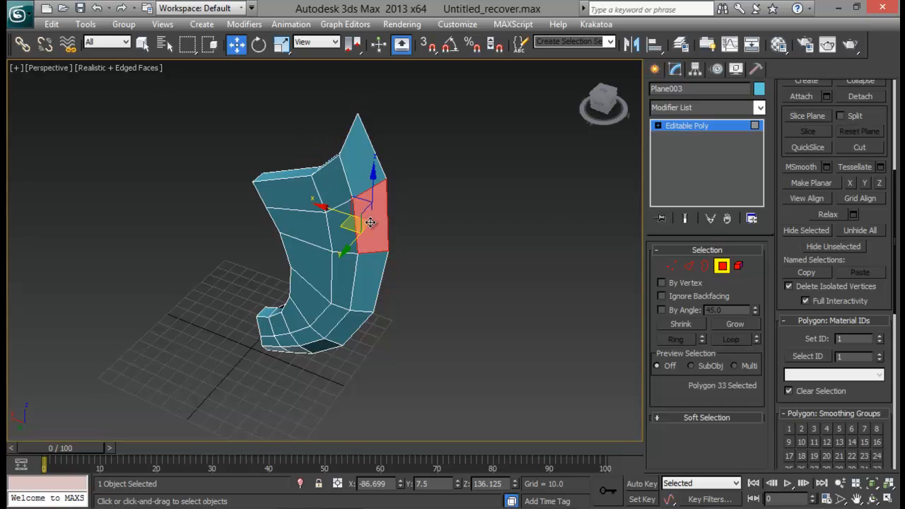
left_click(360, 157)
left_click(373, 228, "ctrl")
left_click(368, 280, "ctrl")
left_click(352, 328, "ctrl")
left_click(322, 344, "ctrl")
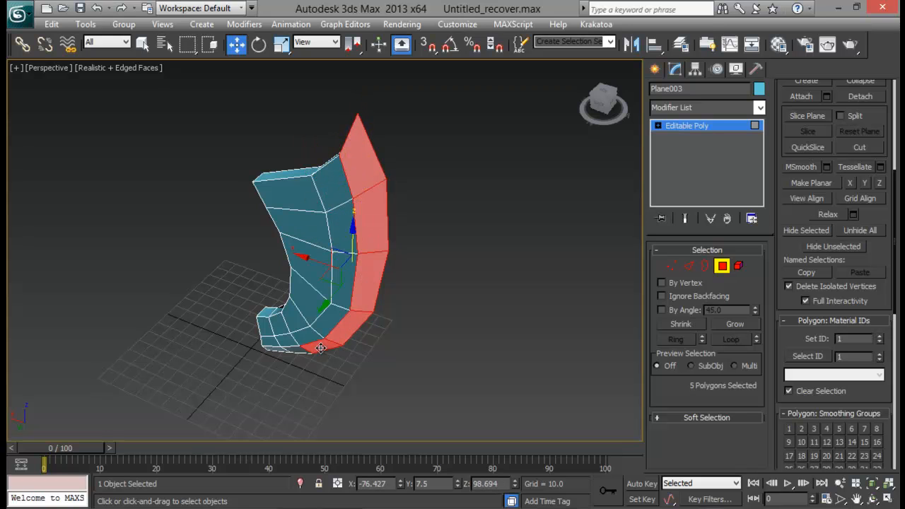
left_click(297, 350, "ctrl")
left_click(273, 348, "ctrl")
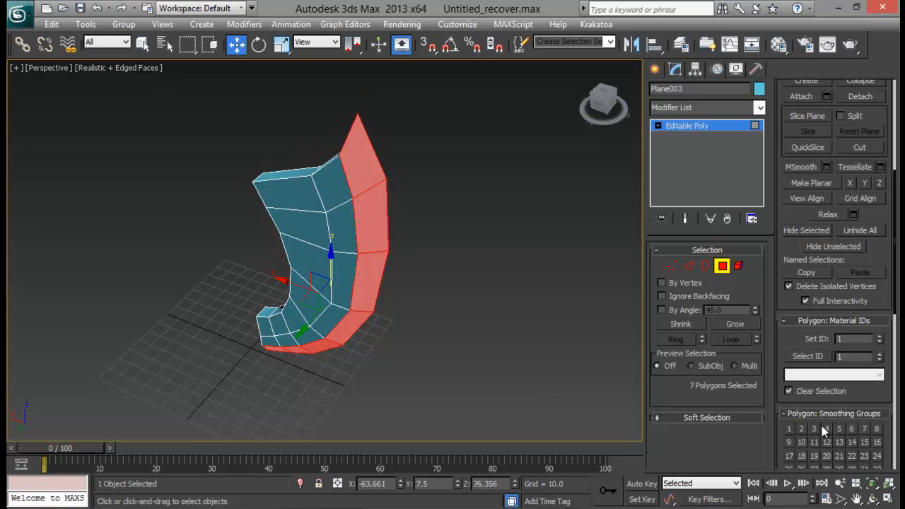
scroll(837, 381, "down", 3)
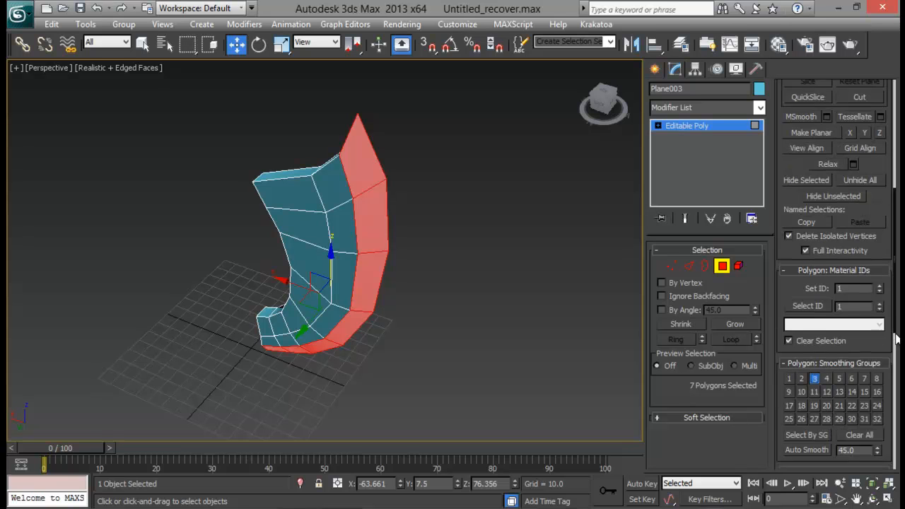
Select the 14 flat polygons of the blade's back face, leaving out the bevel strip, and assign them smoothing group 4.
middle_click_drag(506, 321, 336, 260, "alt")
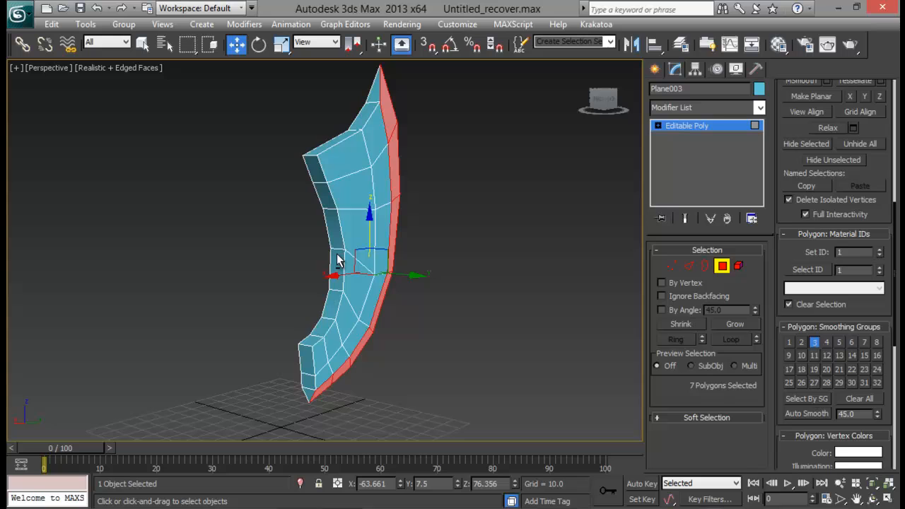
left_click(308, 394)
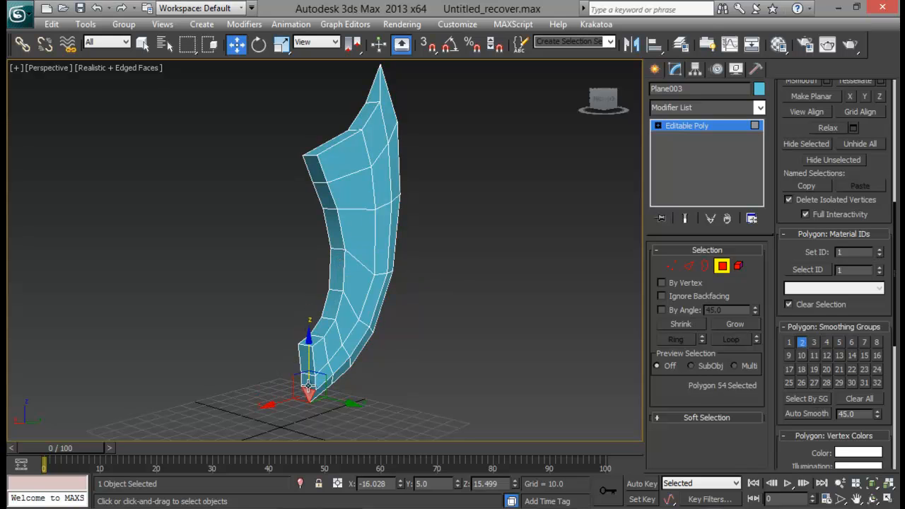
middle_click_drag(350, 384, 302, 379, "alt")
left_click(327, 372)
left_click(320, 361, "ctrl")
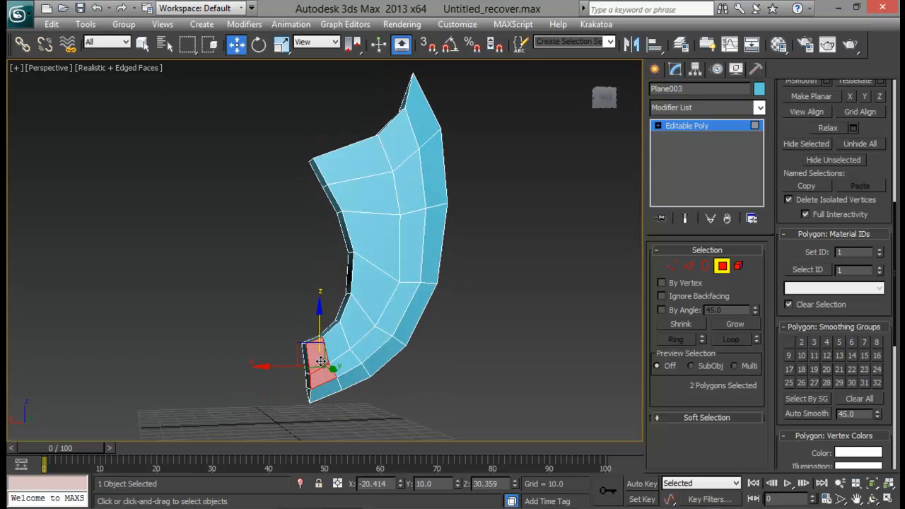
left_click(338, 351, "ctrl")
left_click(348, 366, "ctrl")
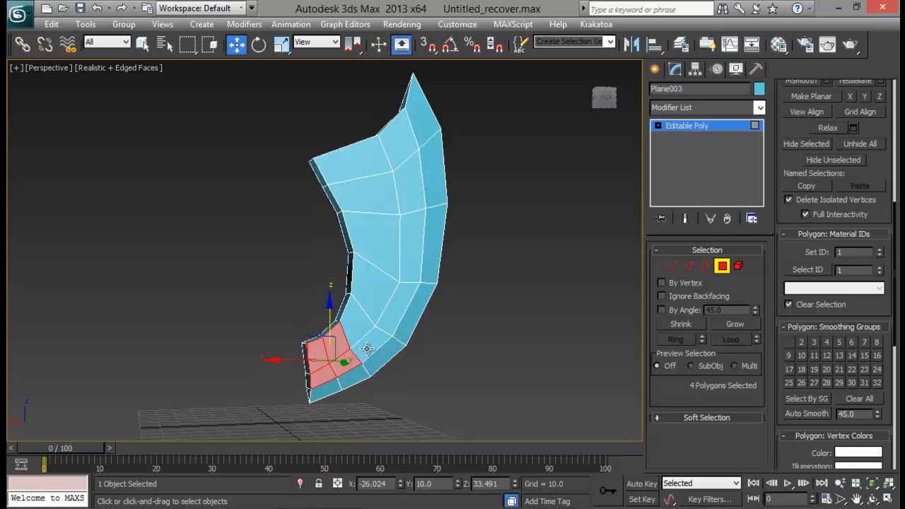
left_click(366, 348, "ctrl")
left_click(353, 319, "ctrl")
left_click(372, 293, "ctrl")
left_click(398, 305, "ctrl")
left_click(410, 263, "ctrl")
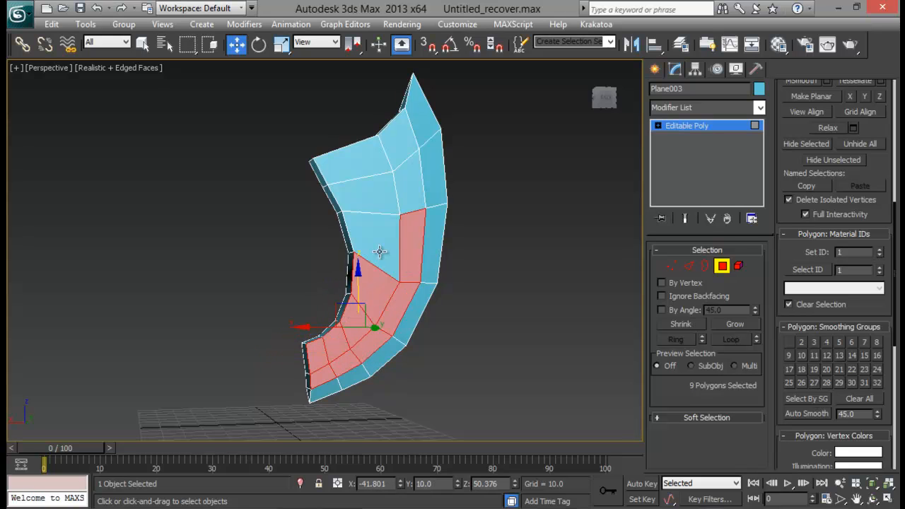
left_click(380, 252, "ctrl")
left_click(364, 195, "ctrl")
left_click(370, 164, "ctrl")
left_click(431, 170, "ctrl")
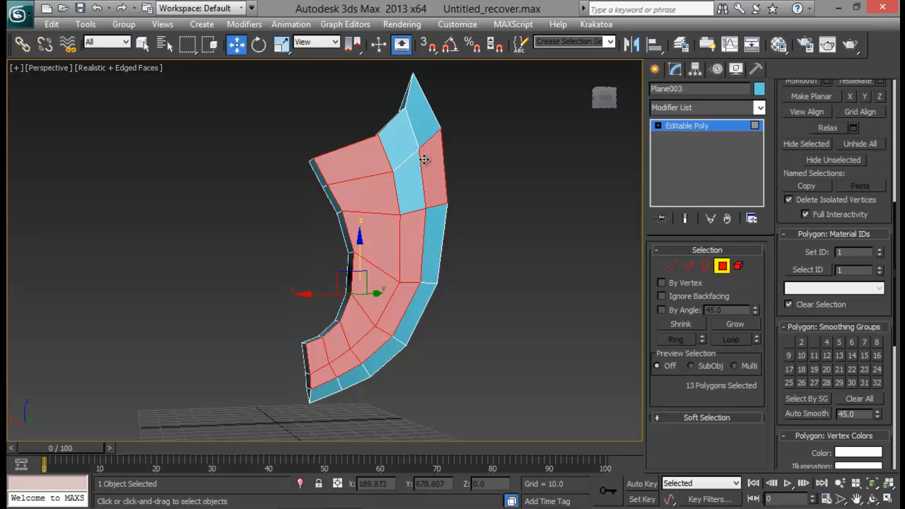
key("ctrl+z")
left_click(401, 152, "ctrl")
left_click(402, 181, "ctrl")
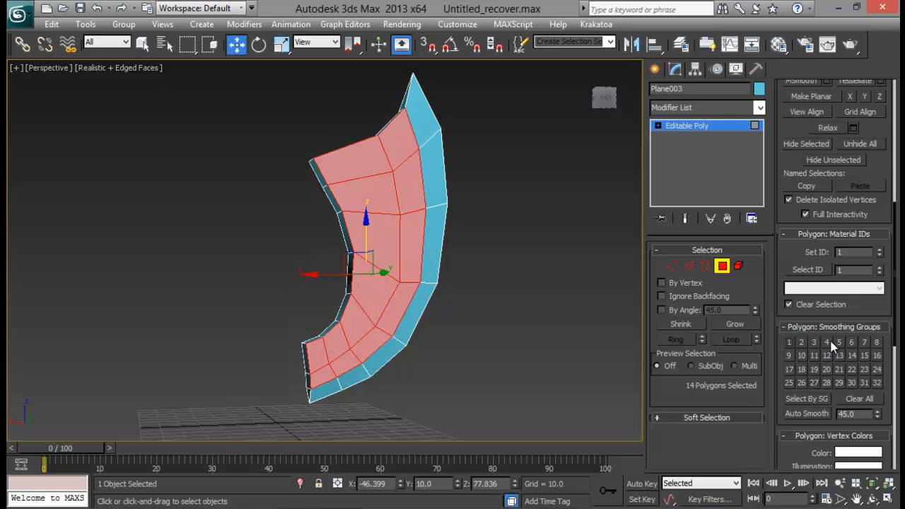
Assign smoothing group 5 to the three polygons capping the blade's lower end.
middle_click_drag(340, 293, 453, 274, "alt")
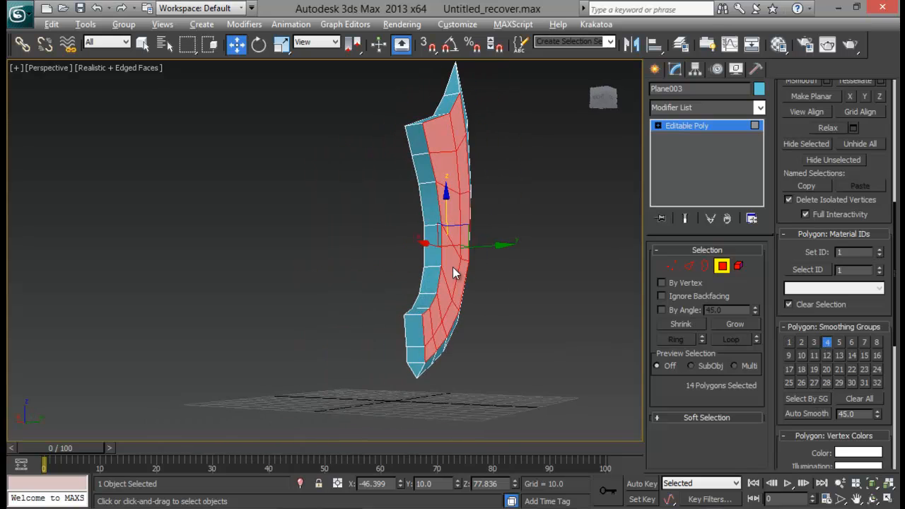
left_click(419, 330)
left_click(416, 355, "ctrl")
left_click(417, 368, "ctrl")
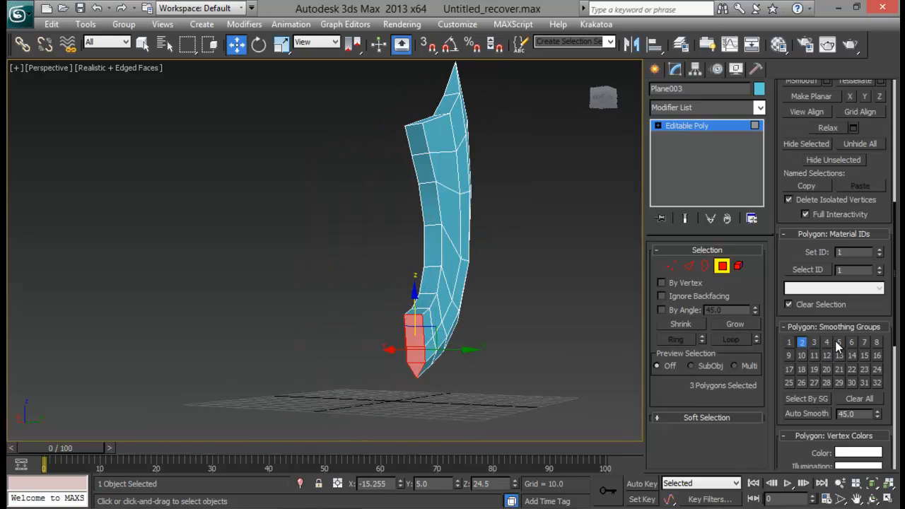
left_click(839, 342)
Take the seven side polygons along the blade's inner curve out of smoothing group 3 and put them in group 6.
middle_click_drag(544, 283, 464, 333, "alt")
left_click(417, 348)
left_click(417, 317, "ctrl")
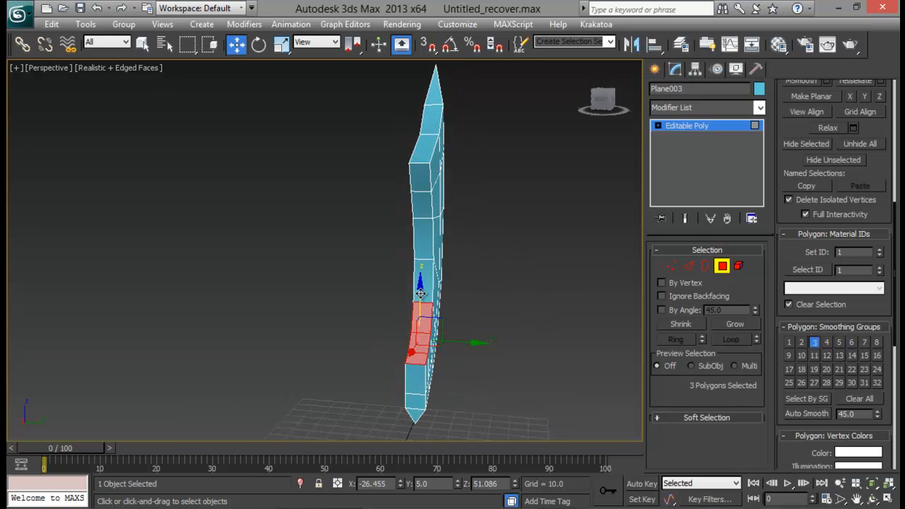
left_click(418, 287, "ctrl")
left_click(419, 258, "ctrl")
left_click(420, 229, "ctrl")
left_click(420, 195, "ctrl")
left_click(420, 183, "ctrl")
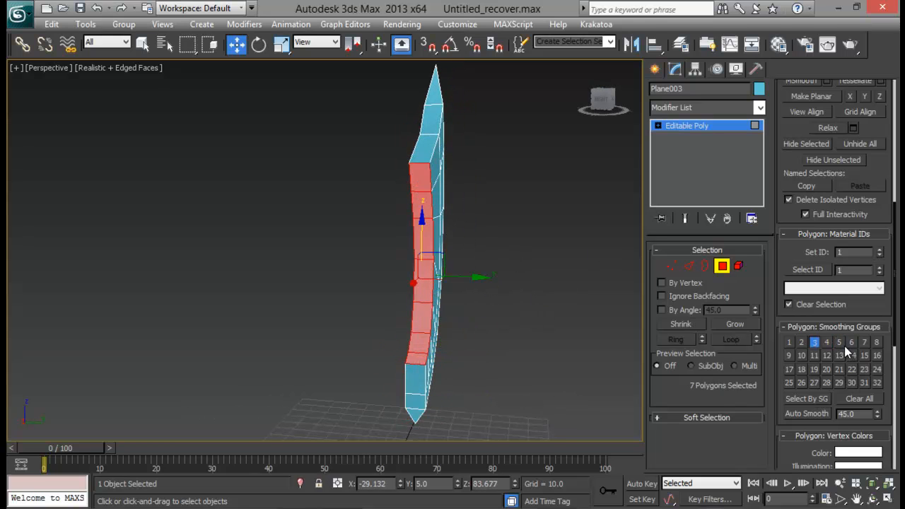
left_click(813, 342)
left_click(851, 342)
middle_click_drag(632, 328, 393, 381, "alt")
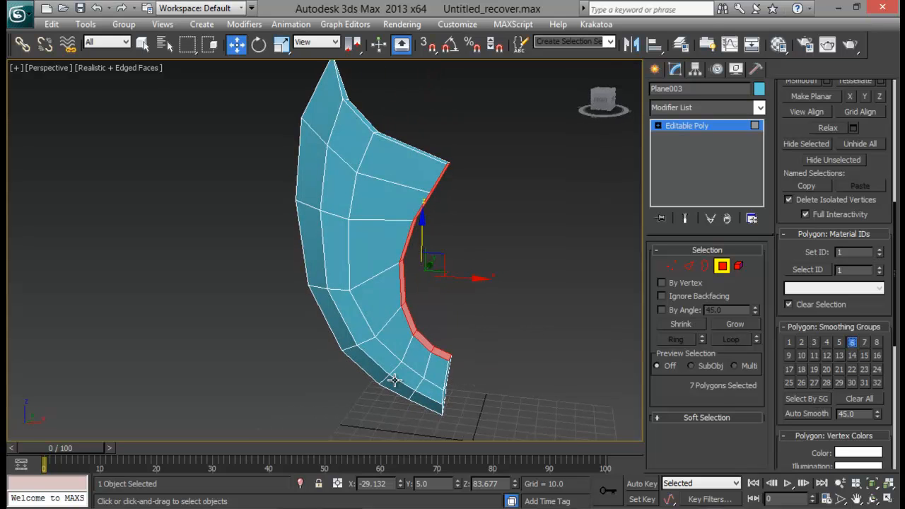
Select the 14 flat polygons of the blade's front face, leaving out the bevel strip, and assign them smoothing group 6.
left_click(426, 387)
left_click(434, 374, "ctrl")
left_click(410, 362, "ctrl")
left_click(400, 374, "ctrl")
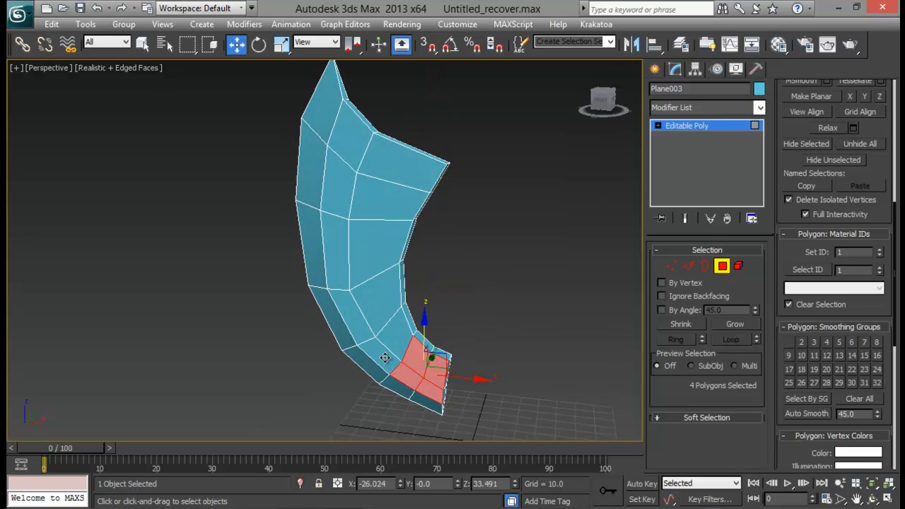
left_click(385, 357, "ctrl")
left_click(395, 336, "ctrl")
left_click(380, 300, "ctrl")
left_click(341, 309, "ctrl")
left_click(341, 241, "ctrl")
left_click(369, 227, "ctrl")
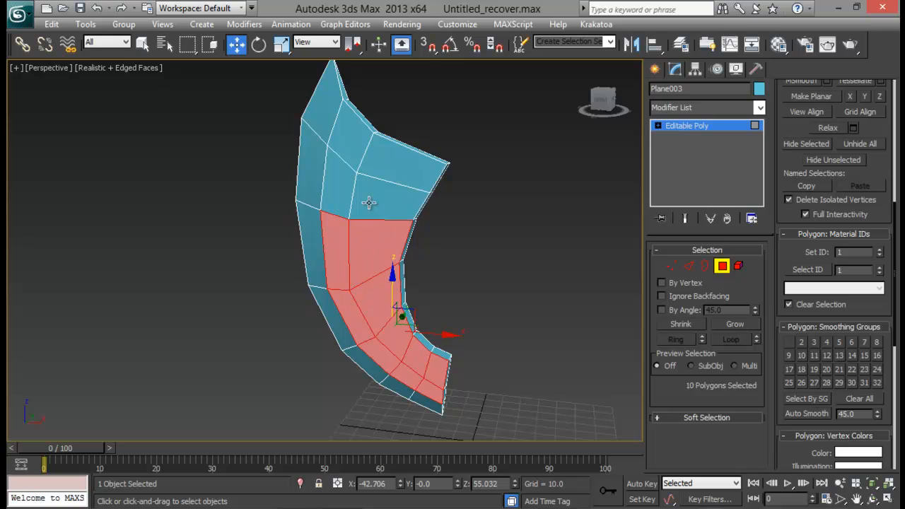
left_click(369, 203, "ctrl")
left_click(340, 182, "ctrl")
left_click(350, 138, "ctrl")
left_click(407, 164, "ctrl")
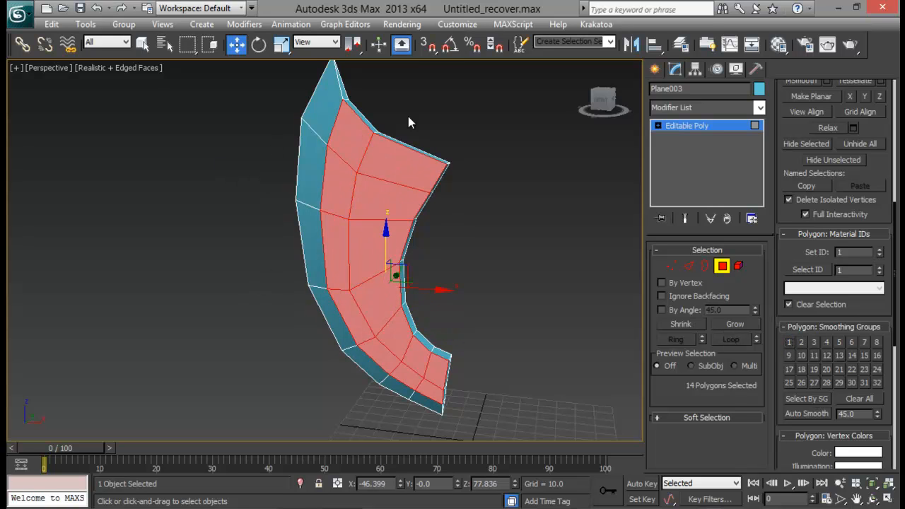
mouse_move(417, 203)
middle_mouse_down("alt")
mouse_move(396, 212)
mouse_move(460, 214)
mouse_move(422, 193)
middle_mouse_up("alt")
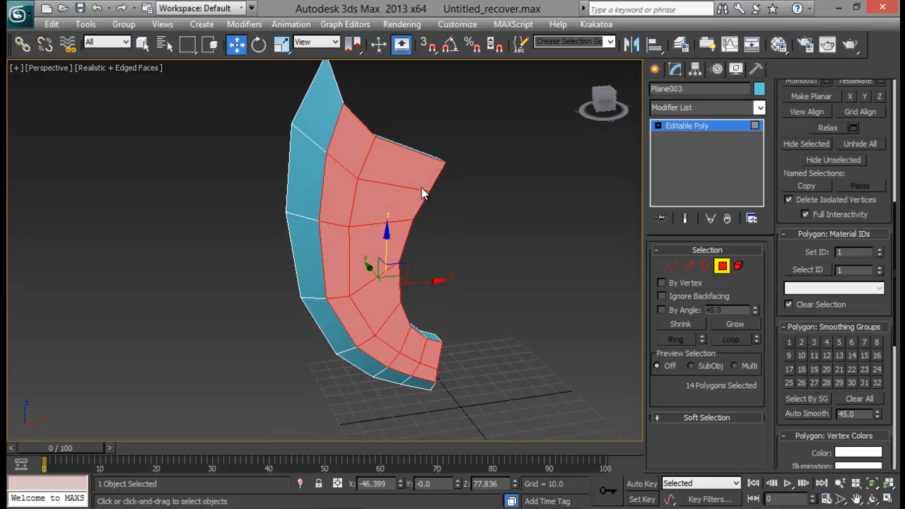
left_click(850, 342)
Examine the smoothing groups of individual polygons near the blade's upper tip on the front face, top side and back face.
left_click(310, 141)
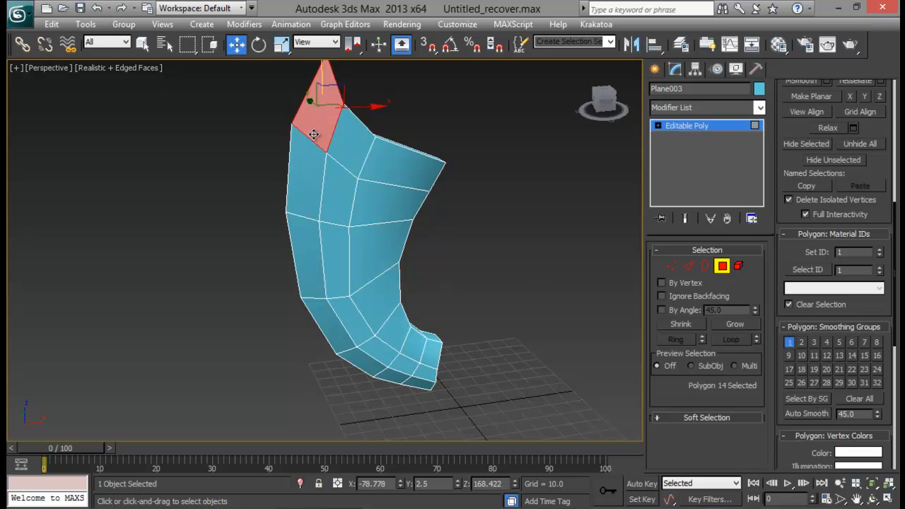
left_click(342, 149)
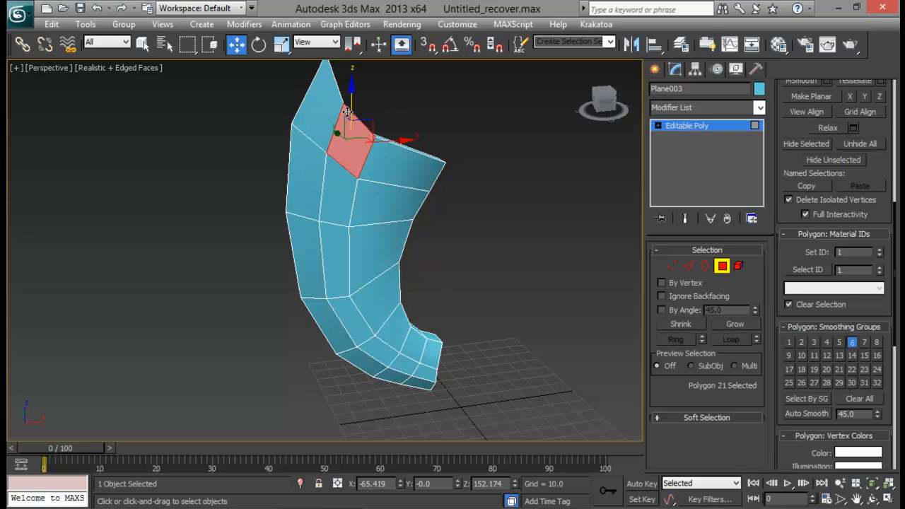
middle_click_drag(347, 112, 332, 198, "alt")
left_click(330, 201)
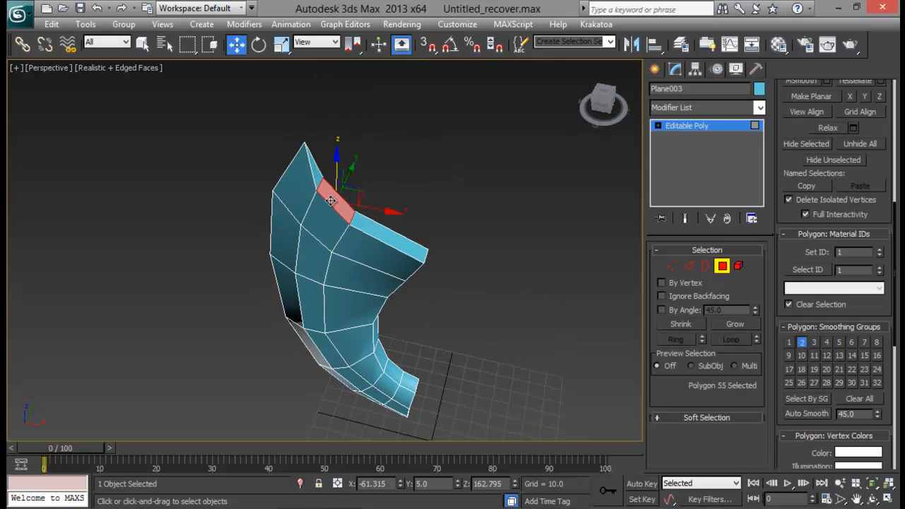
left_click(325, 223)
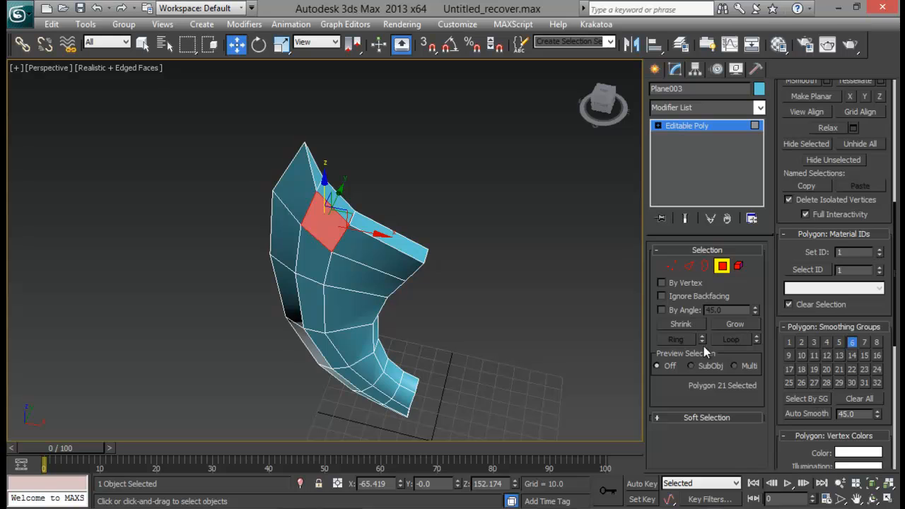
middle_click_drag(368, 332, 309, 268, "alt")
left_click(328, 245)
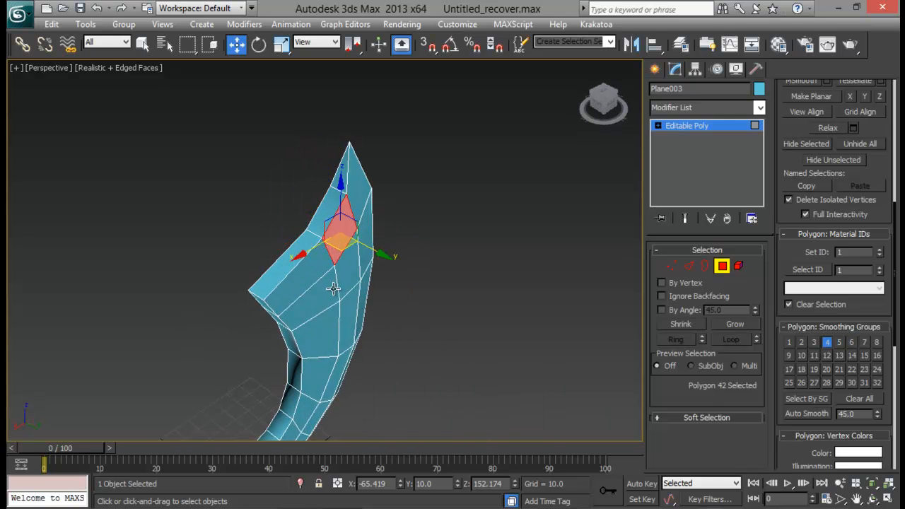
middle_click_drag(333, 288, 495, 289, "alt")
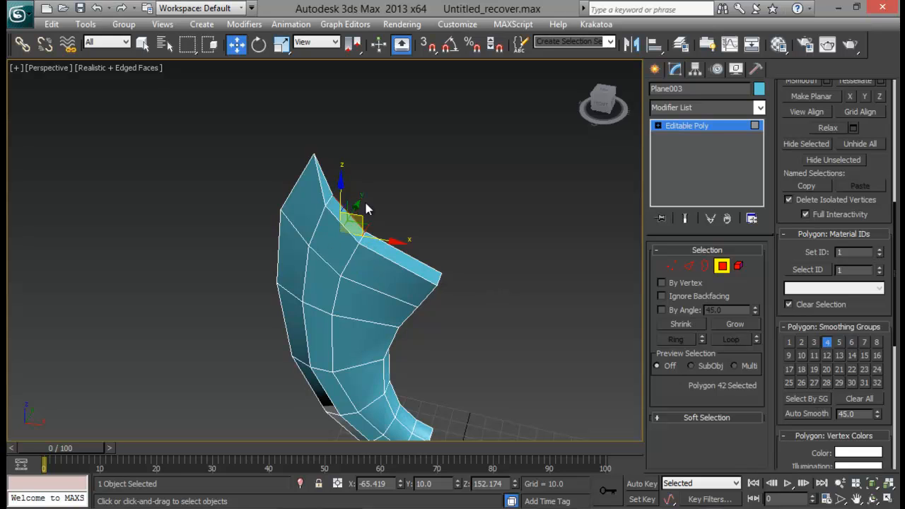
left_click(347, 260)
middle_click_drag(522, 338, 467, 263, "alt")
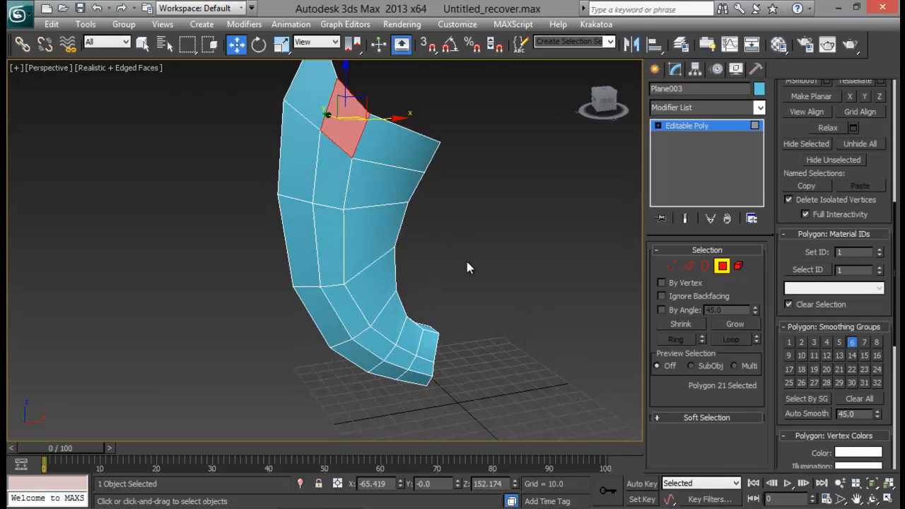
middle_click_drag(439, 304, 429, 275, "alt")
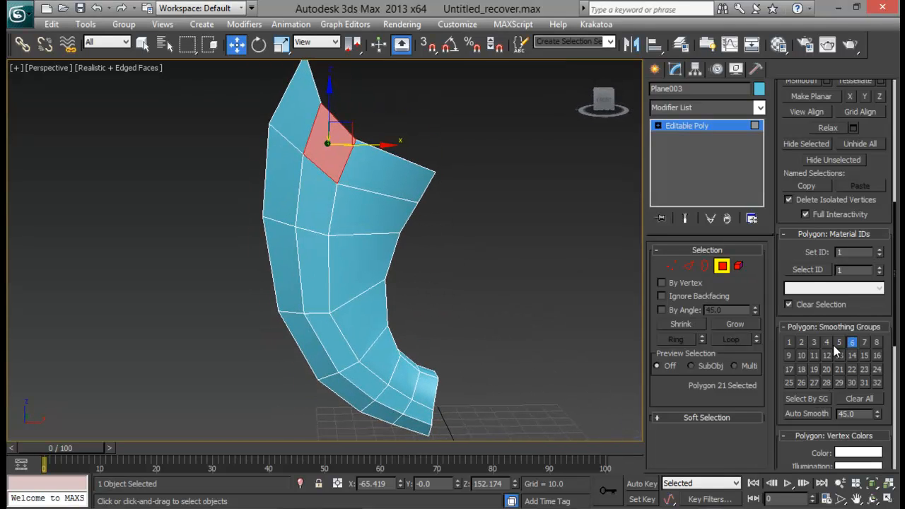
Apply a MeshSmooth modifier to the whole blade and separate its smoothing result by smoothing groups.
left_click(722, 266)
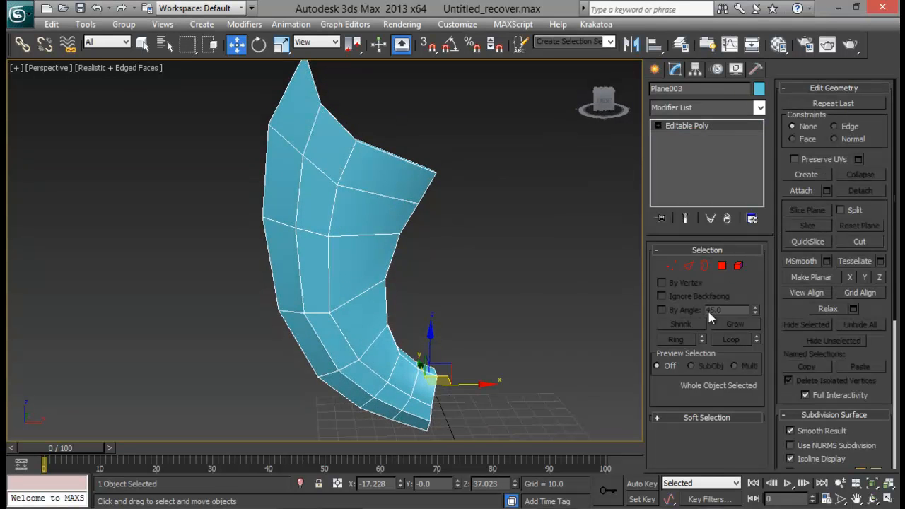
left_click(710, 110)
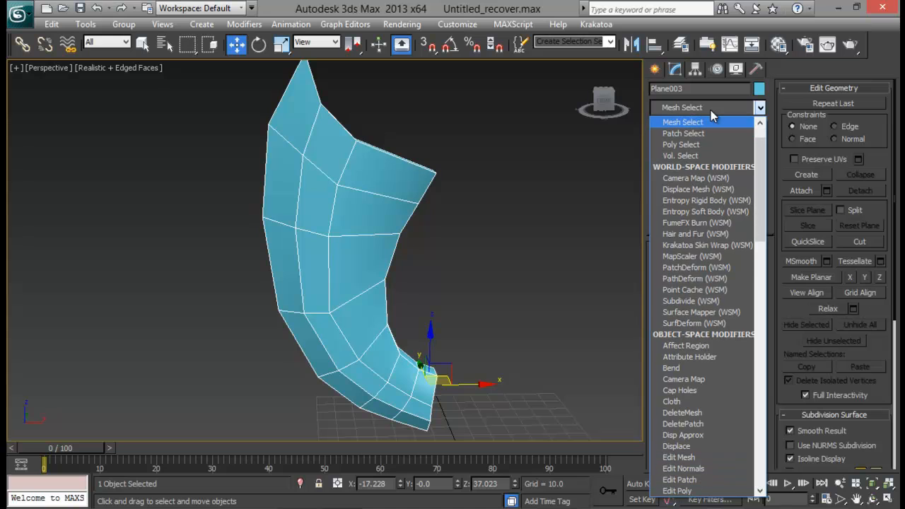
key("Down")
key("Down")
key("Down")
key("Down")
key("Down")
key("Down")
key("Down")
key("Down")
key("Down")
key("Down")
key("Down")
key("Down")
key("Down")
key("Down")
key("Down")
key("Down")
key("Down")
key("Down")
key("Down")
key("Down")
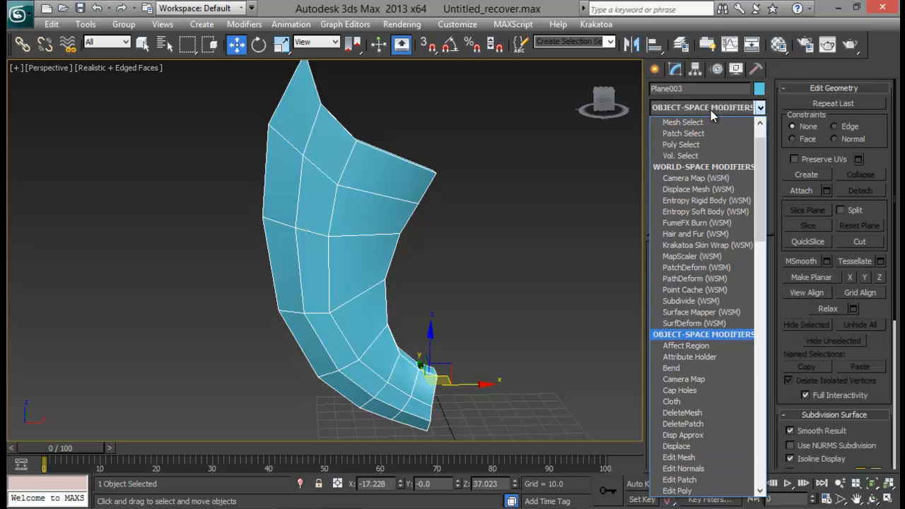
key("Down")
key("Down")
key("Down")
key("Down")
key("Down")
key("Down")
key("Down")
key("Down")
key("Down")
key("Down")
key("Down")
key("Down")
key("Down")
key("Down")
key("Down")
key("Down")
key("Down")
key("Down")
key("Down")
key("Down")
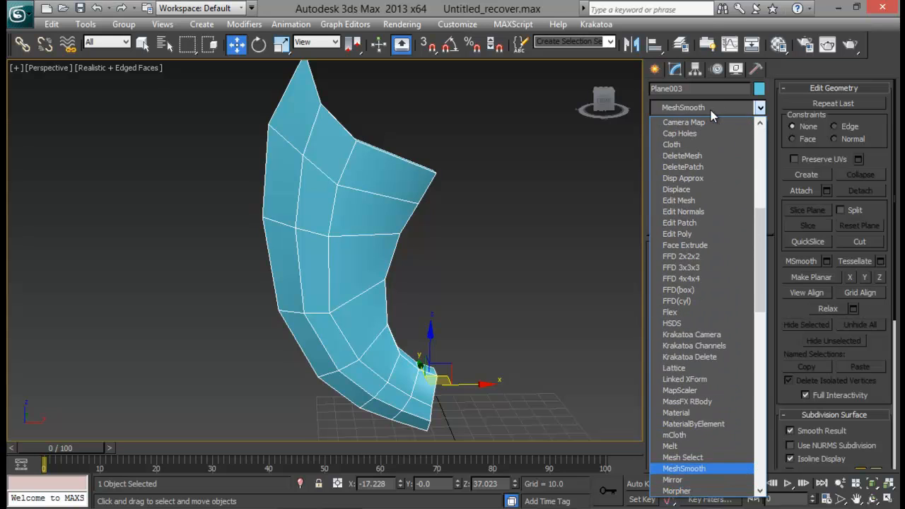
key("Up")
key("Return")
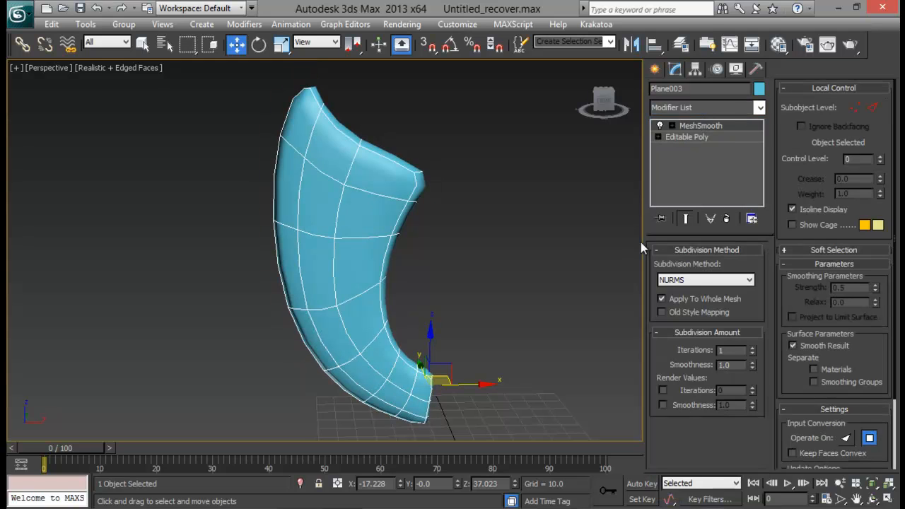
left_click(813, 382)
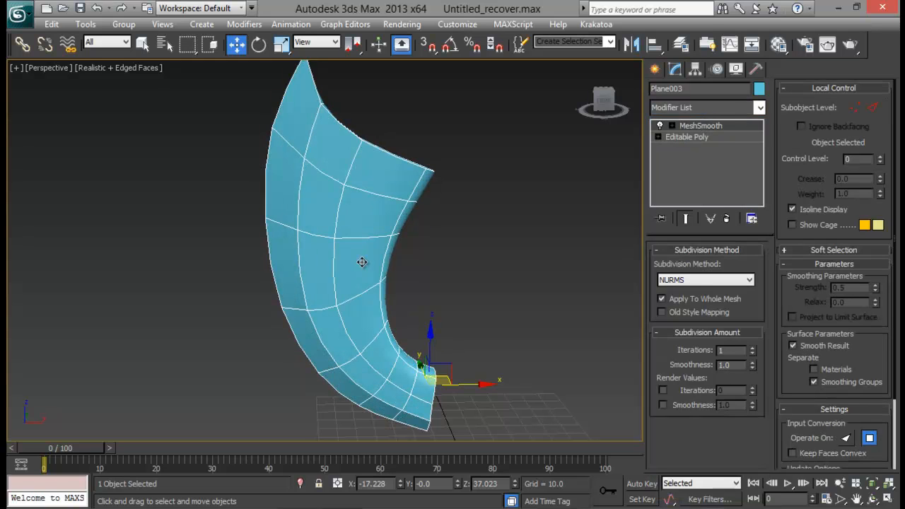
Inspect the smoothed blade from above and from the side, and remove the MeshSmooth modifier.
middle_click_drag(362, 263, 366, 302, "alt")
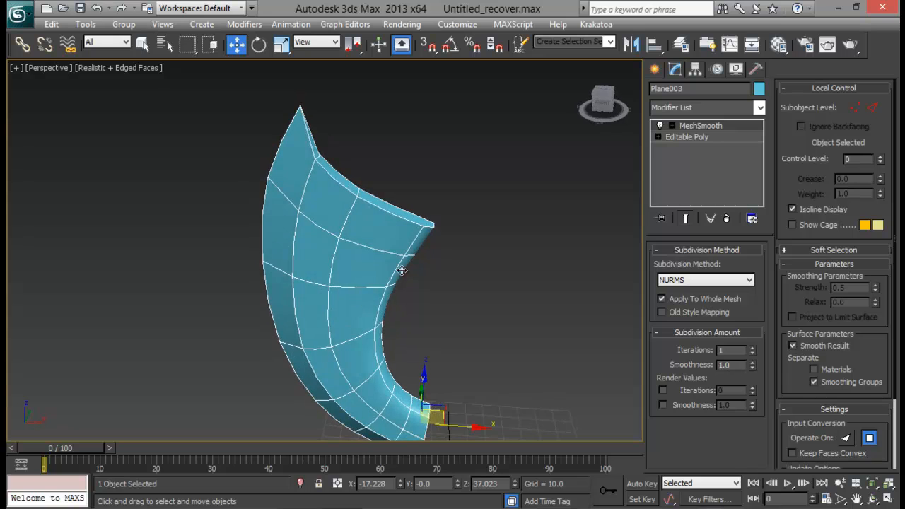
middle_click_drag(402, 270, 357, 236, "alt")
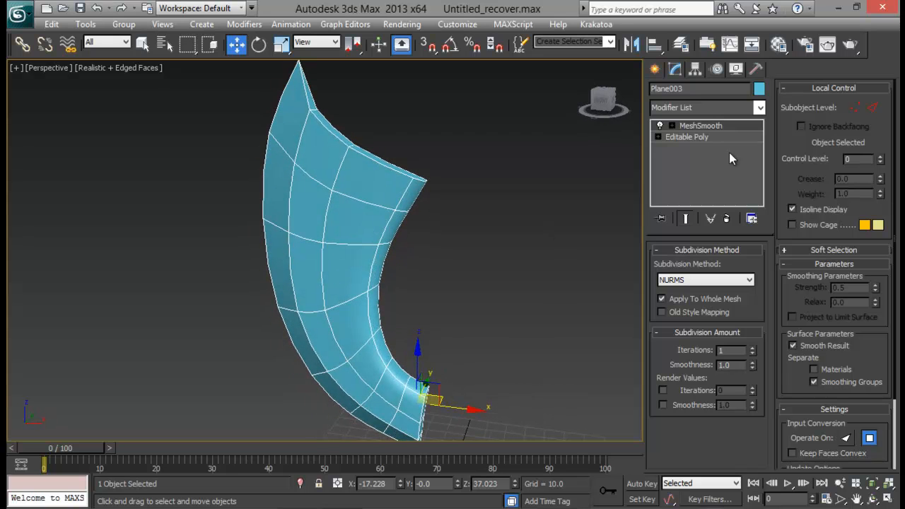
left_click(726, 218)
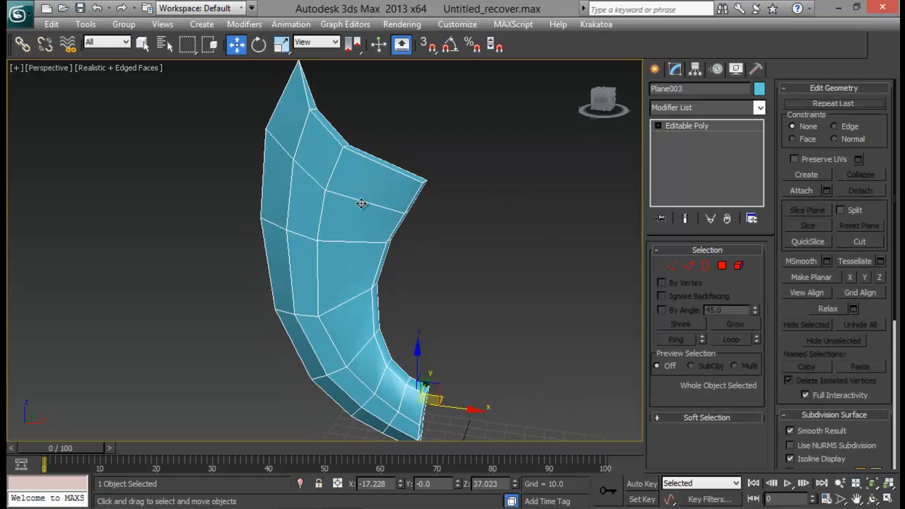
Move the seven side polygons along the blade's inner curve from smoothing group 6 to group 7 and leave polygon editing.
left_click(721, 265)
left_click(379, 187)
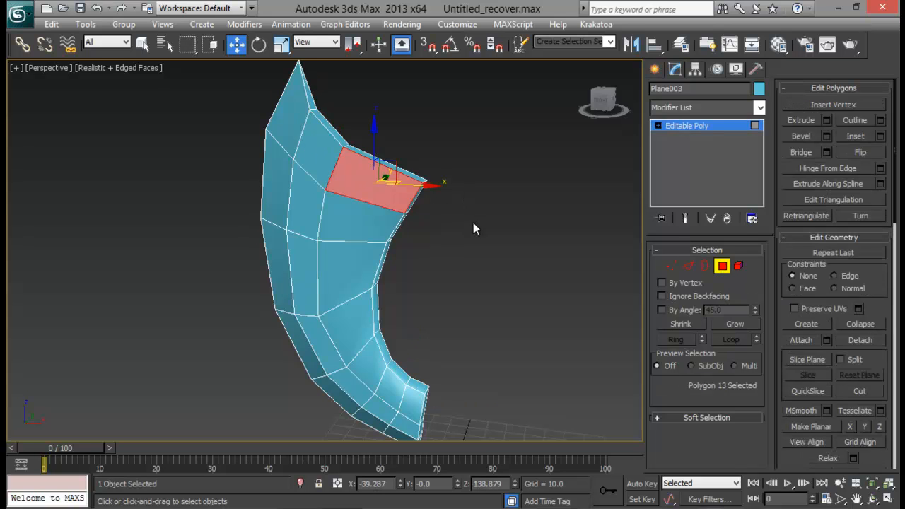
middle_click_drag(473, 229, 474, 169)
scroll(876, 287, "down", 5)
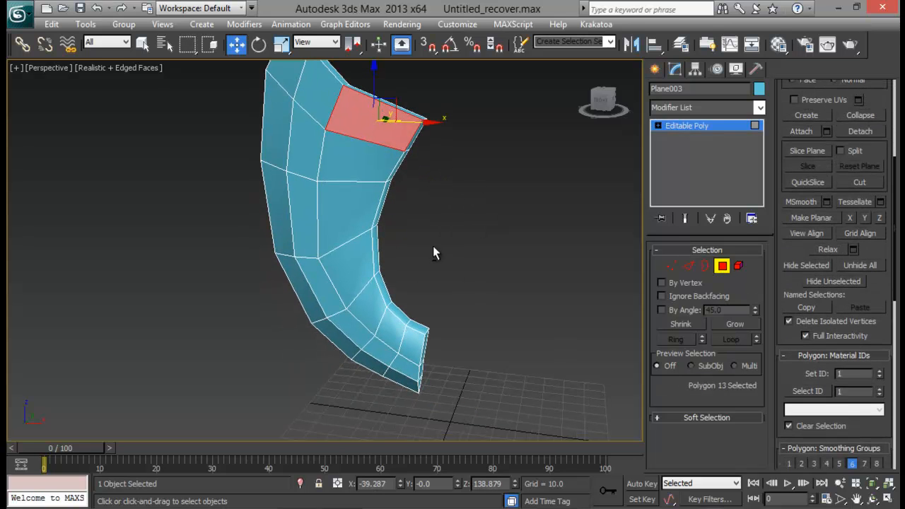
left_click_drag(433, 246, 359, 237, "alt")
left_click(399, 140)
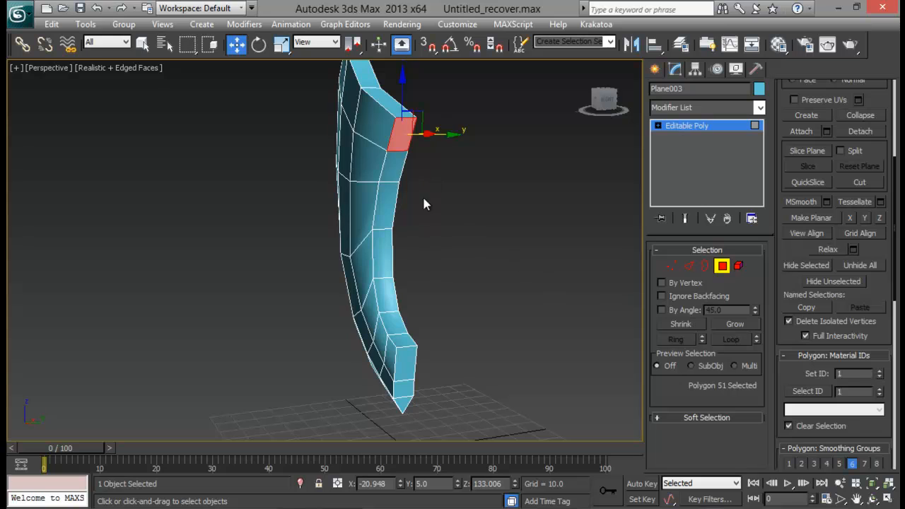
left_click(393, 168, "ctrl")
left_click(385, 205, "ctrl")
left_click(384, 254, "ctrl")
left_click(385, 297, "ctrl")
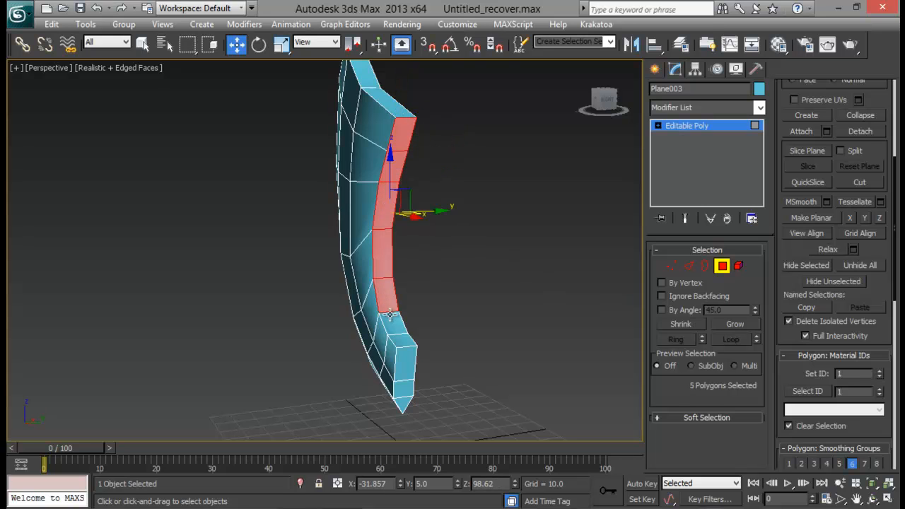
left_click(397, 329, "ctrl")
left_click(399, 336, "ctrl")
left_click(862, 463)
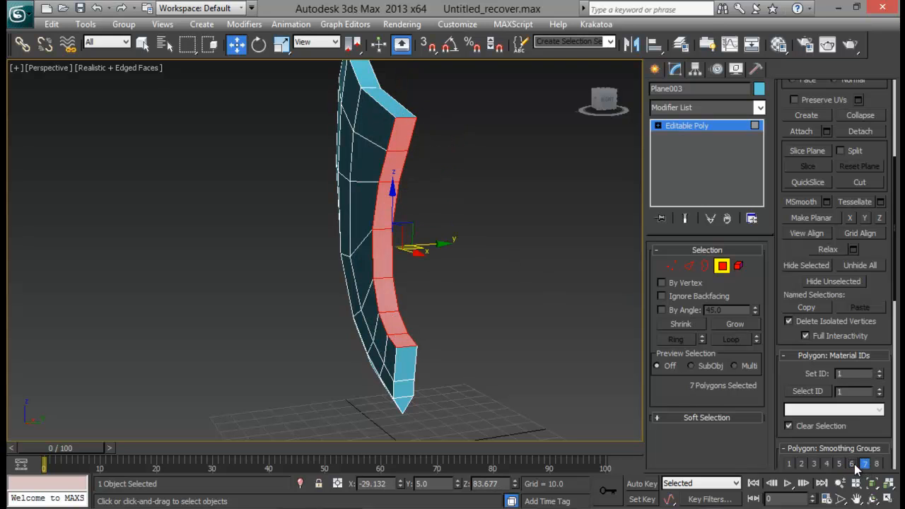
left_click(478, 266)
left_click(722, 266)
Test MeshSmooth on the blade again, separated by smoothing groups and with more iterations, and remove the modifier.
middle_click_drag(367, 146, 438, 208)
left_click(720, 103)
scroll(721, 101, "down", 1)
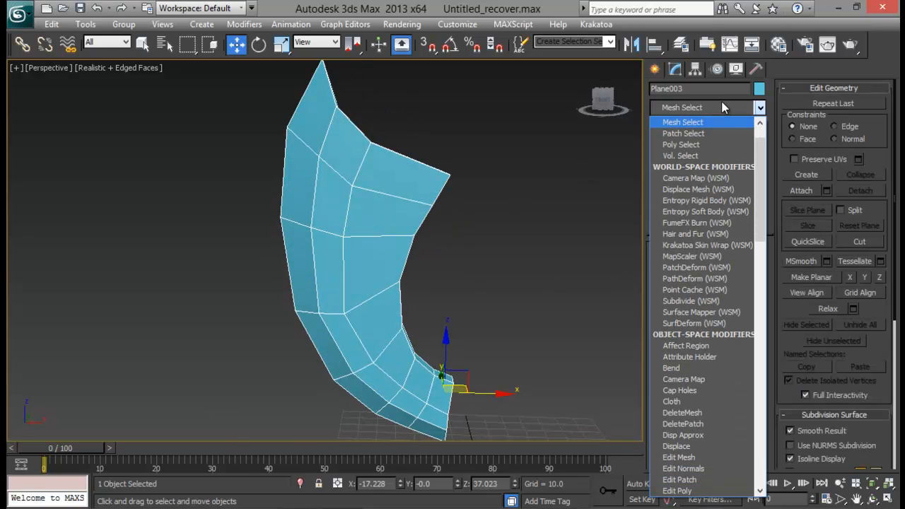
scroll(714, 388, "down", 12)
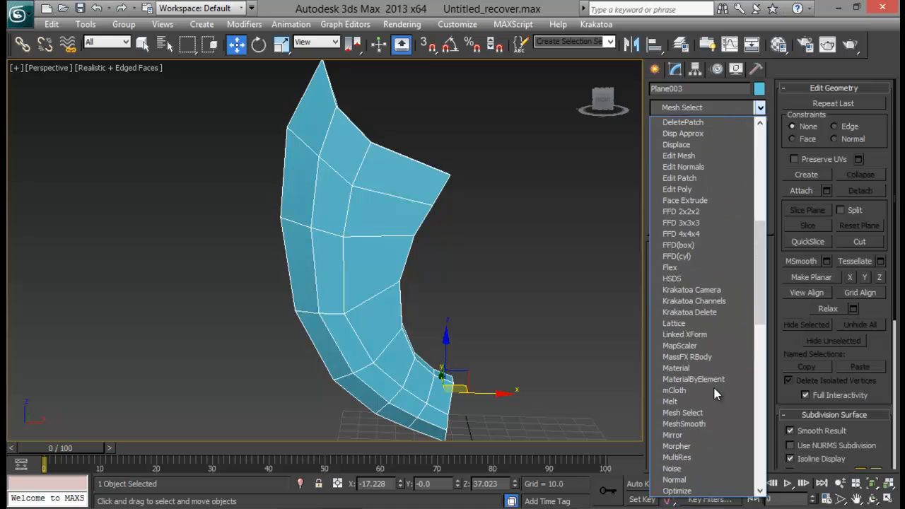
left_click(698, 323)
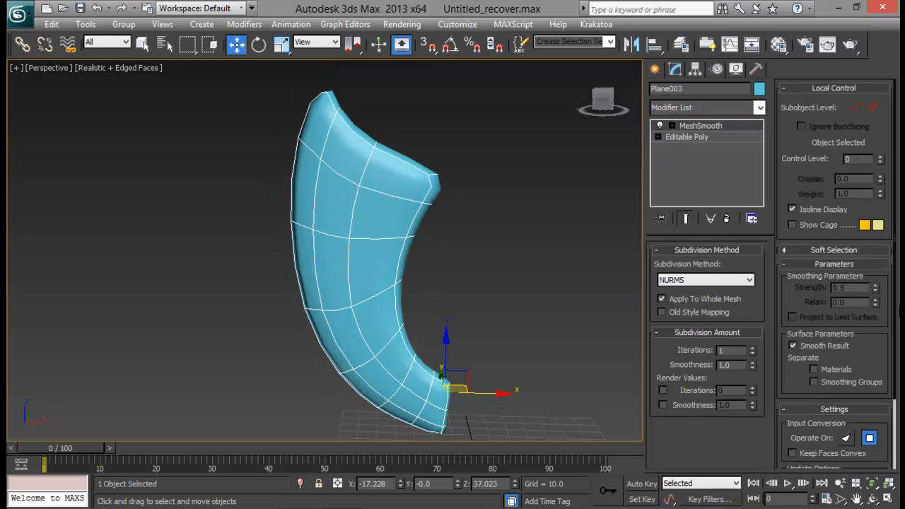
left_click(813, 381)
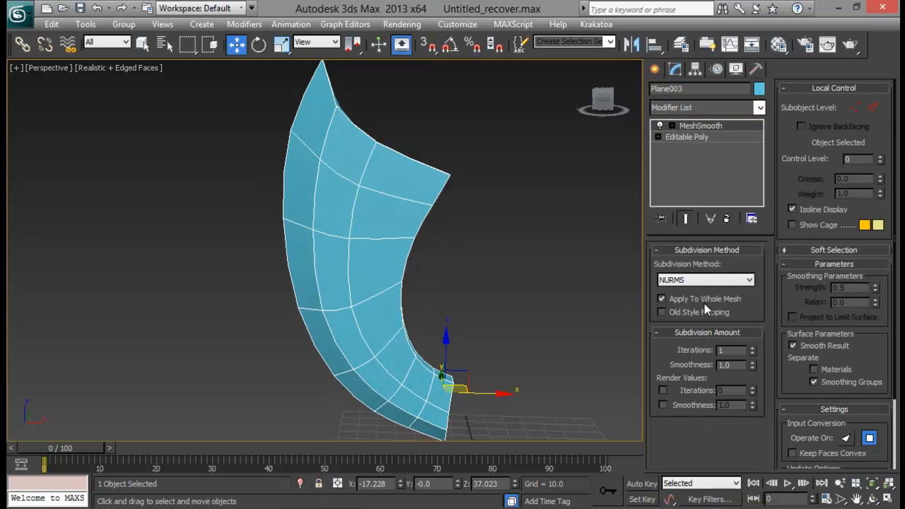
left_click(752, 347)
middle_click_drag(499, 240, 495, 156, "alt")
left_click(726, 218)
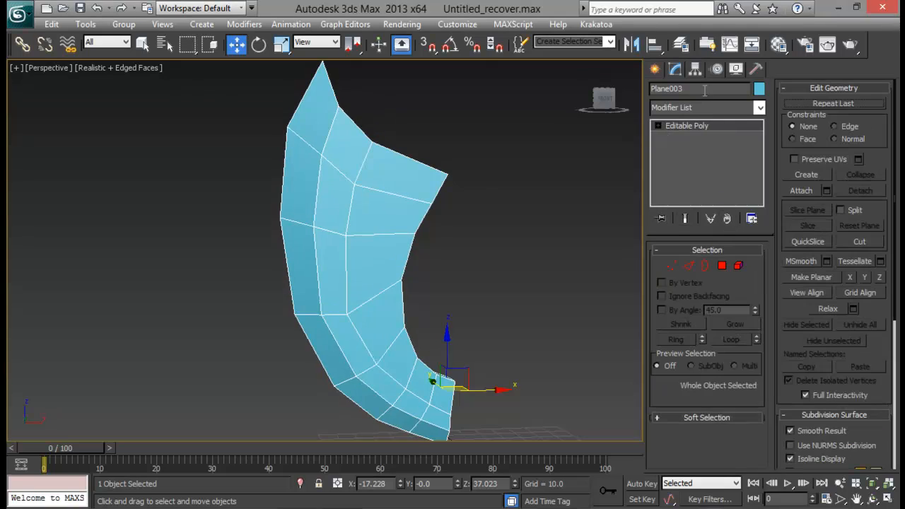
Compare the blade's lower end with the reference drawing and start a Tube primitive in the Top view.
middle_click_drag(444, 250, 387, 228)
key("alt+w")
middle_click_drag(477, 157, 468, 137)
key("alt+w")
middle_click_drag(351, 332, 349, 257)
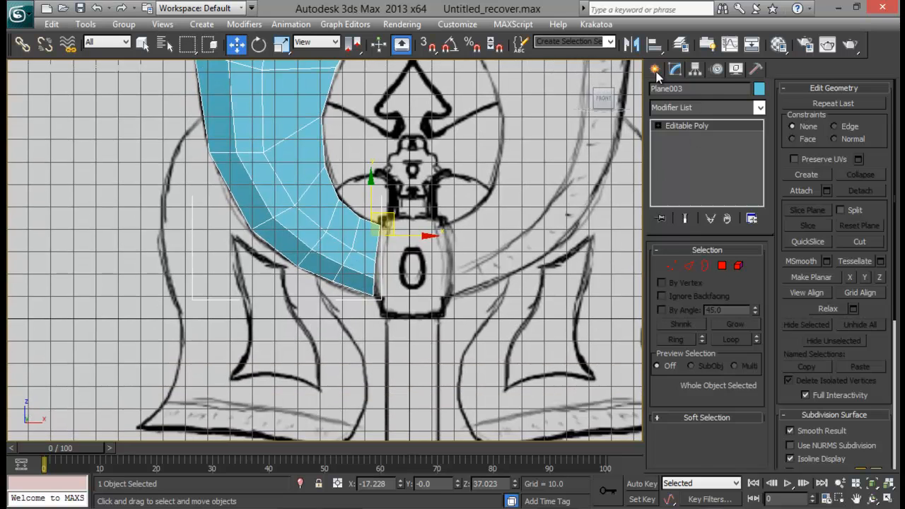
left_click(654, 69)
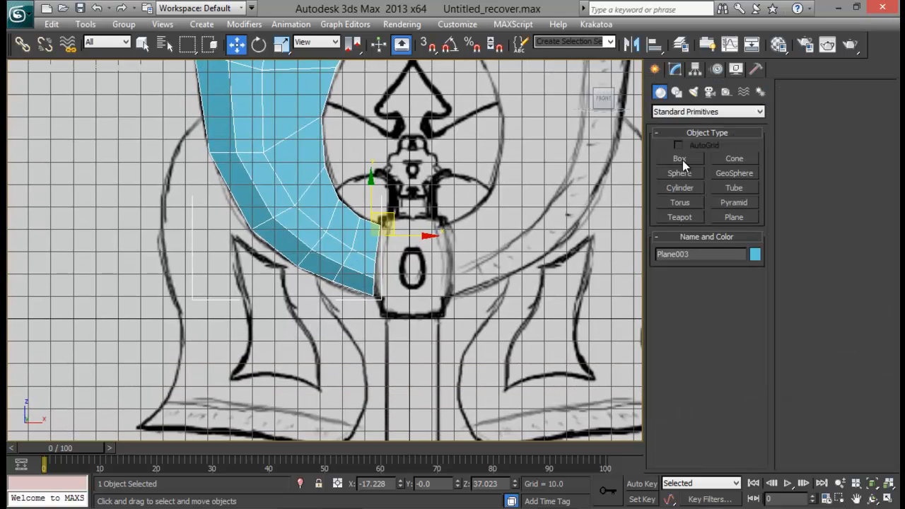
left_click(728, 188)
key("alt+w")
key("alt+w")
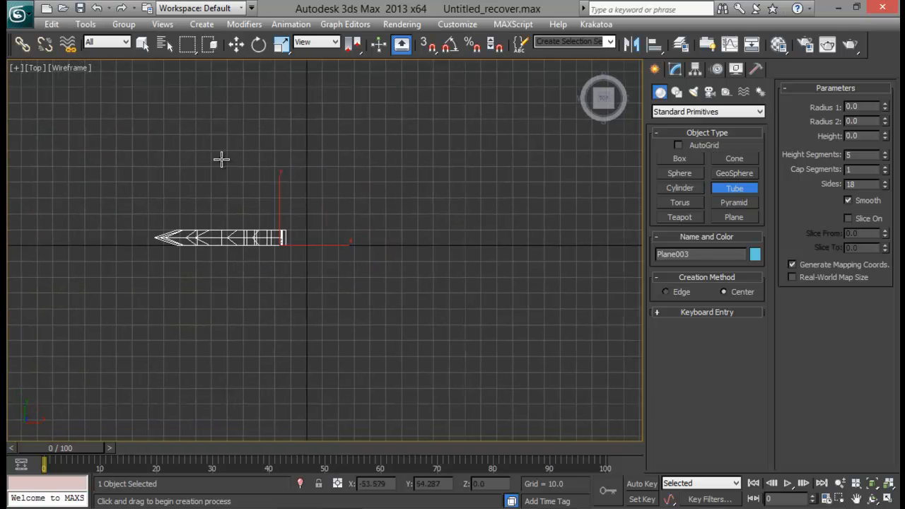
scroll(269, 242, "up", 5)
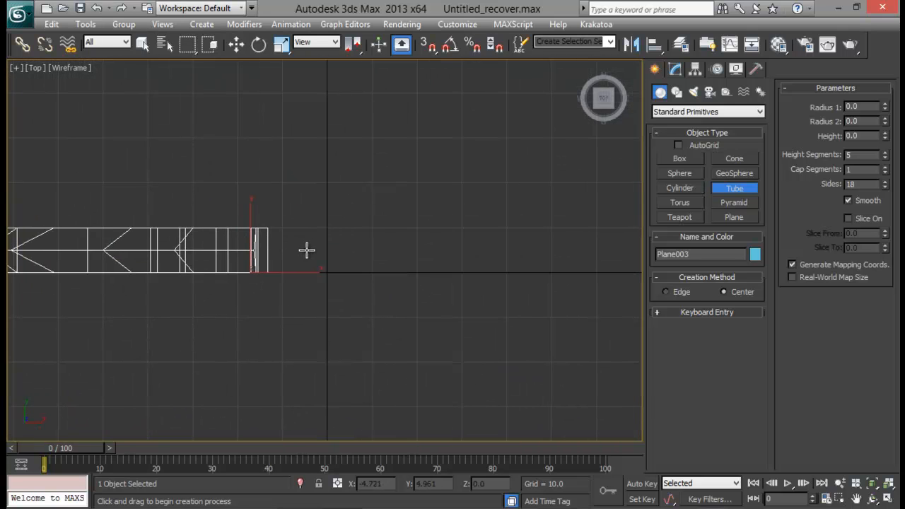
left_click_drag(306, 250, 337, 290)
right_click(323, 273)
left_click_drag(313, 246, 338, 297)
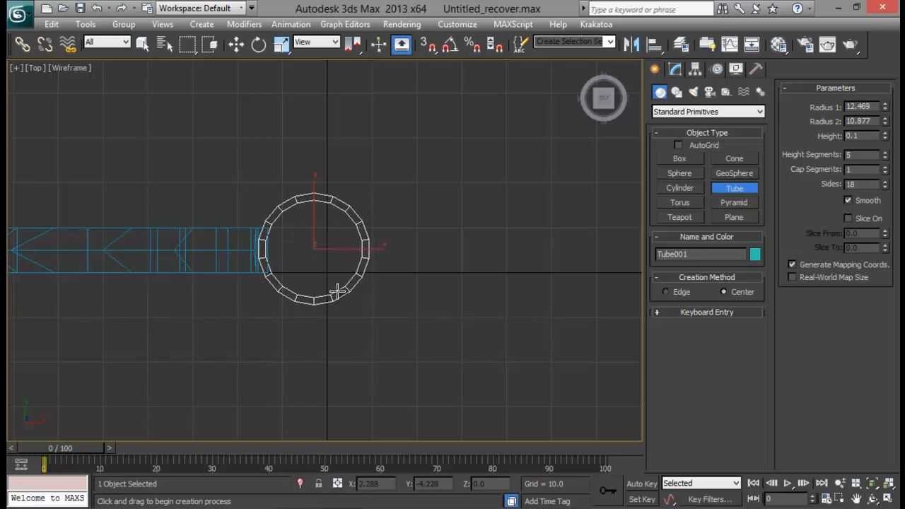
right_click(326, 249)
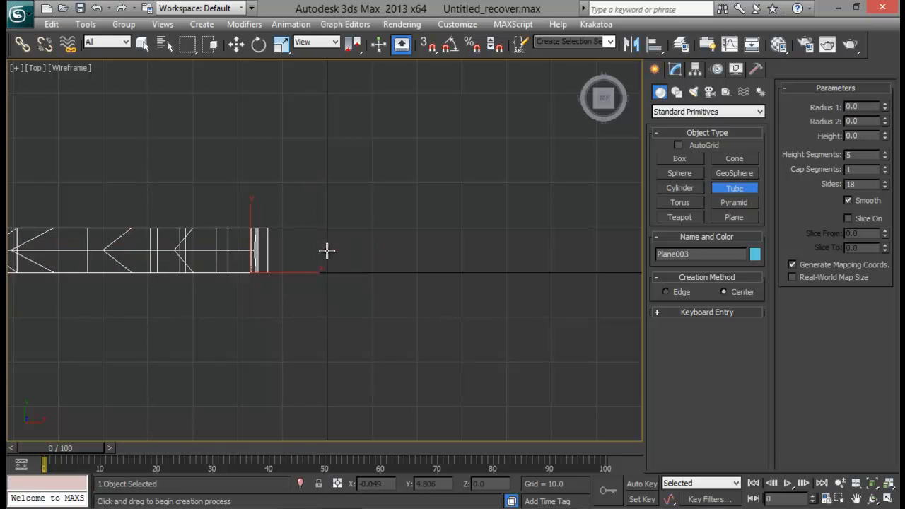
Create a tube at the blade's inner end with radii of about 13.9 and 11.2 and a height of about 6.9.
left_click_drag(320, 251, 352, 304)
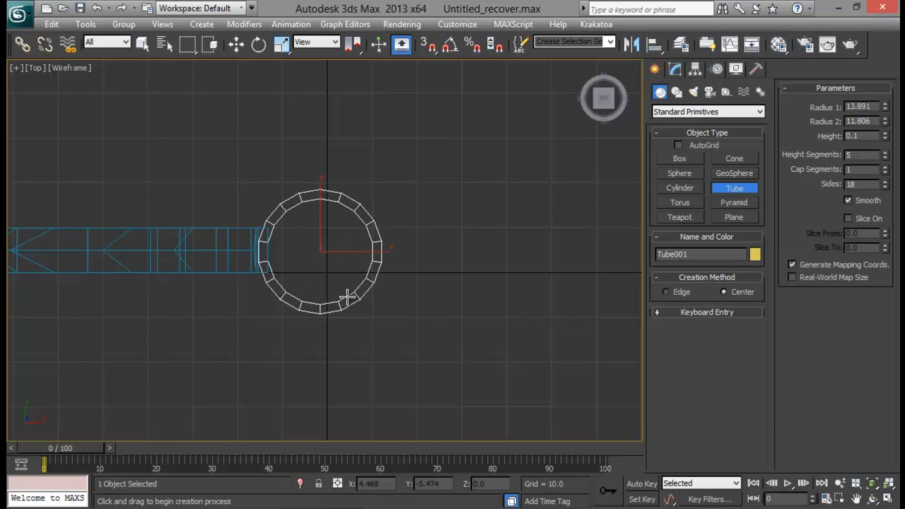
left_click(344, 295)
left_click(343, 261)
key("w")
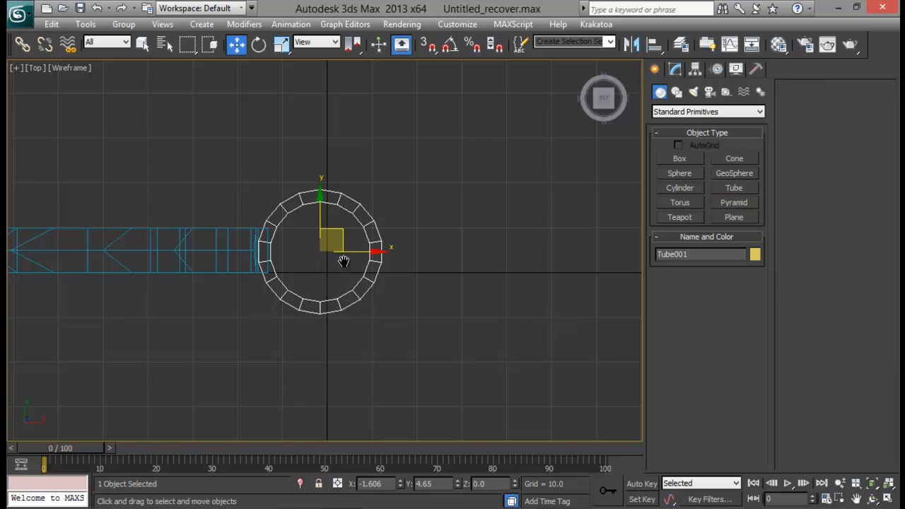
key("alt+w")
key("alt+w")
middle_click_drag(445, 265, 382, 209, "alt")
scroll(442, 308, "up", 5)
scroll(378, 216, "down", 4)
middle_click_drag(463, 212, 464, 230, "alt")
Reduce the tube's height segments to 1 and raise its height to about 46.6.
left_click(675, 68)
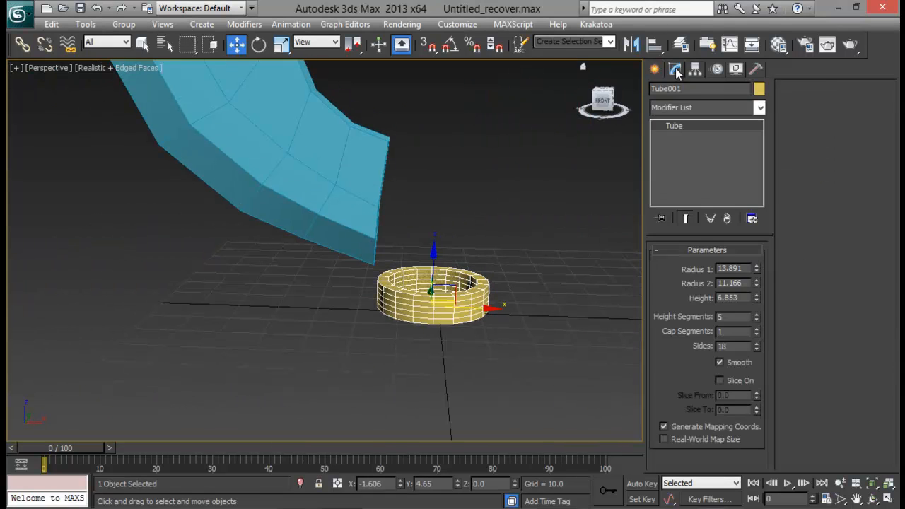
right_click(756, 316)
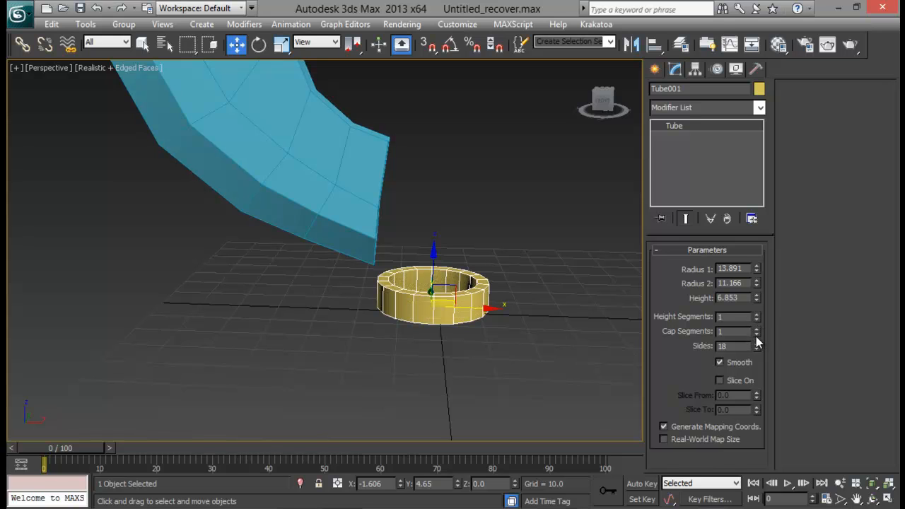
left_click_drag(757, 292, 758, 417)
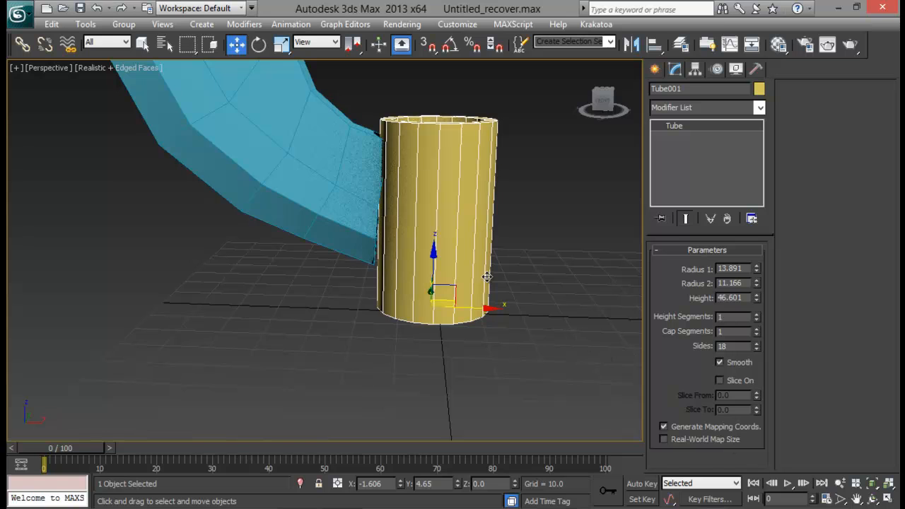
Shift the tube horizontally in the Front view to about X 1.2, centering it on the reference drawing's central socket.
scroll(477, 198, "down", 3)
key("alt+w")
right_click(509, 184)
key("alt+w")
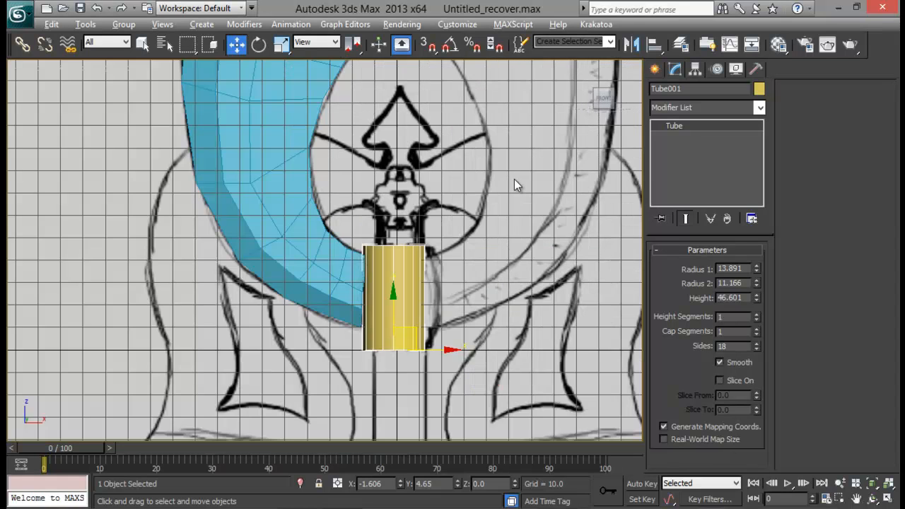
middle_click_drag(515, 181, 508, 137)
mouse_move(407, 285)
left_mouse_down()
mouse_move(424, 285)
mouse_move(413, 284)
left_mouse_up()
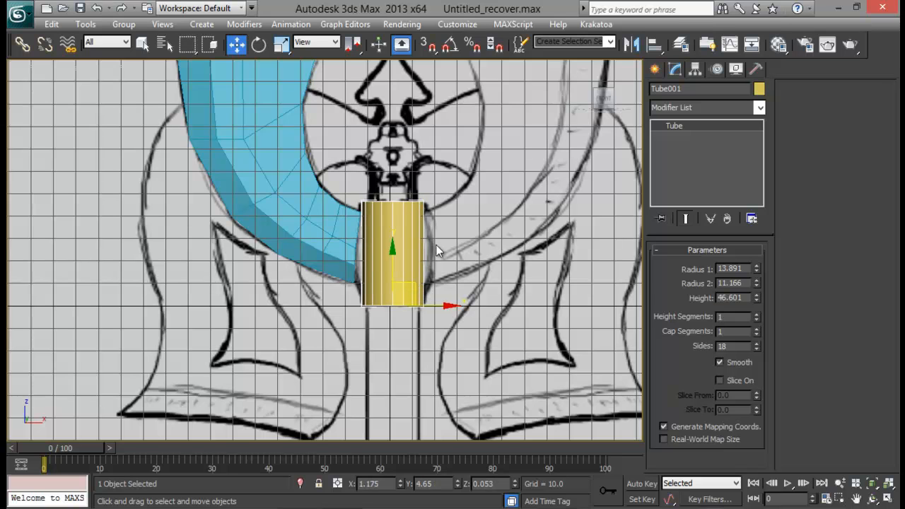
middle_click_drag(436, 250, 438, 219)
Convert the tube to an Editable Poly.
right_click(409, 205)
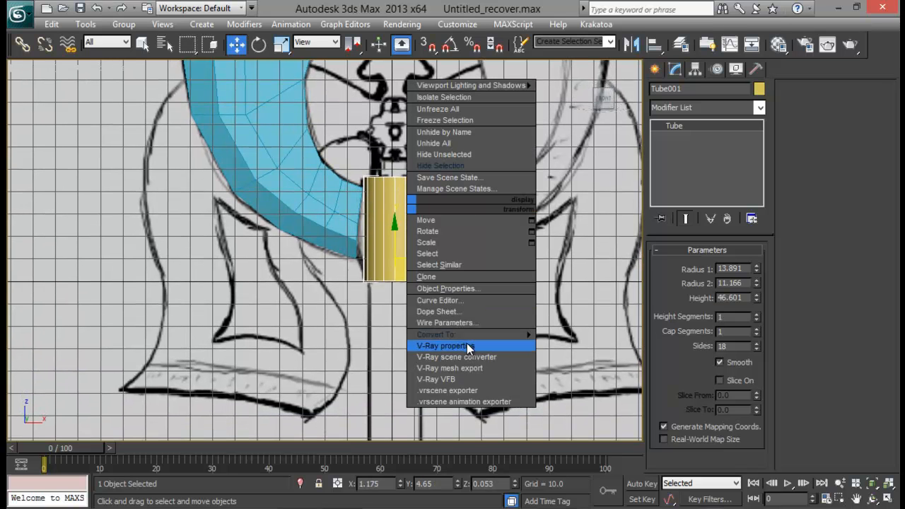
mouse_move(523, 335)
left_click(566, 368)
scroll(497, 275, "up", 3)
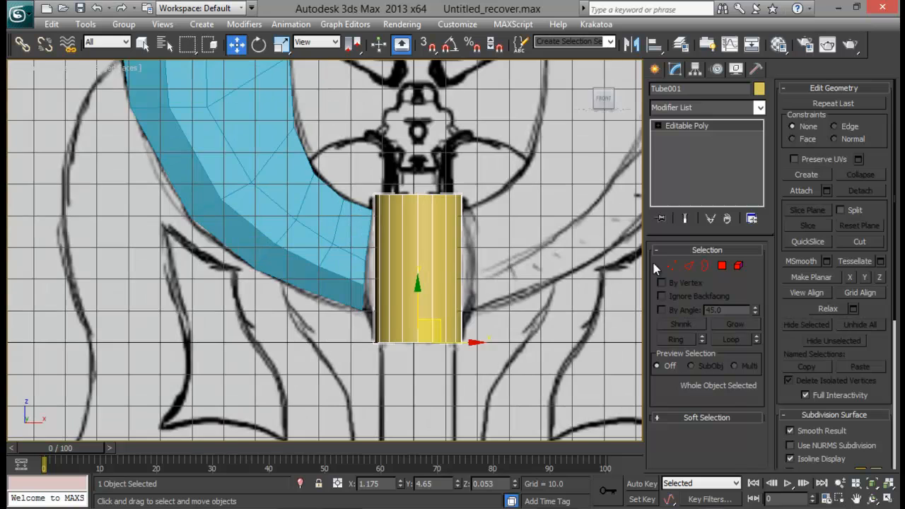
Connect the tube's vertical edges with two segments at a pinch of 55, and shift the new loops slightly upward.
left_click(683, 266)
left_click_drag(475, 252, 300, 267)
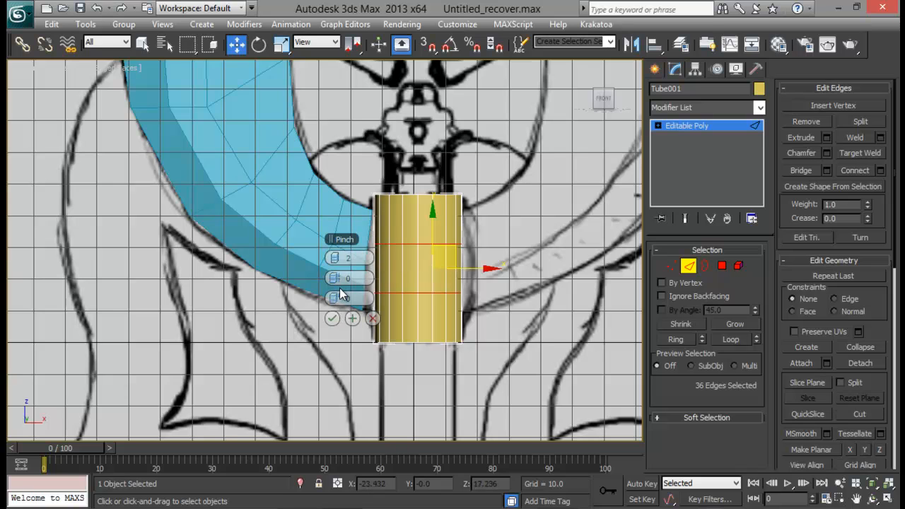
left_click_drag(341, 295, 349, 228)
right_click(337, 299)
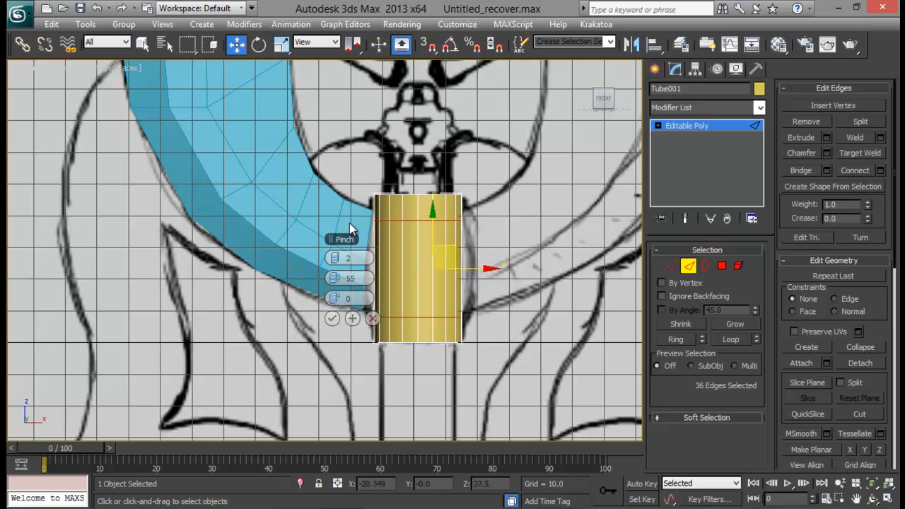
left_click(332, 318)
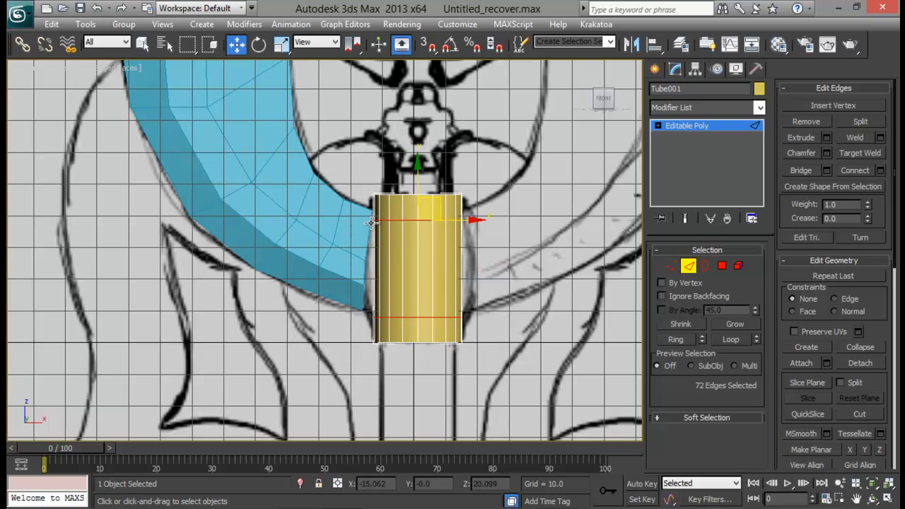
left_click_drag(419, 177, 415, 174)
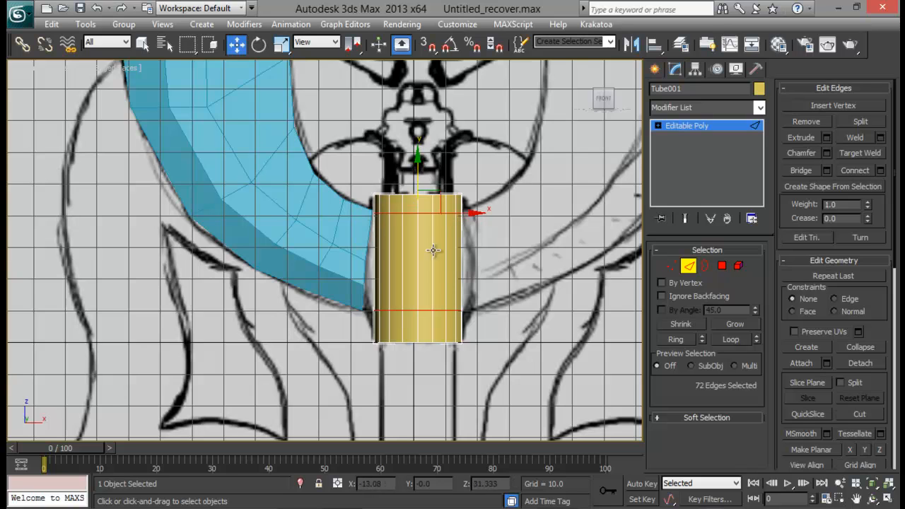
Connect the vertical edges between the two loops with a single segment around the tube's middle.
left_click_drag(495, 264, 291, 263)
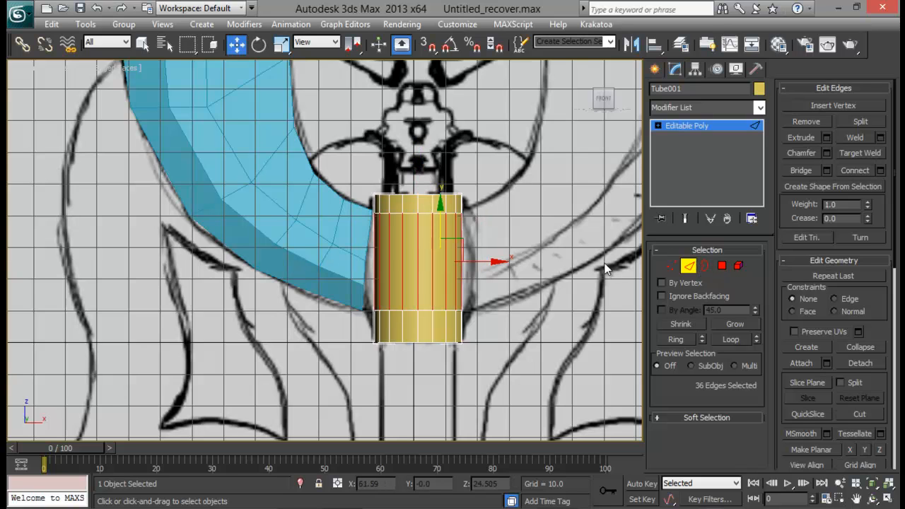
left_click(881, 170)
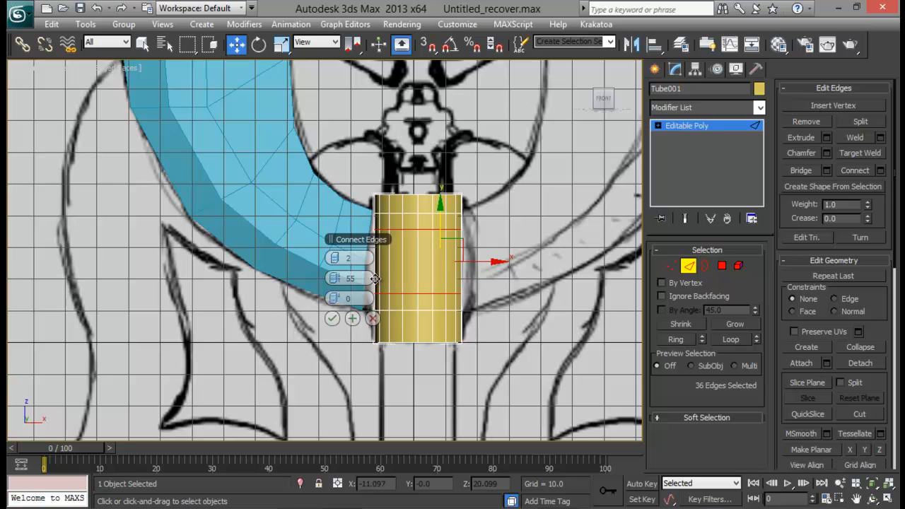
right_click(337, 279)
right_click(337, 258)
left_click(332, 319)
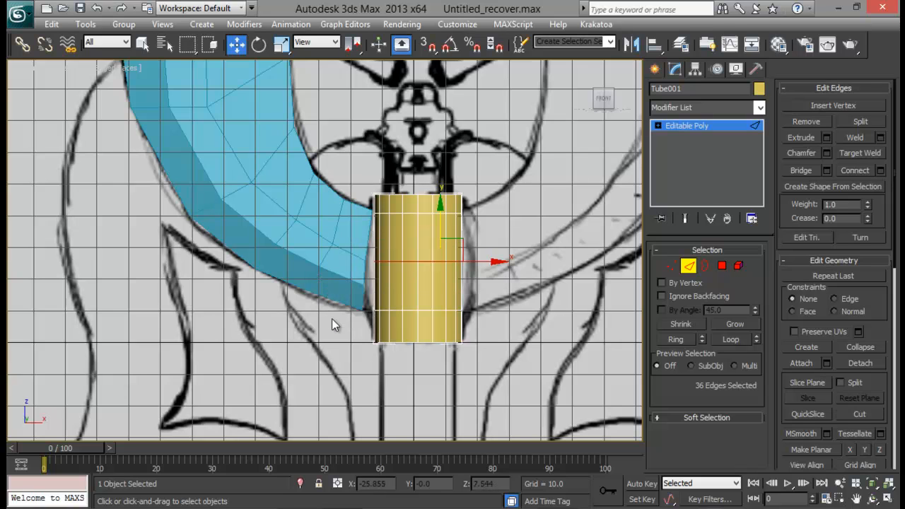
Scale the tube's middle edge loop uniformly to about 126% to match the bulge in the reference.
key("r")
left_click_drag(436, 255, 456, 237)
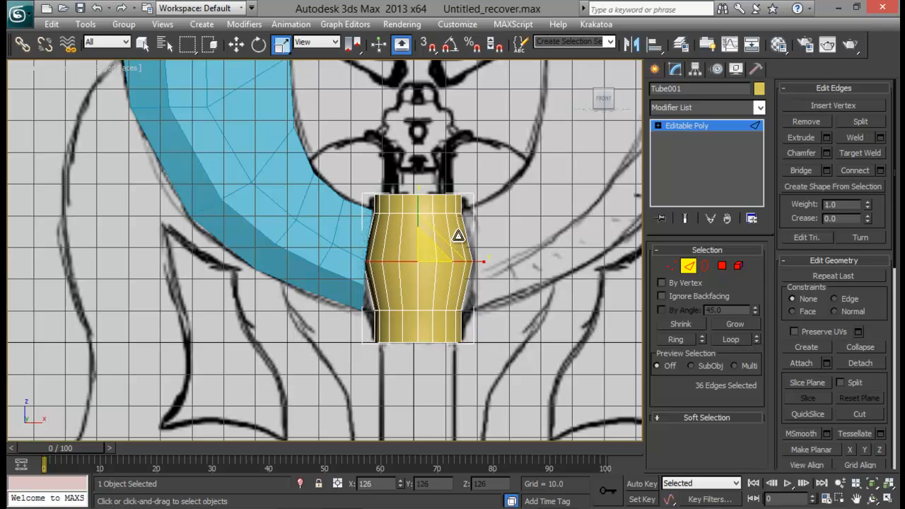
left_click(612, 225)
Scale the upper vertex ring to about 109% and enlarge the lower ring to follow the reference's barrel outline.
left_click(670, 265)
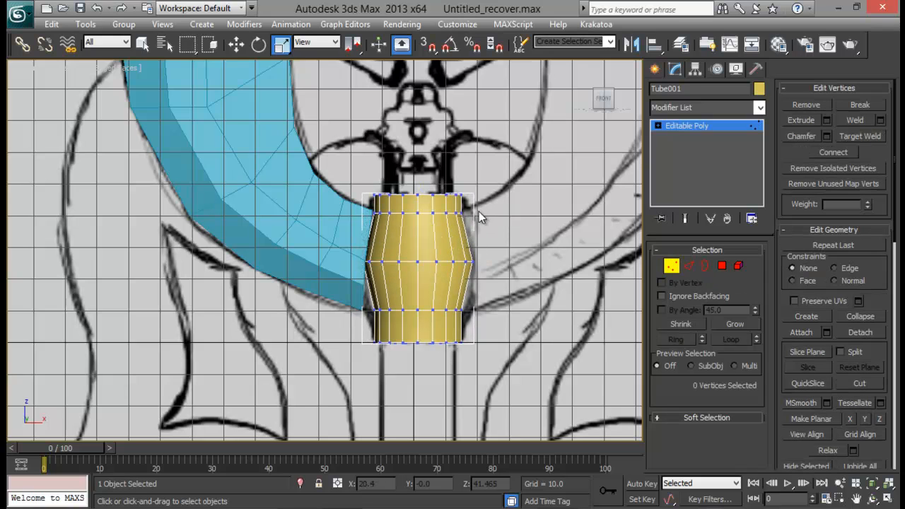
left_click_drag(478, 211, 299, 224)
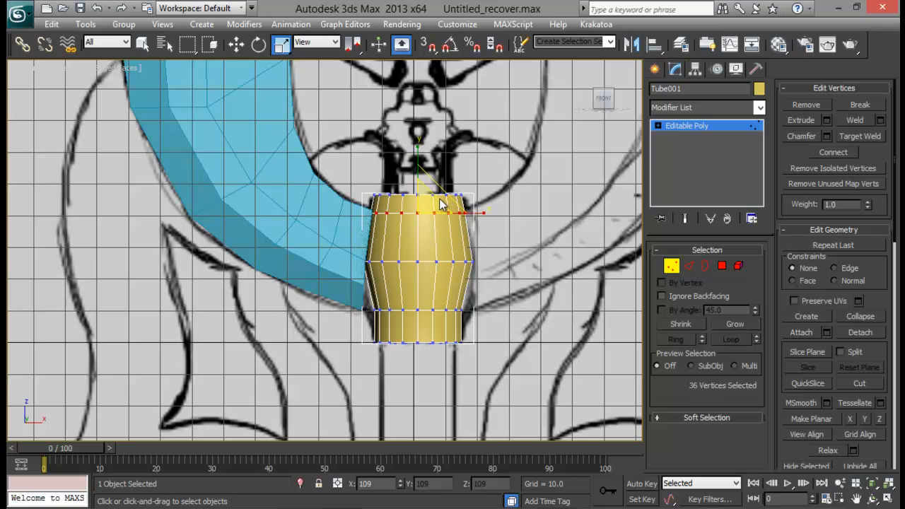
left_click_drag(489, 297, 298, 338)
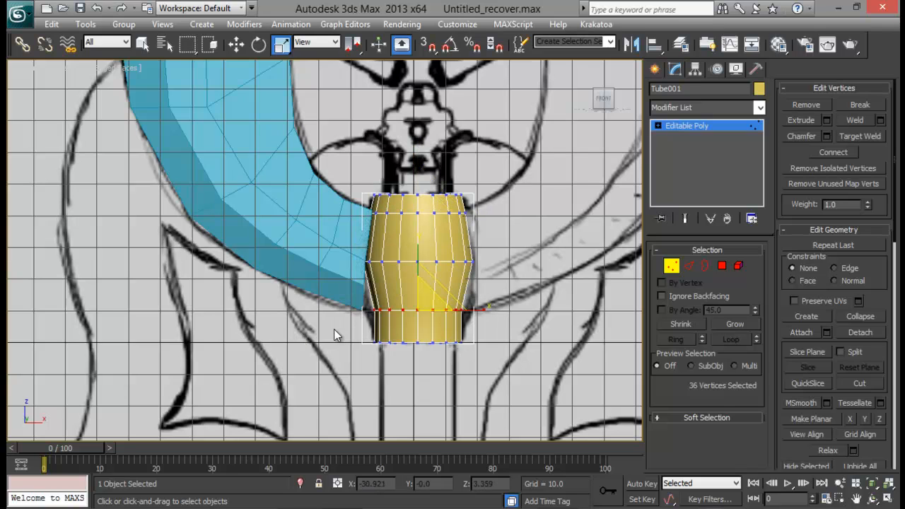
left_click_drag(424, 299, 438, 284)
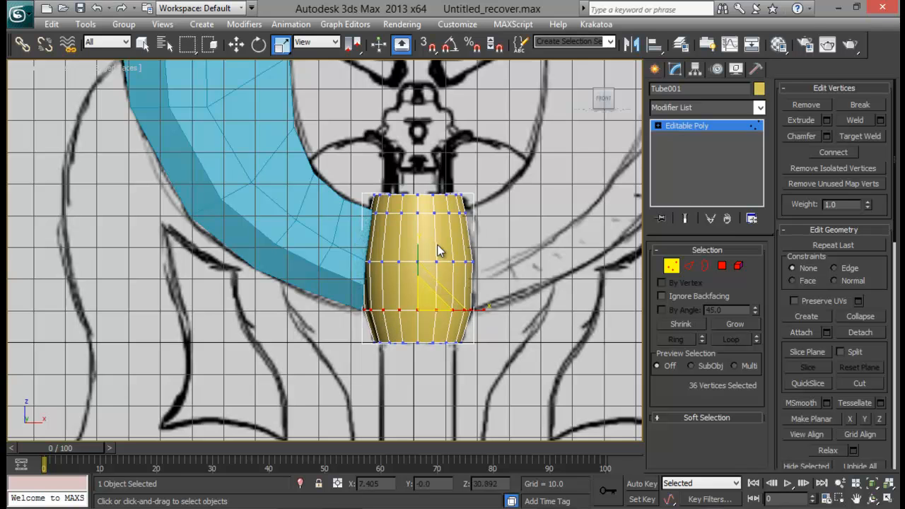
left_click(669, 267)
Move the barrel-shaped tube away from the blade's end along X to about 16.8 in the Perspective view.
middle_click_drag(398, 273, 404, 257)
key("alt+w")
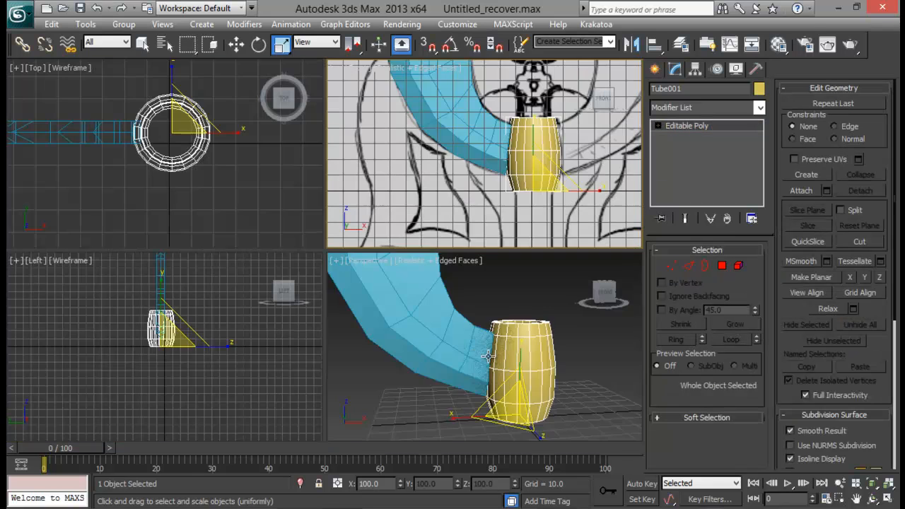
middle_click(482, 344)
key("alt+w")
middle_click_drag(482, 344, 694, 358, "alt")
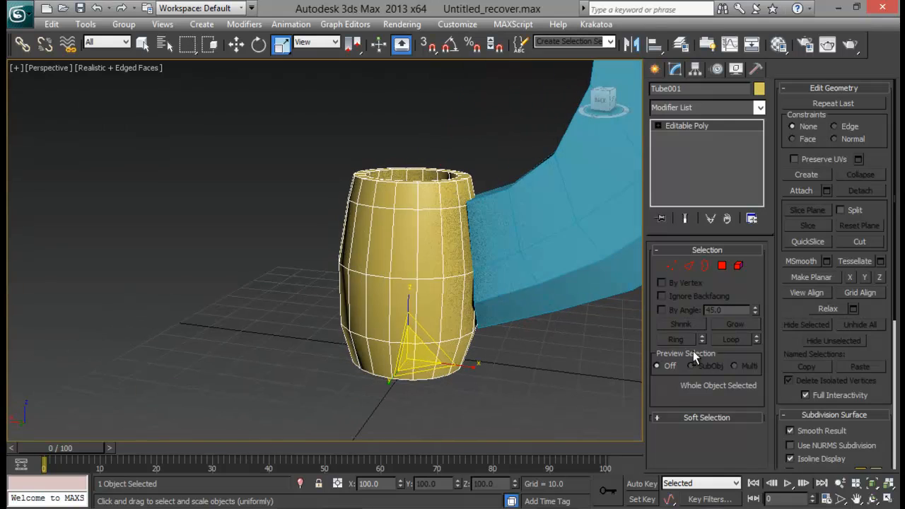
left_click(528, 221)
middle_click_drag(473, 221, 378, 220)
left_click(212, 245)
key("w")
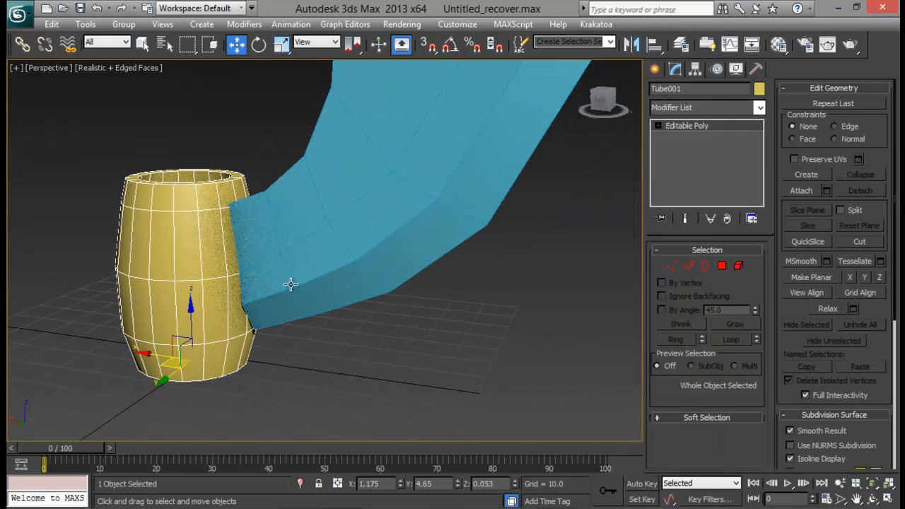
middle_click_drag(289, 284, 457, 297)
left_click_drag(317, 367, 249, 363)
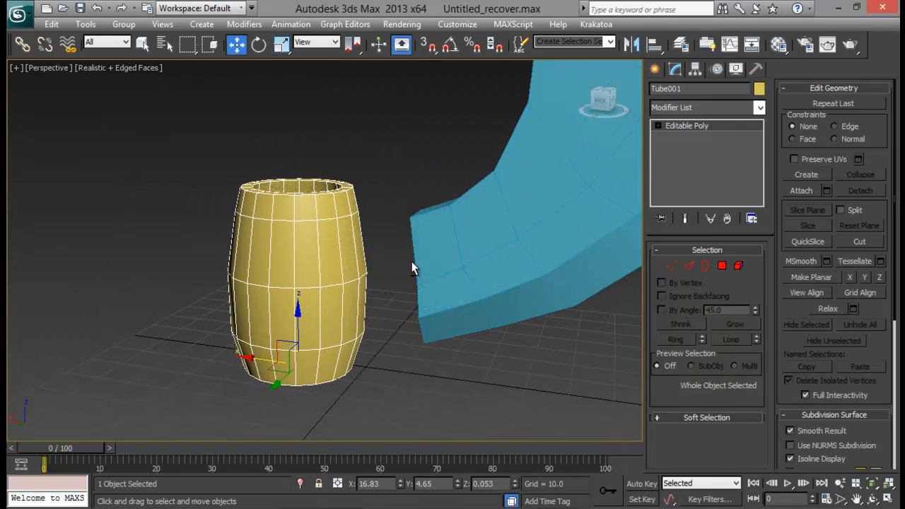
Connect the ring of short edges across the blade's thickness, starting from its end, with 1 segment.
middle_click_drag(412, 265, 374, 223, "alt")
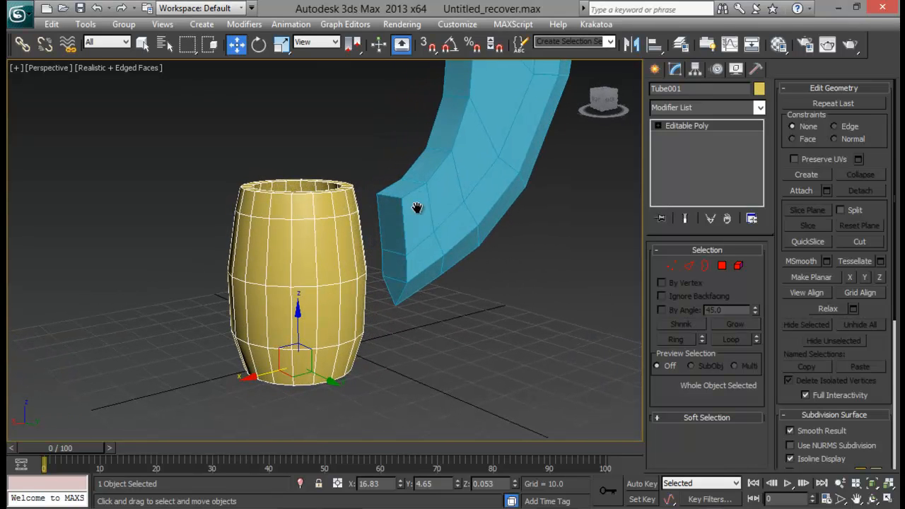
middle_click_drag(417, 207, 419, 297)
middle_click_drag(420, 297, 499, 275, "alt")
left_click(412, 276)
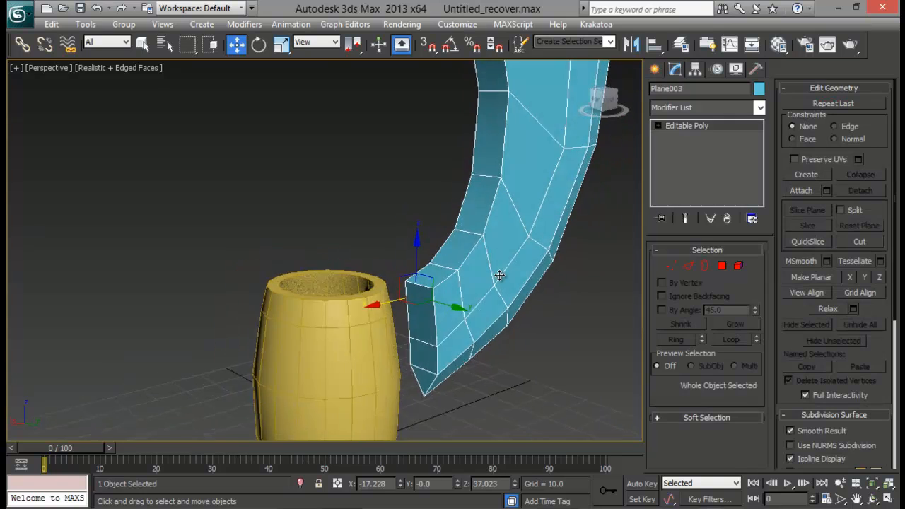
left_click(687, 265)
left_click(424, 285)
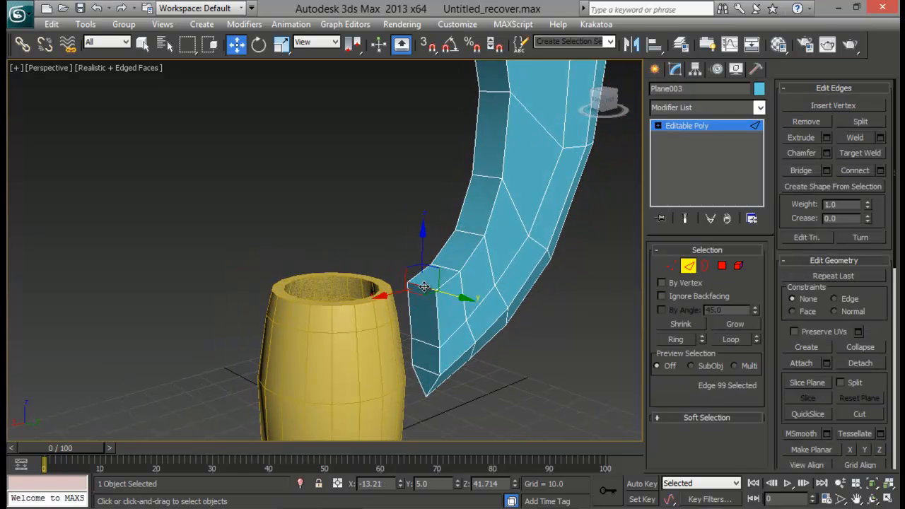
left_click(675, 339)
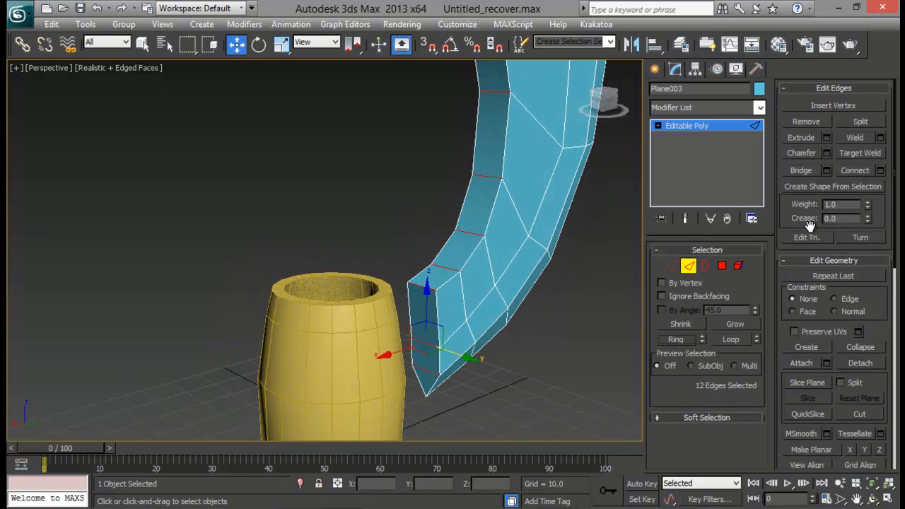
left_click(880, 170)
left_click_drag(431, 382, 423, 373)
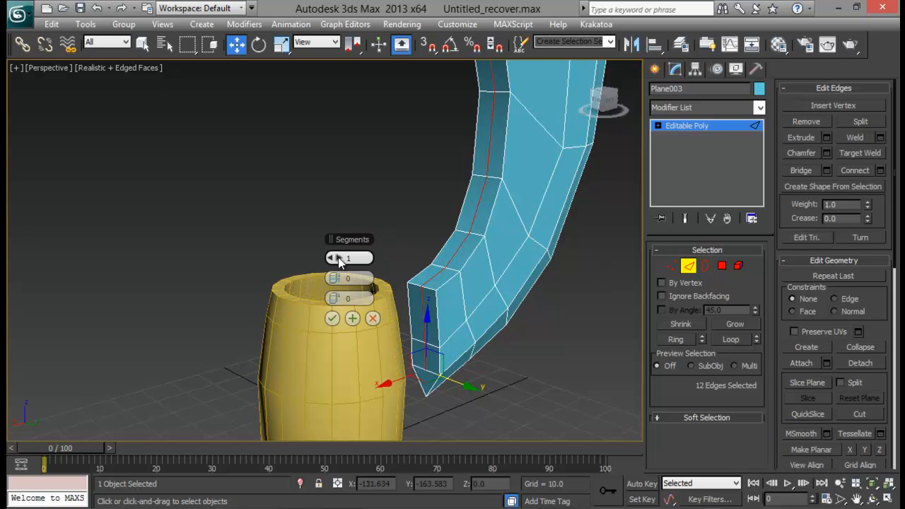
left_click(332, 318)
middle_click_drag(414, 356, 422, 324)
left_click(529, 376)
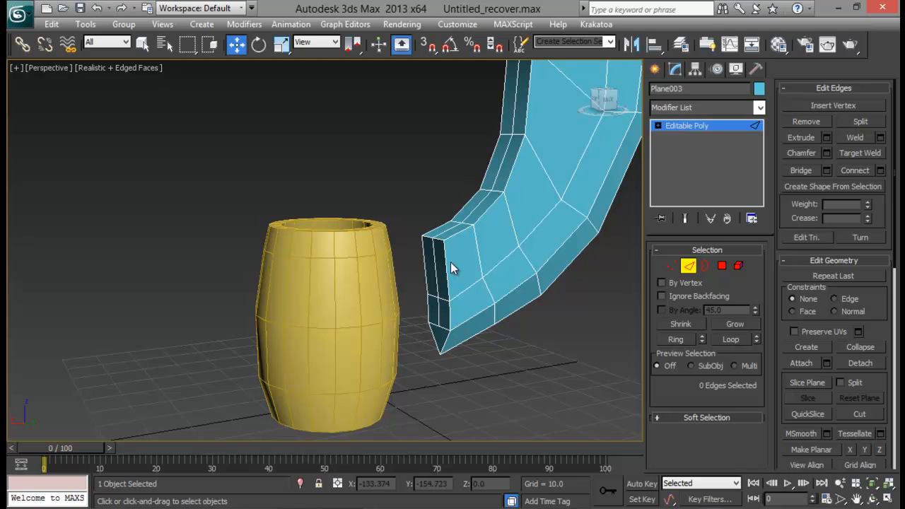
Delete the block of outer side polygons on the tube where the blade's end will join.
middle_click_drag(527, 330, 537, 276, "alt")
scroll(510, 294, "up", 3)
left_click(722, 266)
middle_click_drag(468, 258, 457, 269, "alt")
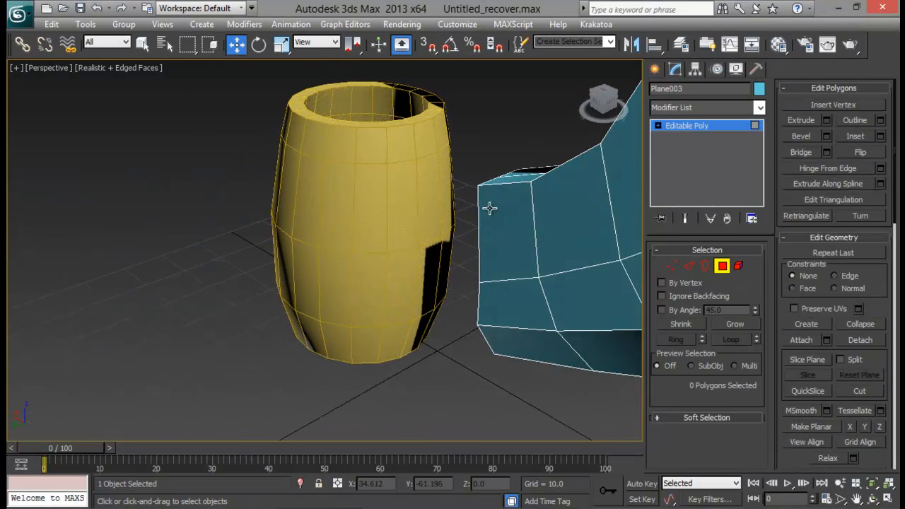
left_click(722, 264)
left_click(410, 176)
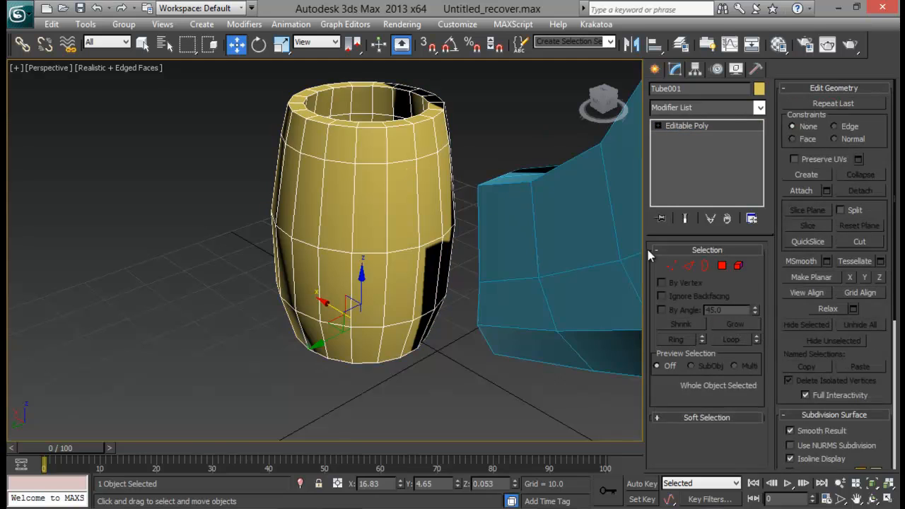
left_click(722, 266)
middle_click_drag(516, 232, 460, 280, "alt")
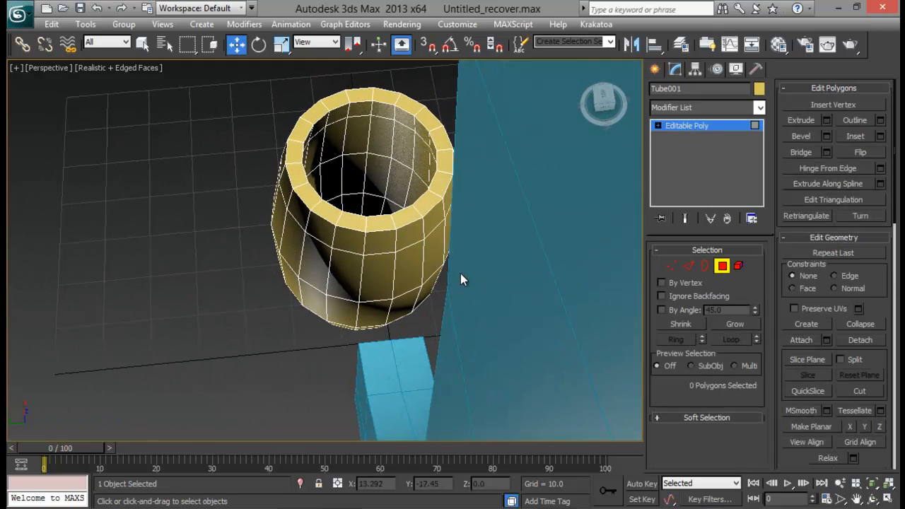
left_click(370, 291)
middle_click_drag(370, 291, 428, 238, "alt")
left_click(417, 276)
left_click(418, 192, "ctrl")
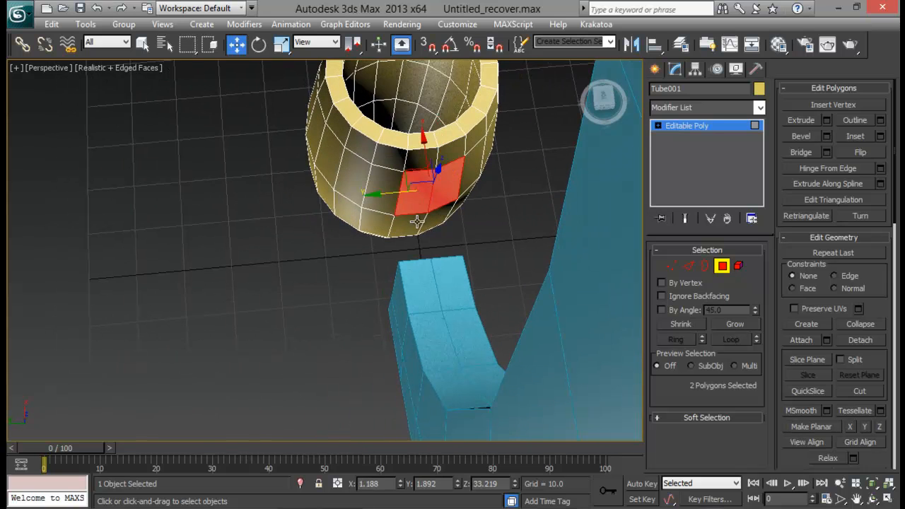
left_click(417, 222, "ctrl")
key("Delete")
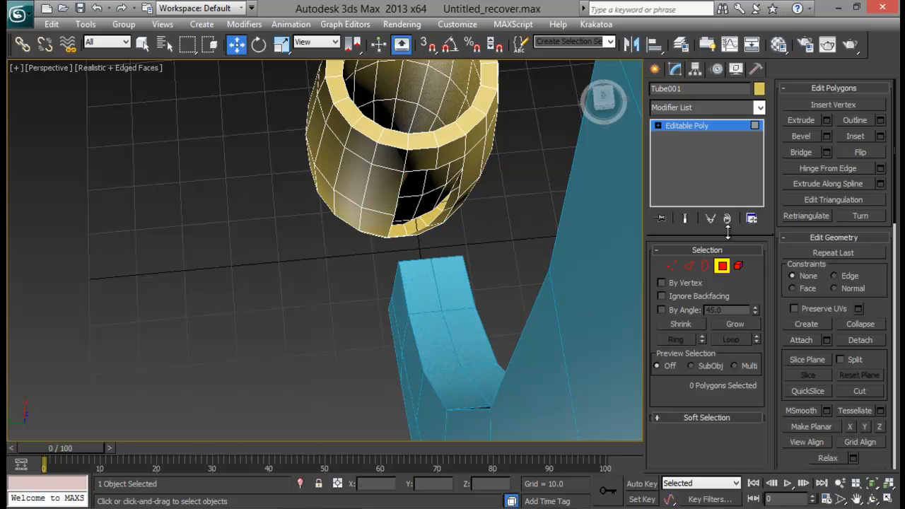
Examine the tube's opening and its alignment with the blade's end in the Perspective, Top and Front views.
left_click(672, 267)
middle_click_drag(510, 220, 561, 161, "alt")
left_click(422, 282)
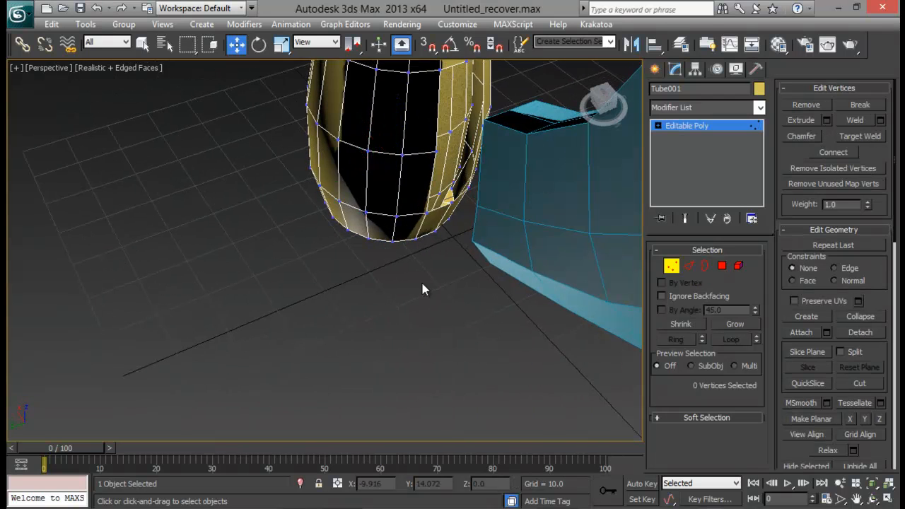
middle_click_drag(421, 282, 428, 260, "alt")
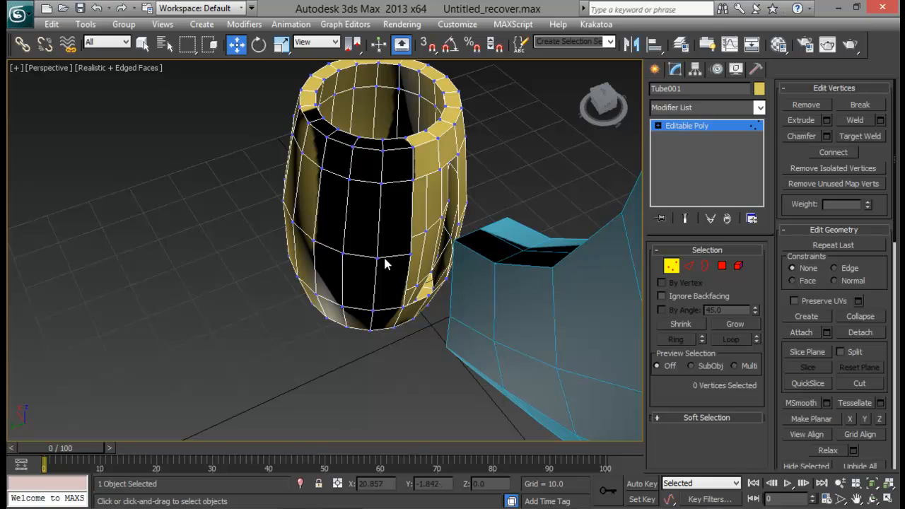
middle_click_drag(424, 297, 515, 245, "alt")
key("alt+w")
right_click(253, 128)
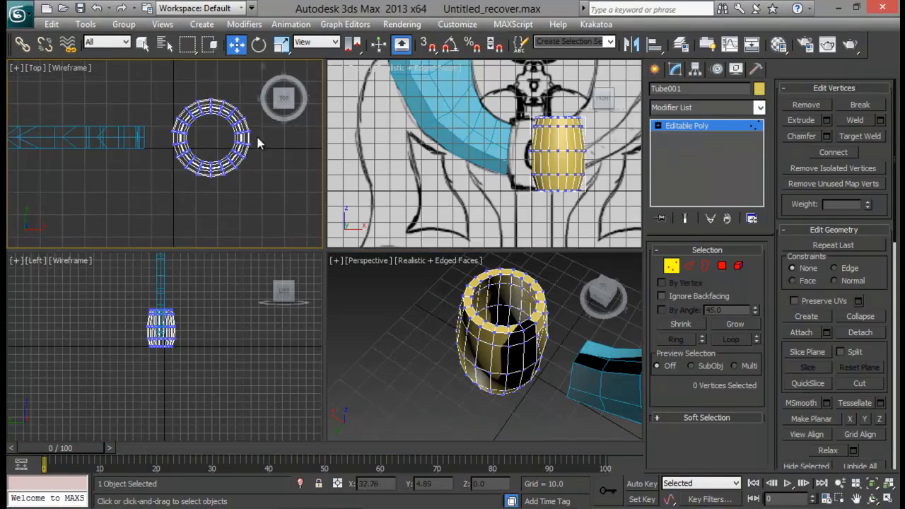
middle_click_drag(280, 165, 283, 171)
middle_click_drag(501, 323, 470, 339, "alt")
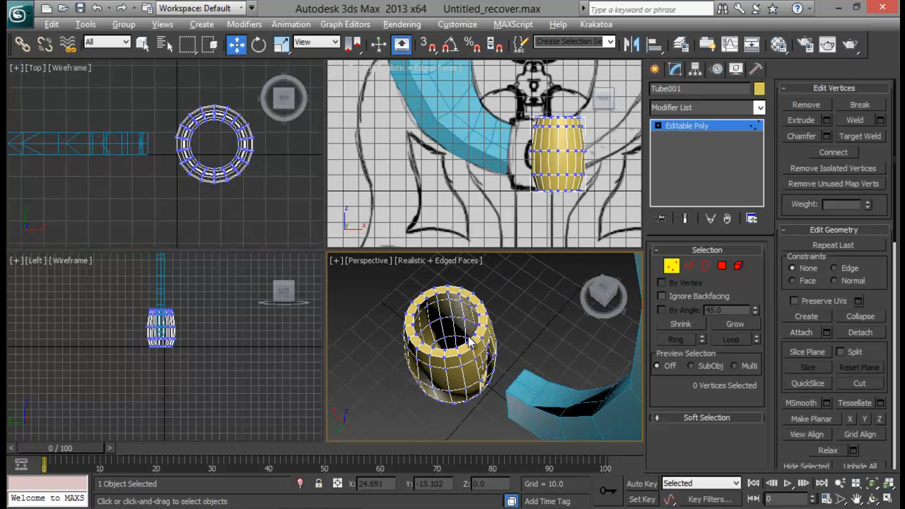
middle_click_drag(535, 150, 536, 138)
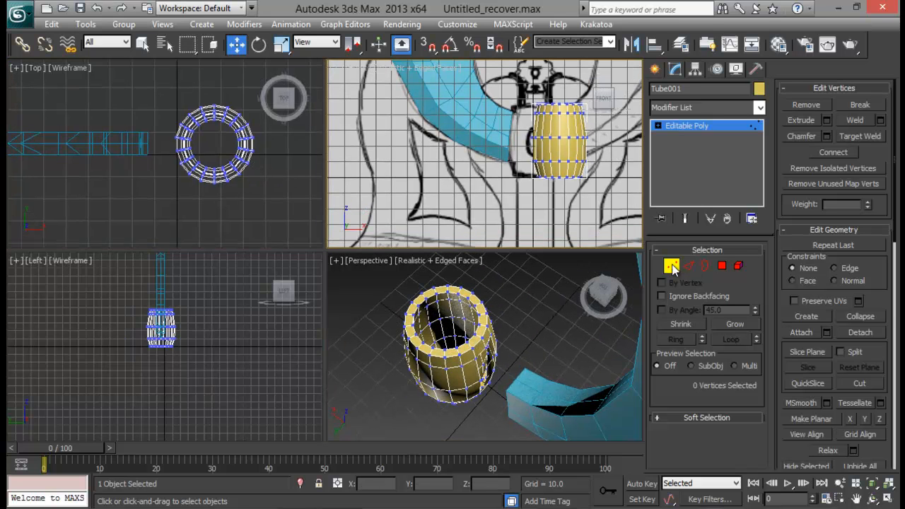
left_click(672, 267)
Delete the cap polygons on the blade's end facing the tube.
left_click(542, 400)
middle_click_drag(542, 400, 433, 329, "alt")
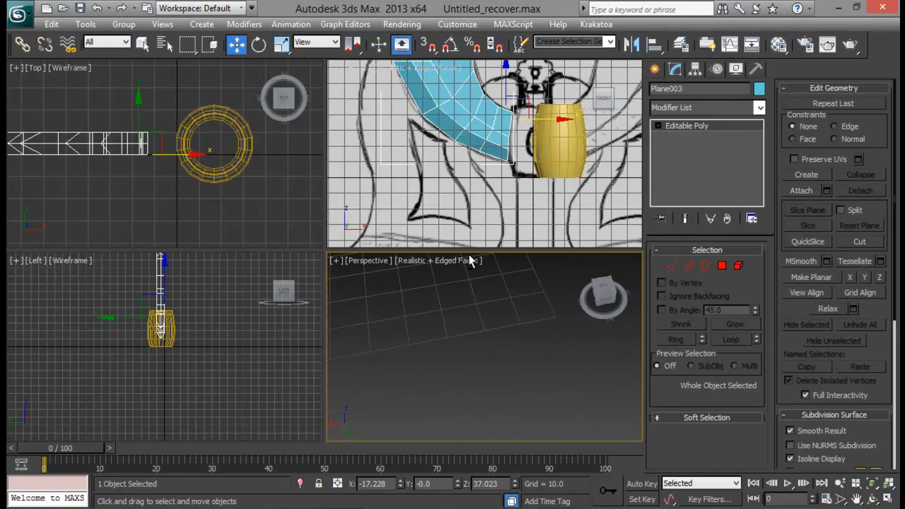
middle_click_drag(470, 262, 610, 290)
left_click(721, 266)
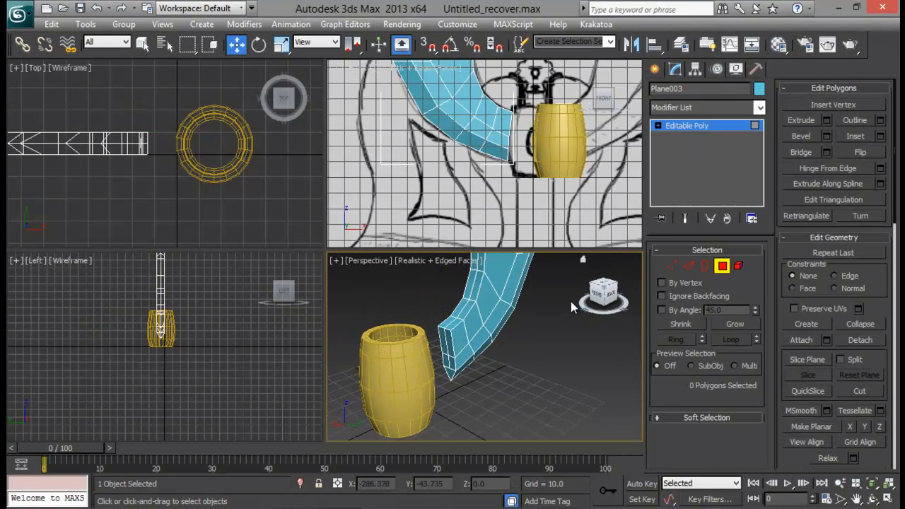
left_click(453, 346)
left_click(447, 353, "ctrl")
left_click(446, 359, "ctrl")
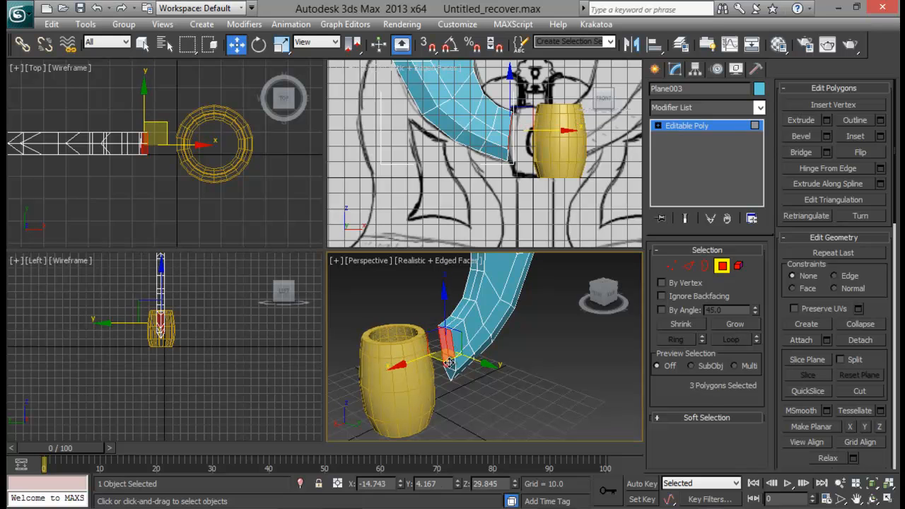
left_click(451, 370, "ctrl")
left_click(452, 363, "ctrl")
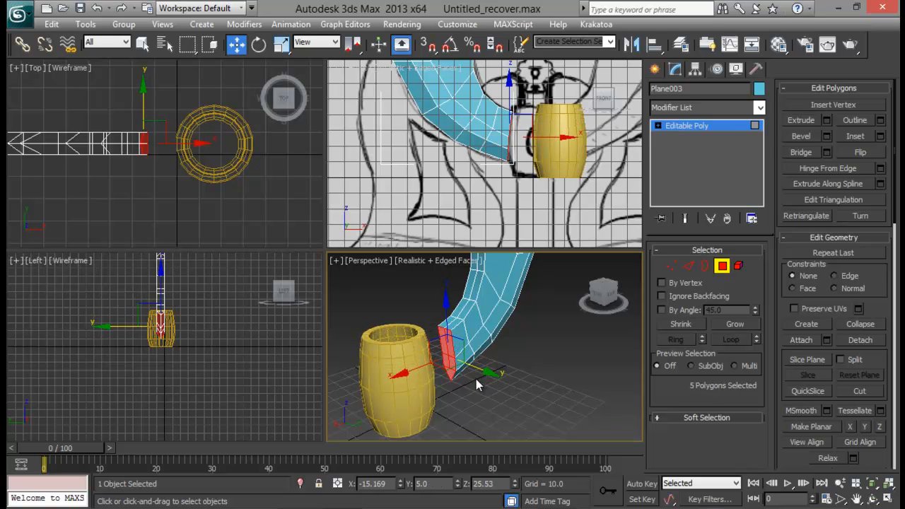
key("Delete")
Rotate the tube slightly about its Z axis to turn its opening toward the blade's end.
middle_click_drag(475, 379, 457, 366)
scroll(557, 359, "down", 3)
middle_click_drag(534, 313, 485, 303)
scroll(510, 355, "up", 5)
scroll(495, 311, "down", 5)
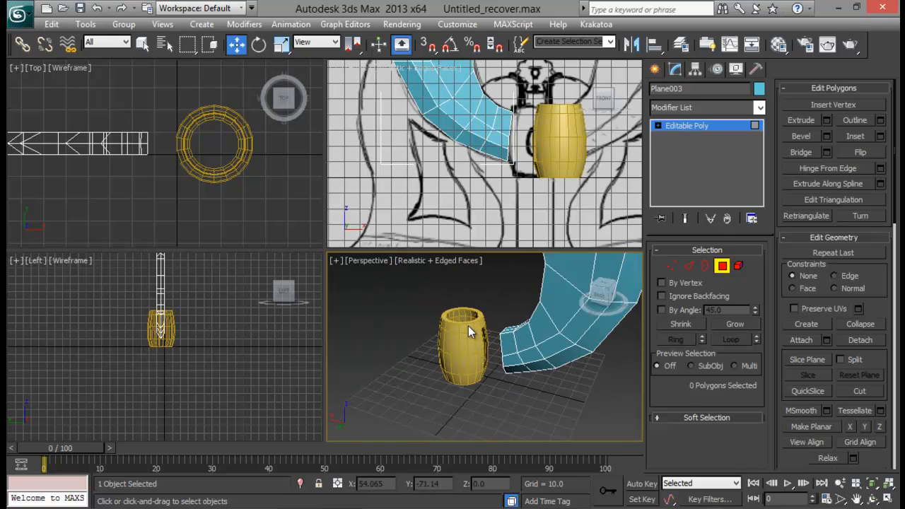
left_click(721, 265)
left_click(458, 354)
key("e")
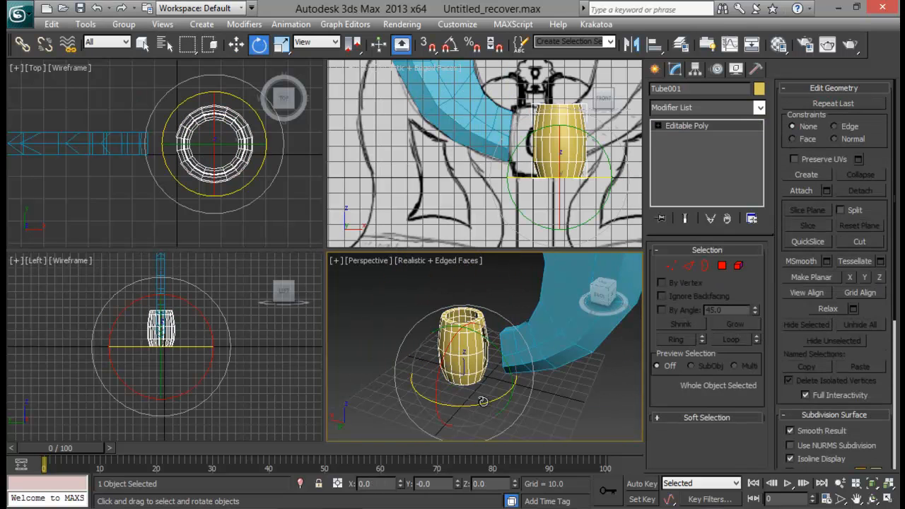
left_click_drag(485, 401, 474, 407)
key("w")
Move the tube up against the blade's open end, to about X 1.7 and Y 5.0.
middle_click_drag(223, 196, 287, 226)
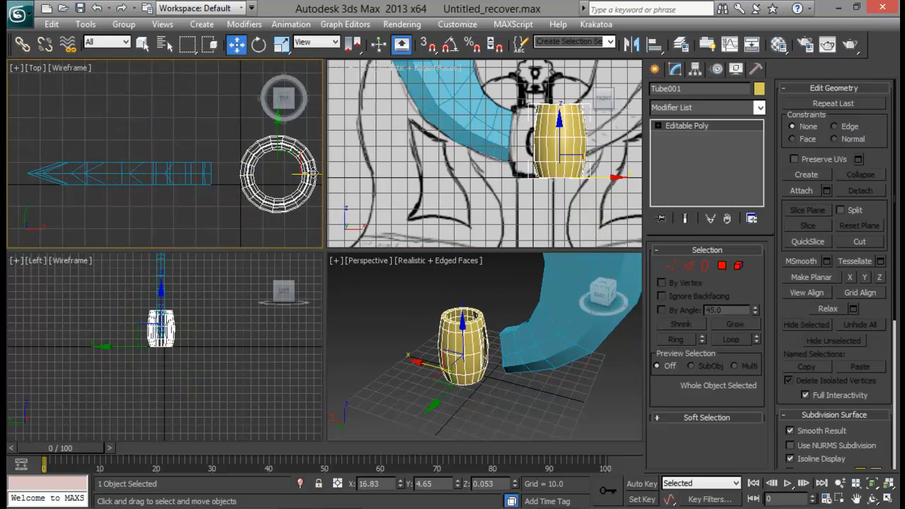
left_click_drag(311, 174, 284, 172)
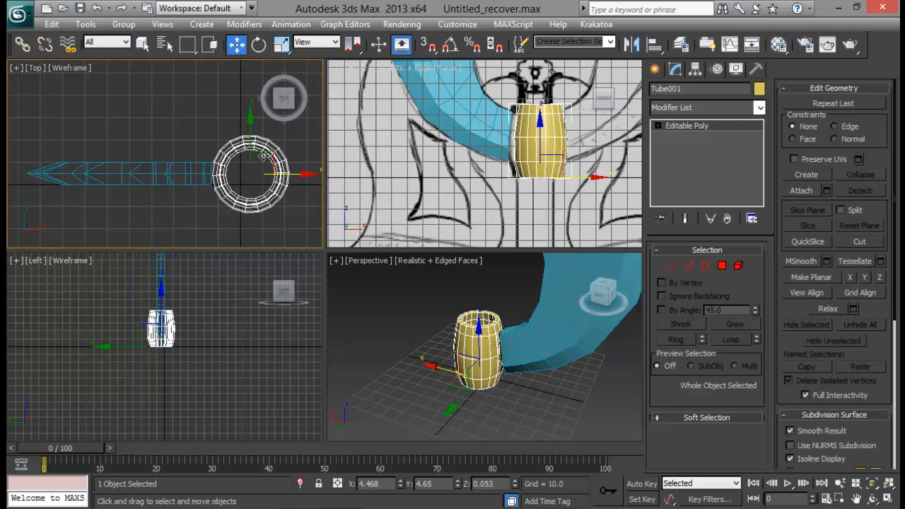
left_click_drag(251, 129, 249, 127)
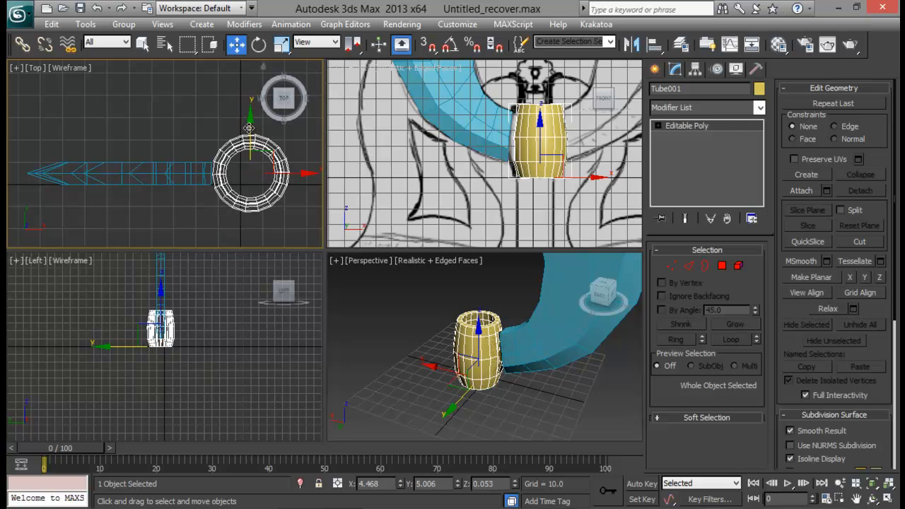
middle_click_drag(470, 315, 338, 285)
key("alt+w")
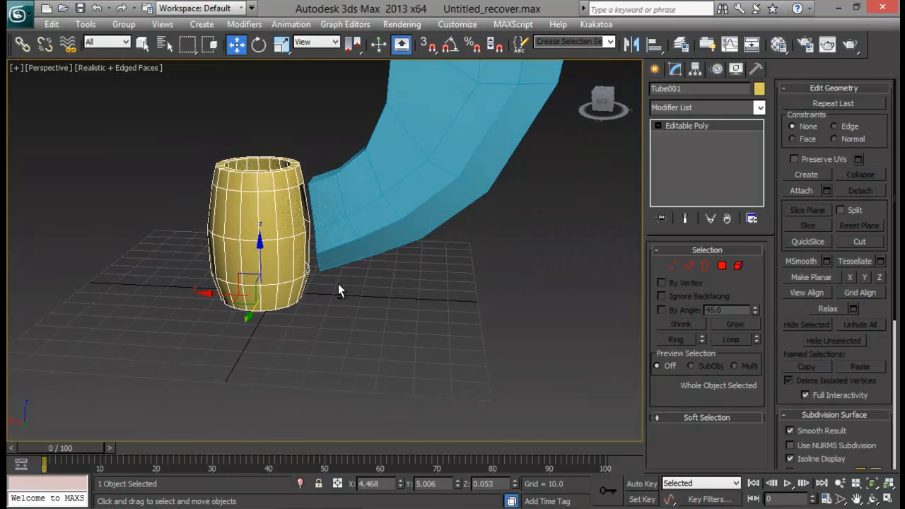
left_click_drag(216, 296, 225, 295)
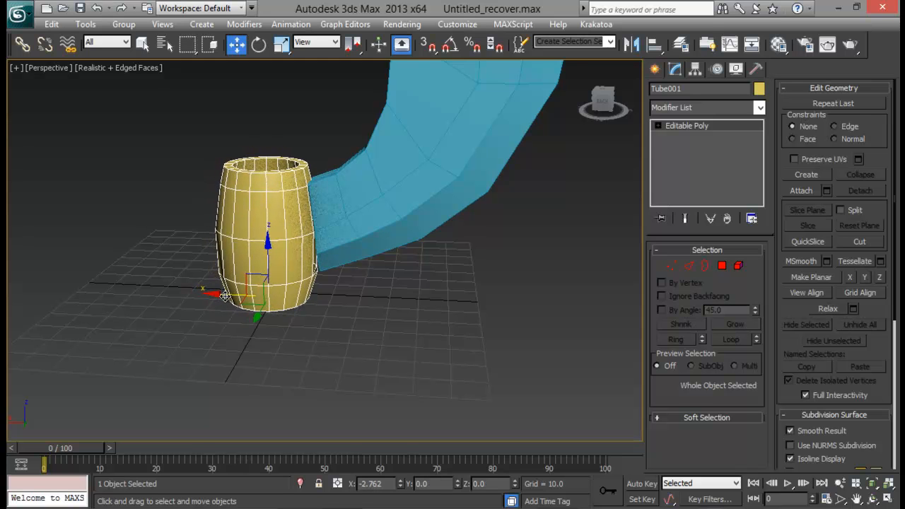
middle_click_drag(355, 252, 351, 281, "alt")
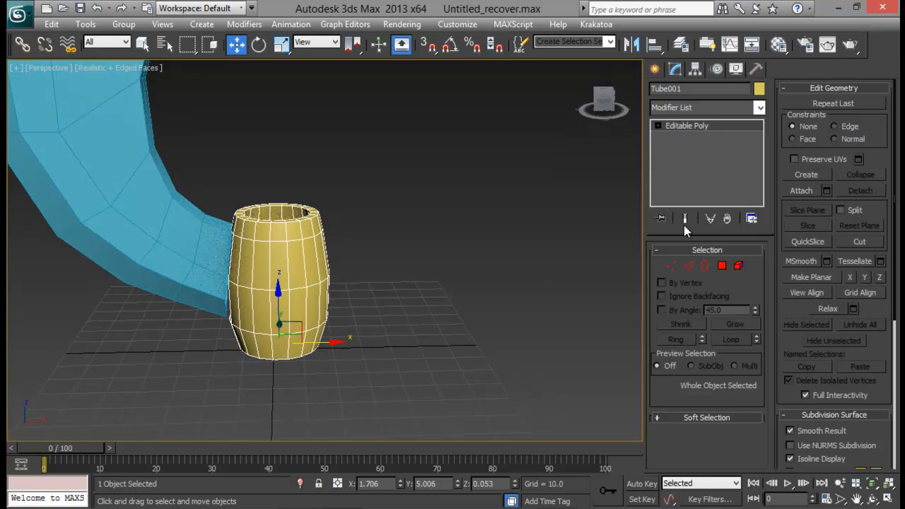
Attach the blade to the tube so both form one editable poly object.
left_click(800, 190)
left_click(193, 234)
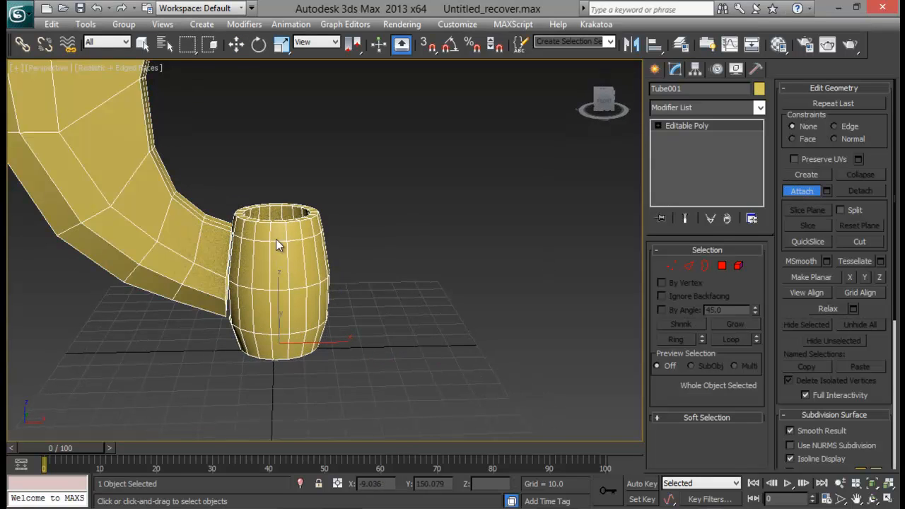
middle_click_drag(275, 238, 396, 254, "alt")
Target weld the lower corner vertex of the tube's opening to the lowest vertex of the blade's end.
key("1")
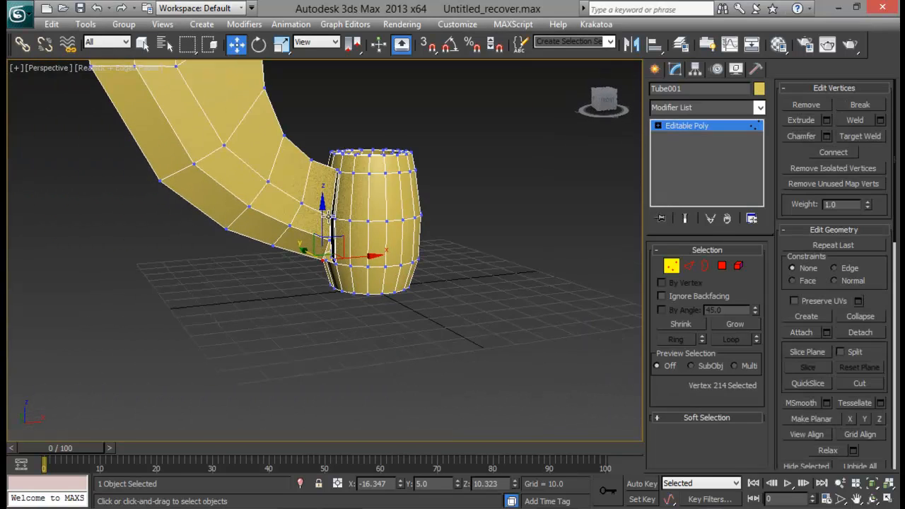
scroll(352, 230, "up", 8)
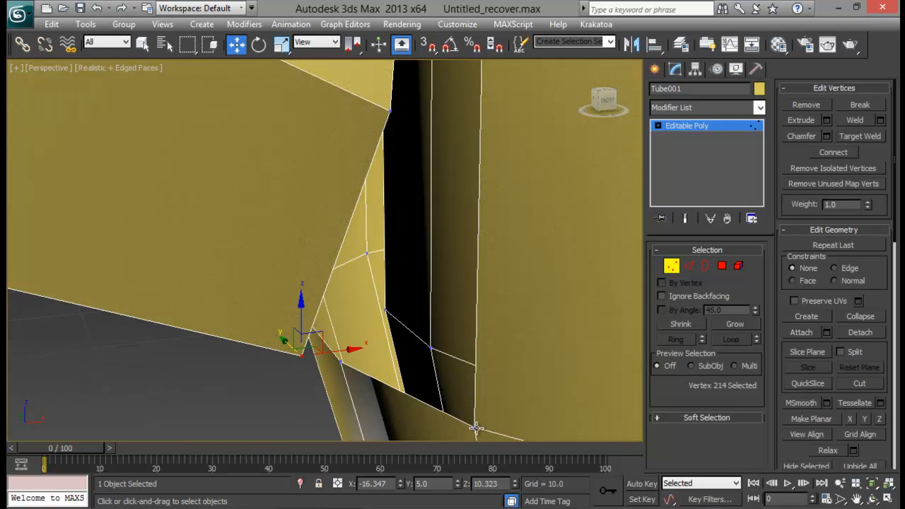
middle_click_drag(306, 366, 481, 332, "alt")
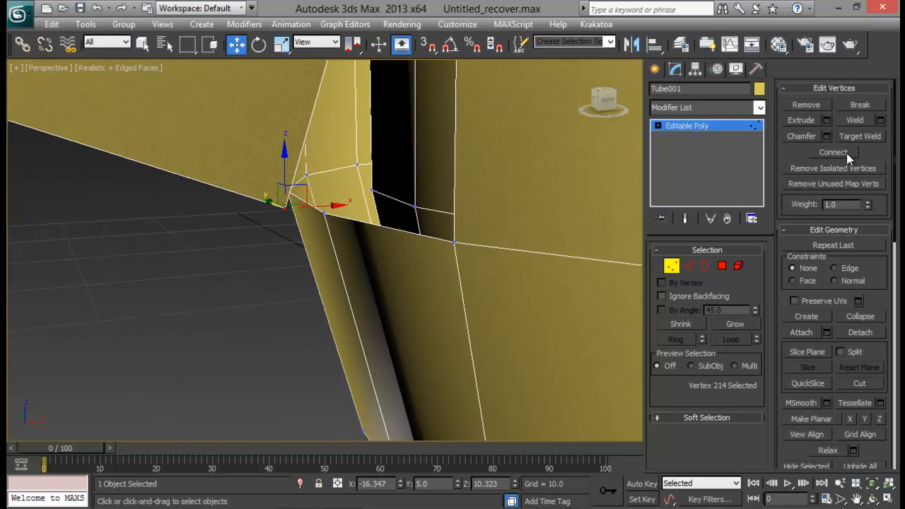
left_click(854, 136)
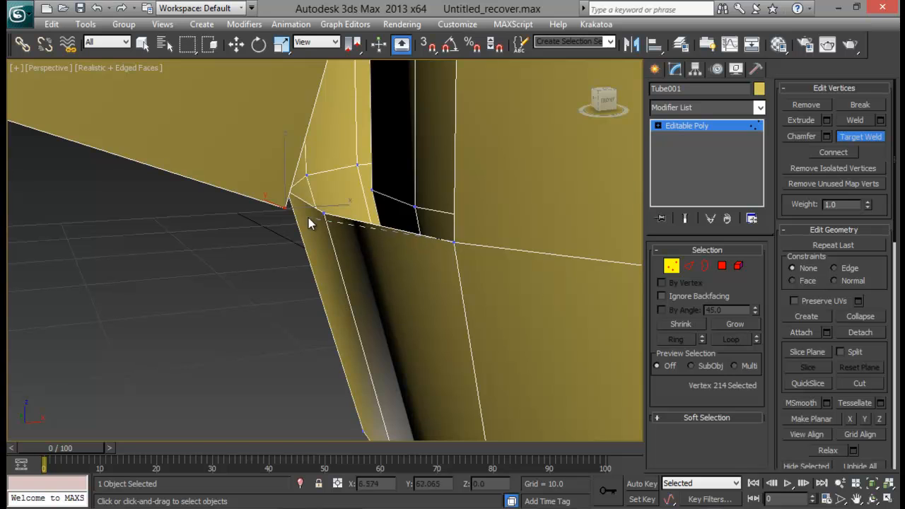
left_click(284, 207)
scroll(297, 223, "down", 10)
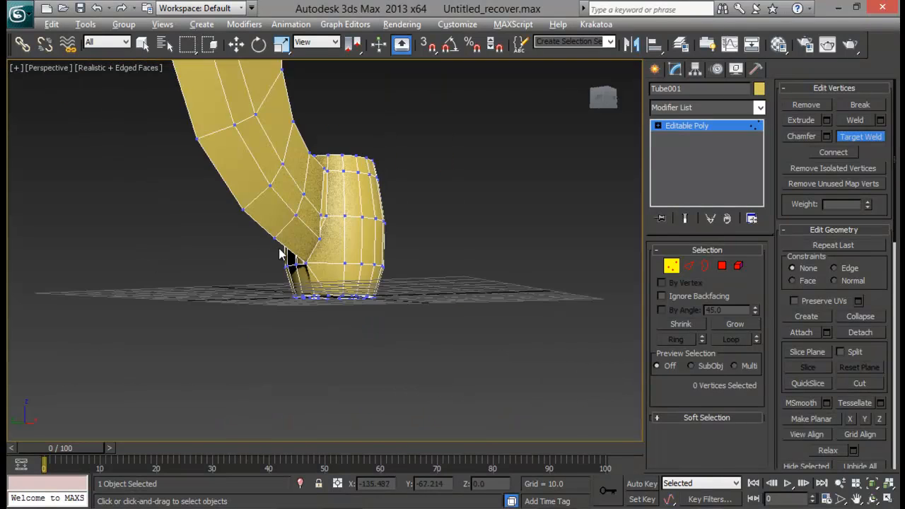
middle_click_drag(279, 249, 320, 245, "alt")
scroll(321, 246, "up", 5)
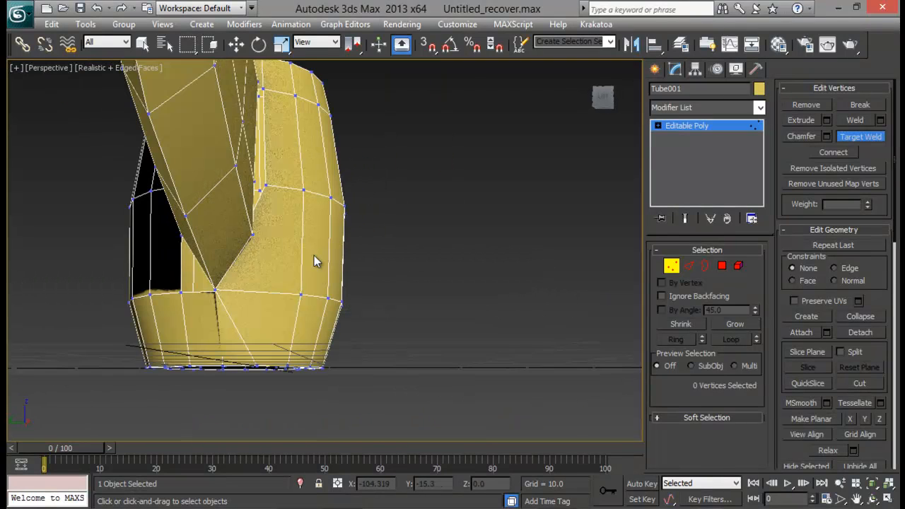
Undo the last weld, then target weld the tube opening's lower corner to the blade end's side vertex and the adjacent rim vertex to its lowest vertex.
key("ctrl+z")
left_click(252, 236)
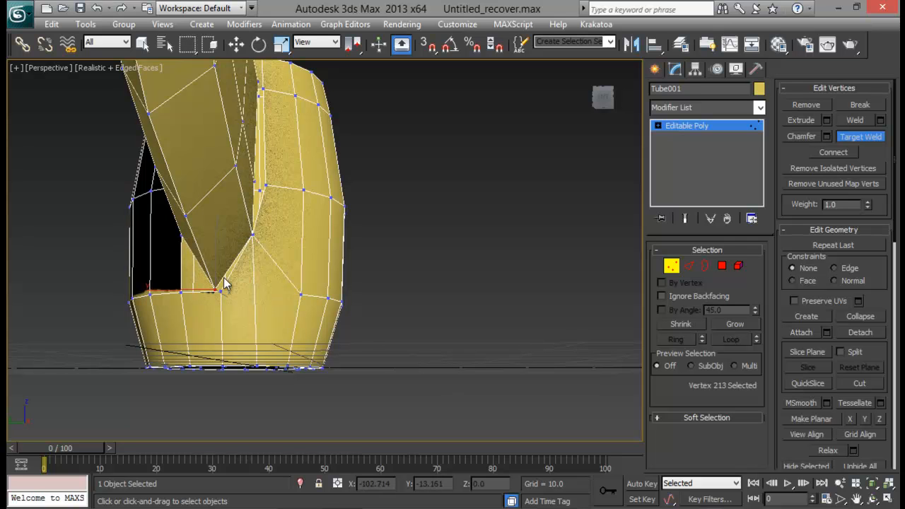
left_click(217, 290)
Target weld the upper corner vertex of the tube's opening to the blade end's upper vertex on the back side.
middle_click_drag(213, 289, 157, 311, "alt")
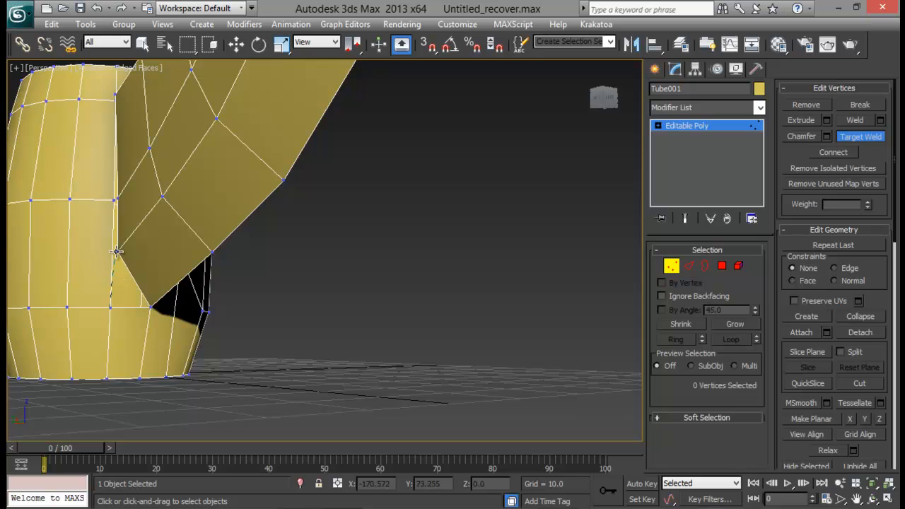
middle_click_drag(117, 251, 168, 279, "alt")
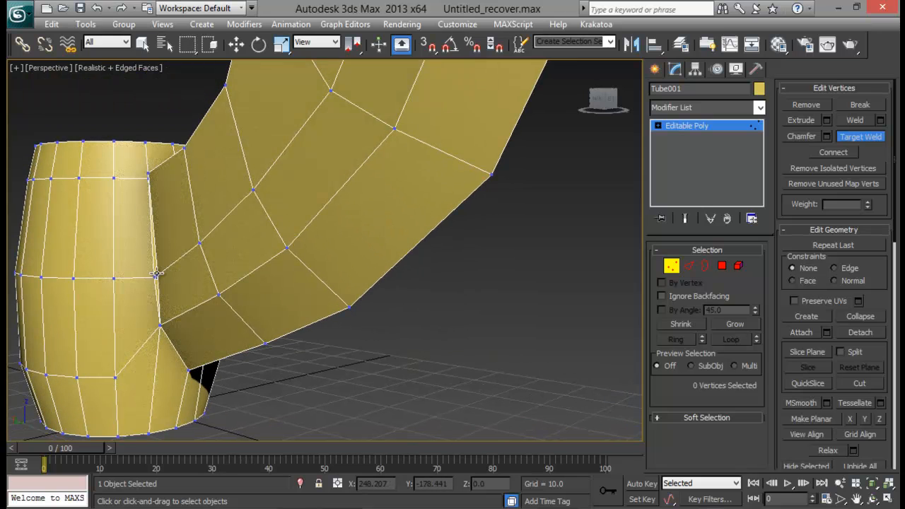
middle_click_drag(176, 212, 251, 243, "alt")
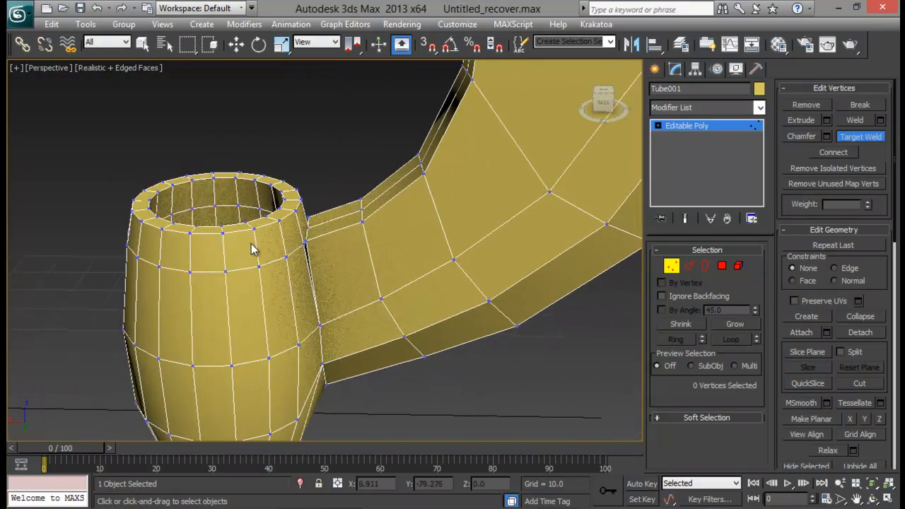
scroll(251, 244, "up", 5)
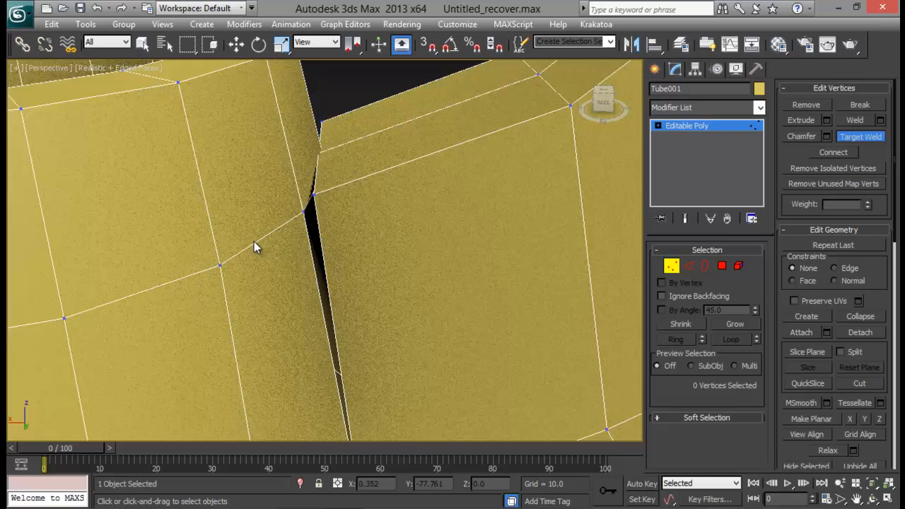
left_click(313, 193)
Target weld the upper corner vertex of the tube's opening to the blade end's upper vertex on the front side.
scroll(326, 183, "down", 4)
middle_click_drag(326, 183, 338, 232, "alt")
scroll(249, 245, "down", 4)
middle_click_drag(538, 257, 396, 242, "alt")
scroll(383, 250, "up", 5)
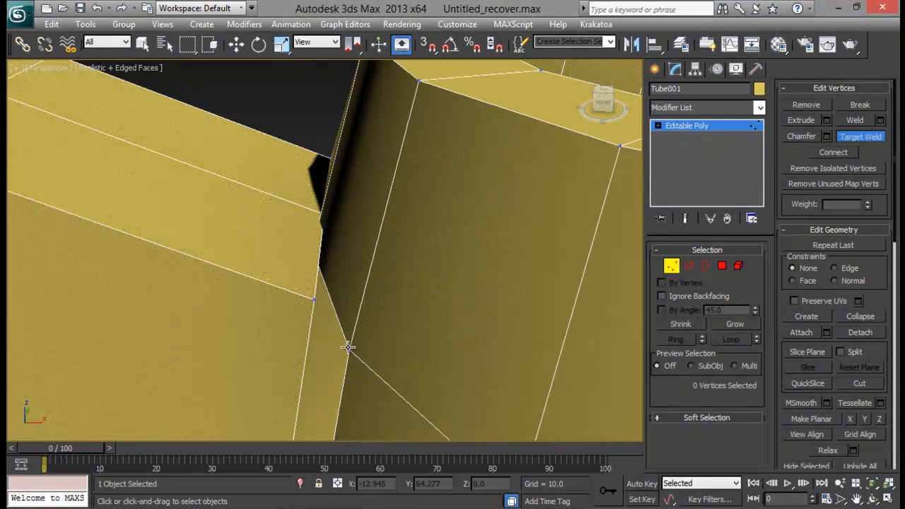
left_click(312, 298)
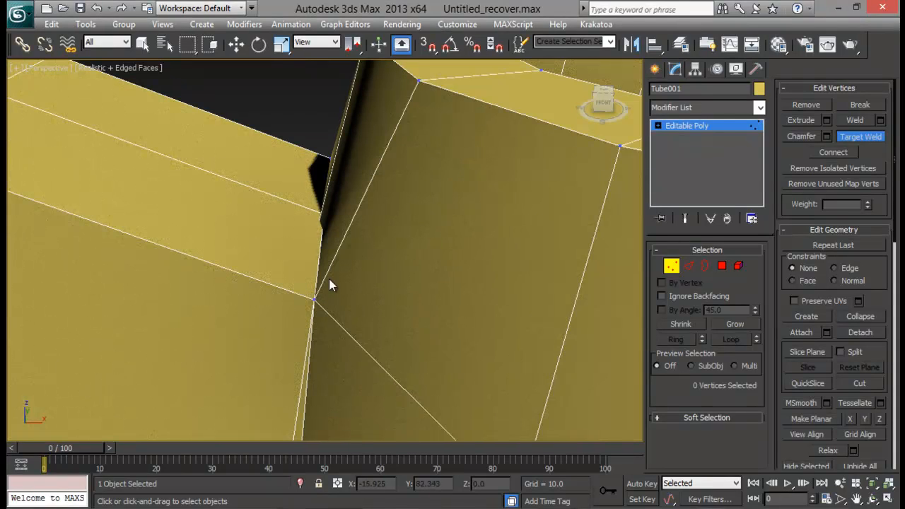
In wireframe, target weld the stray vertex of the tube's opening to the blade's middle top-edge vertex, then return to shaded object level.
key("F3")
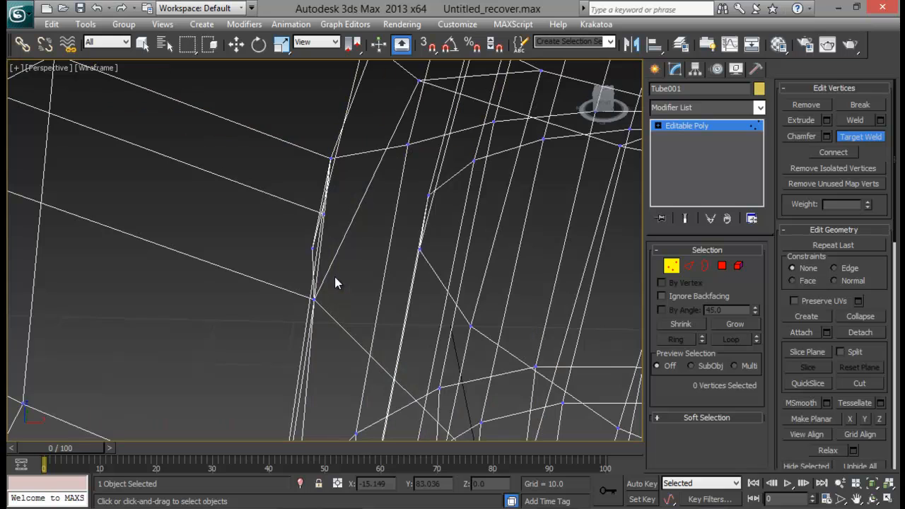
left_click(322, 215)
left_click(673, 267)
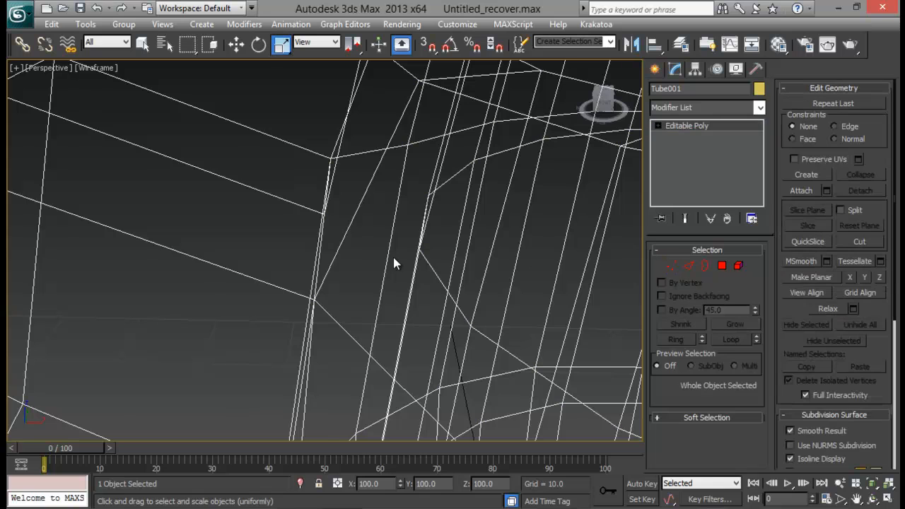
key("F3")
middle_click_drag(384, 242, 380, 250, "alt")
scroll(361, 230, "down", 5)
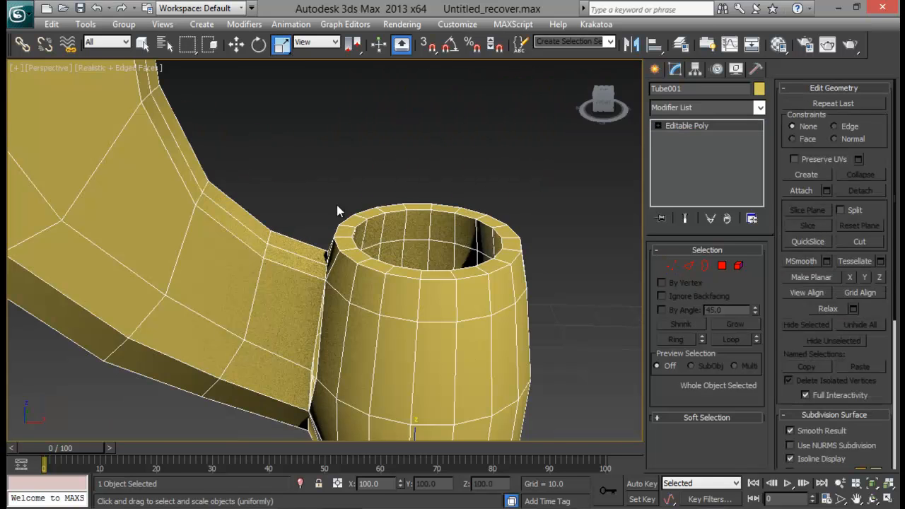
right_click(322, 181)
left_click(357, 274)
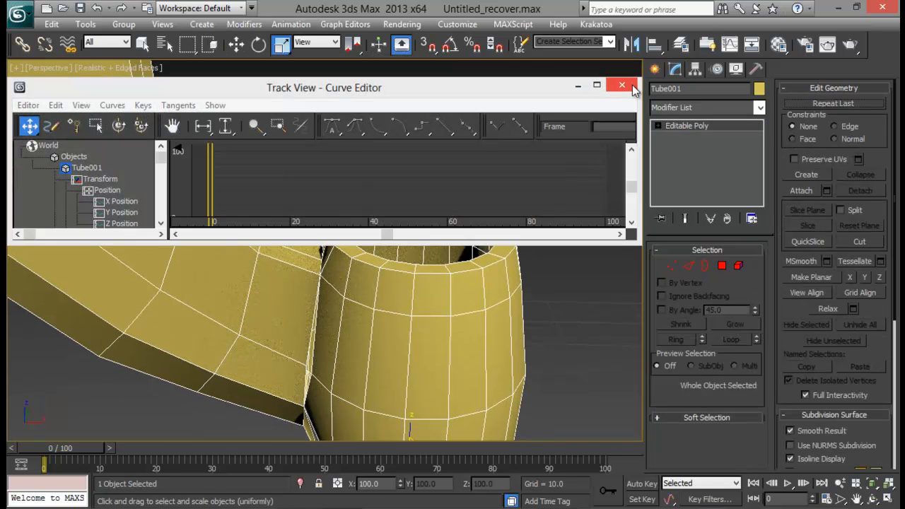
left_click(631, 83)
Target weld the tube's mid-height vertex beside the joint to the neighbouring vertex of the blade's end.
middle_click_drag(352, 288, 383, 233, "alt")
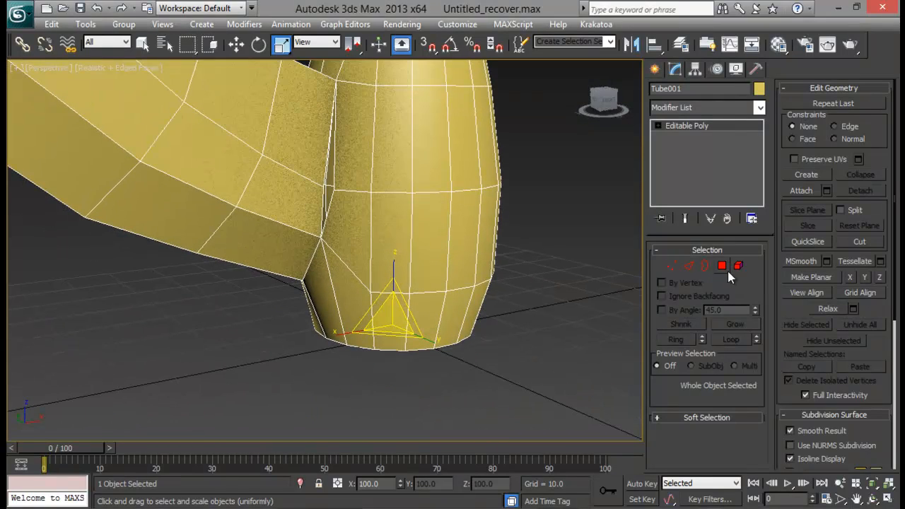
left_click(674, 266)
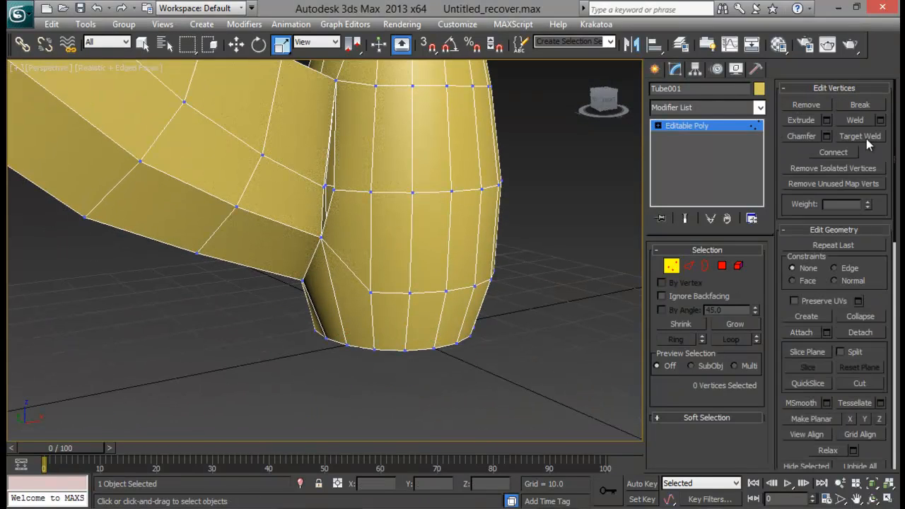
left_click(861, 136)
left_click(333, 191)
left_click(324, 187)
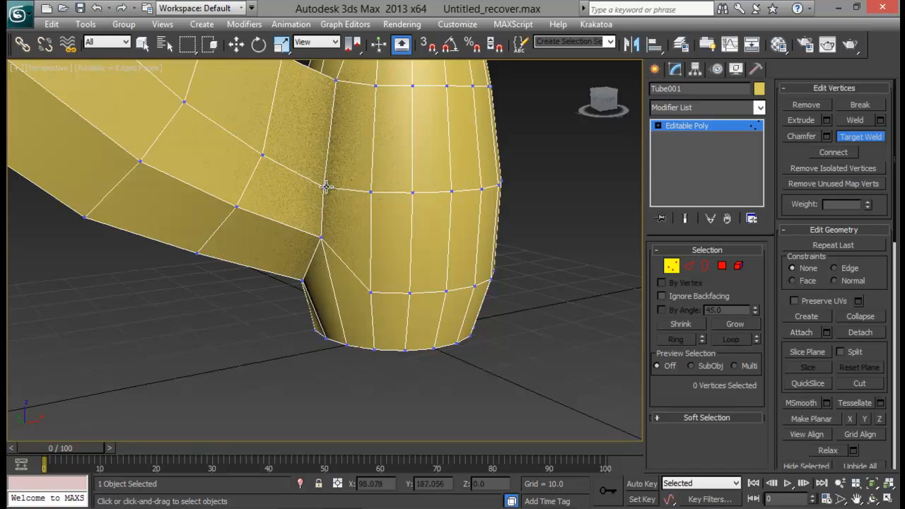
Examine the welded joint between the blade and the tube from several sides for remaining gaps.
middle_click_drag(323, 186, 513, 234, "alt")
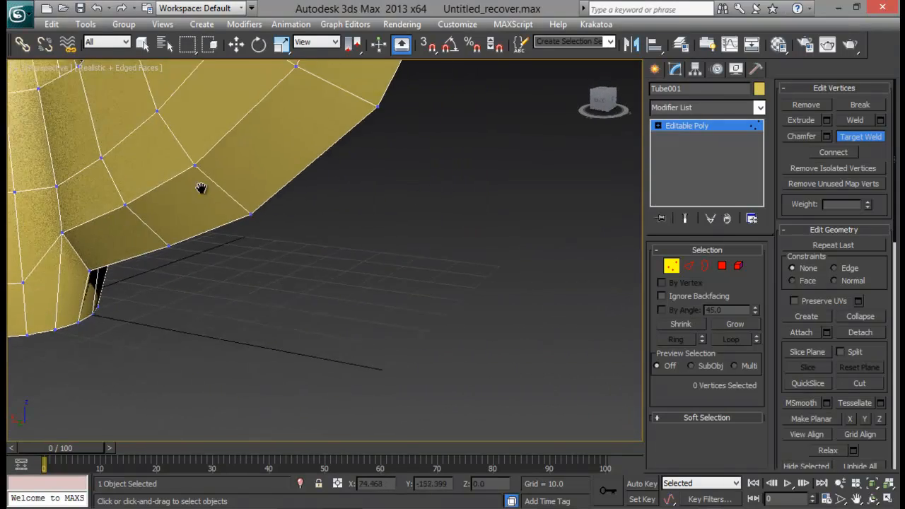
scroll(247, 279, "down", 5)
scroll(332, 288, "up", 8)
scroll(332, 282, "down", 6)
middle_click_drag(337, 287, 376, 257, "alt")
scroll(375, 256, "up", 6)
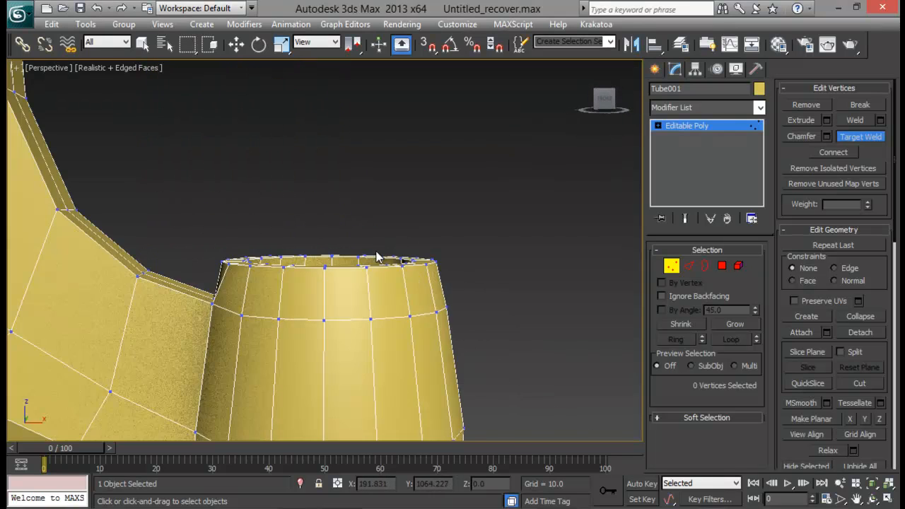
middle_click_drag(377, 195, 382, 217)
scroll(385, 241, "down", 4)
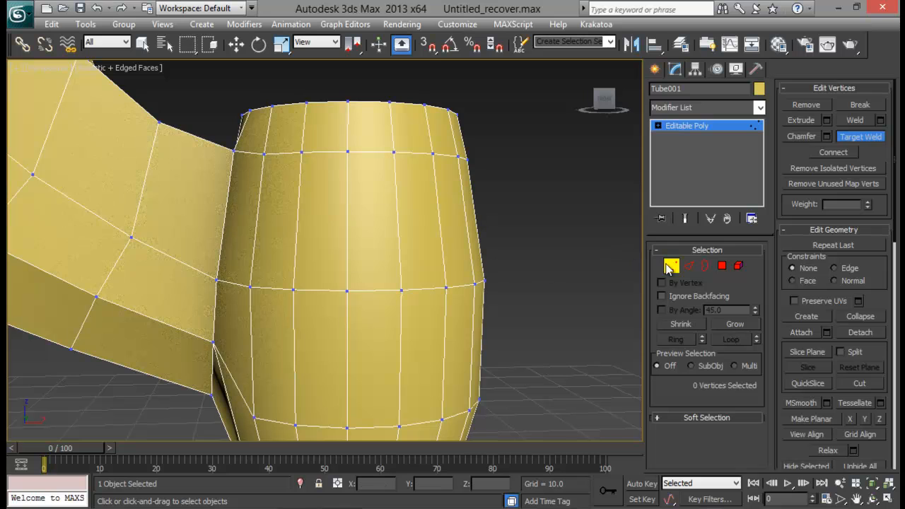
In the Front view, delete the six central outer-wall polygons of the tube, three across in the two middle rows.
left_click(671, 266)
key("alt+w")
middle_click_drag(483, 164, 341, 164)
key("alt+w")
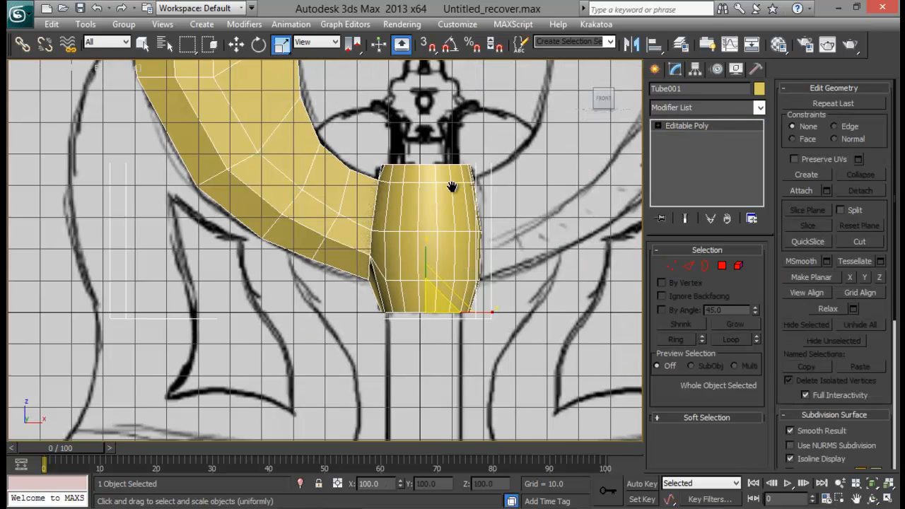
middle_click_drag(445, 202, 407, 183)
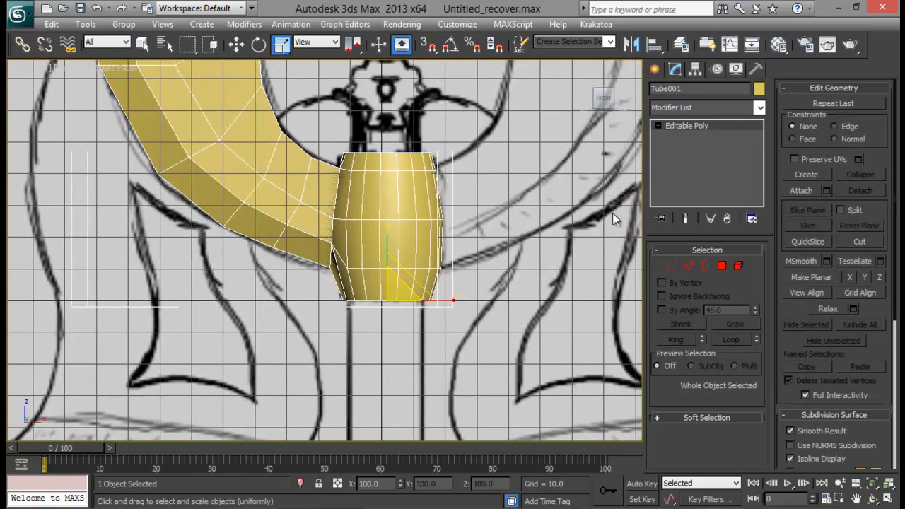
left_click(722, 265)
left_click(371, 195)
left_click(389, 195, "ctrl")
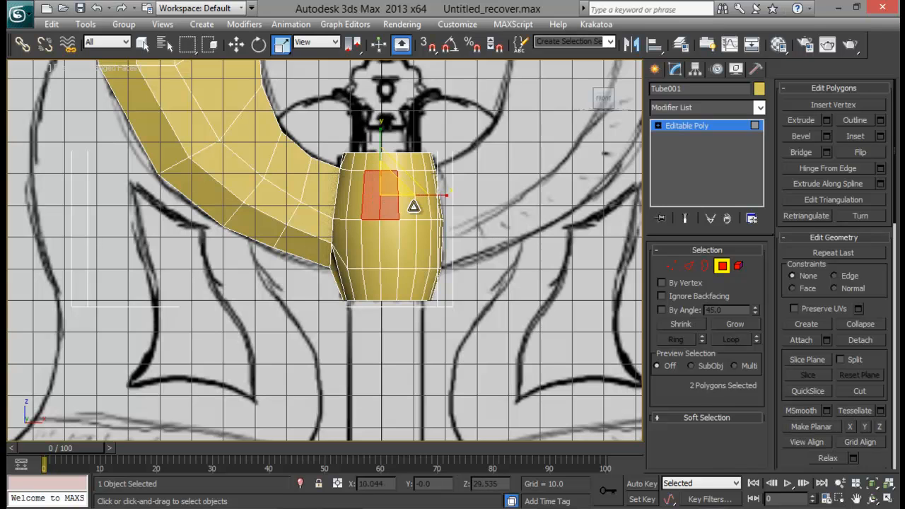
left_click(406, 195, "ctrl")
left_click(406, 244, "ctrl")
left_click(389, 244, "ctrl")
left_click(370, 235, "ctrl")
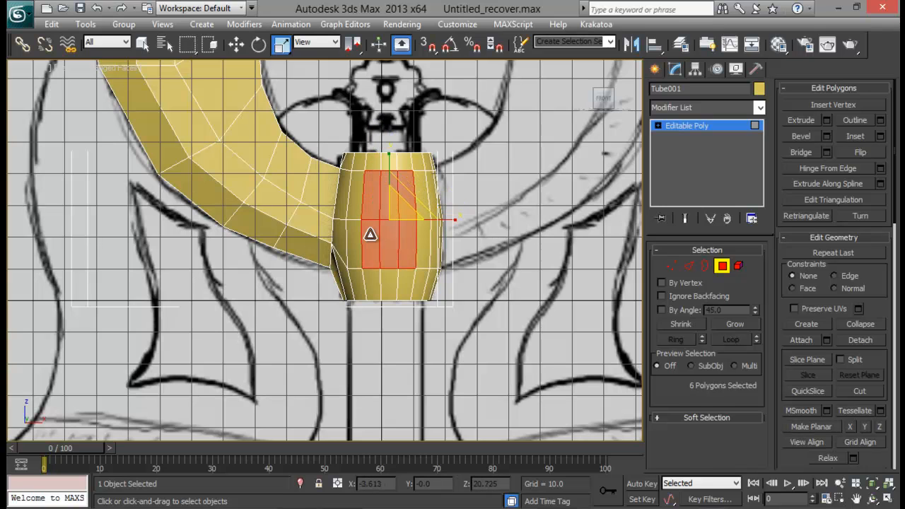
key("ctrl+d")
Delete the six matching inner-wall polygons behind the new hole in the tube's front.
left_click(374, 204)
left_click(388, 205, "ctrl")
left_click(403, 206, "ctrl")
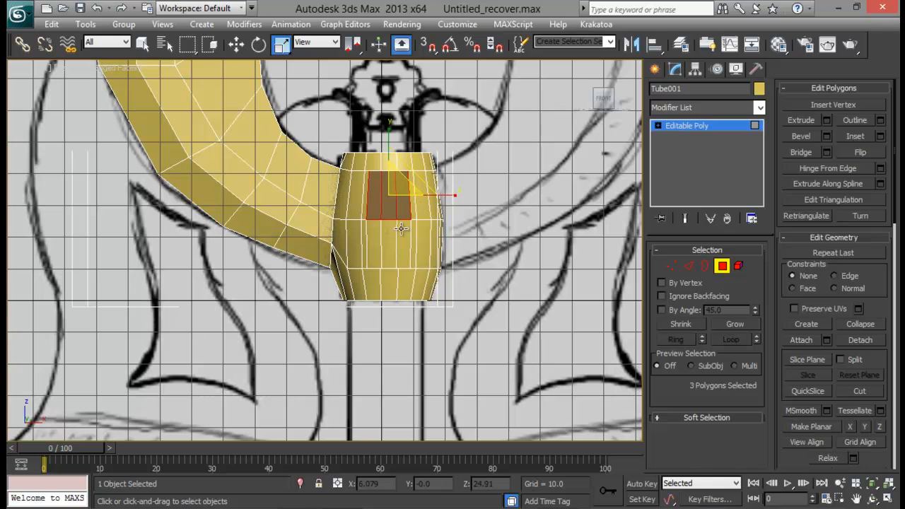
left_click(401, 228, "ctrl")
left_click(390, 233, "ctrl")
left_click(373, 232, "ctrl")
key("Delete")
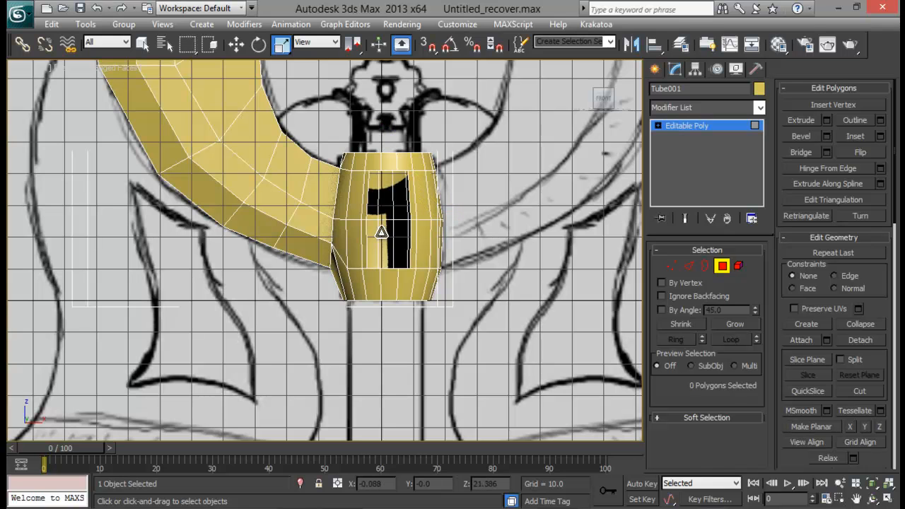
Bridge the inner and outer borders of the front hole to close the tube wall's thickness around it.
middle_click_drag(386, 227, 385, 234)
key("alt+w")
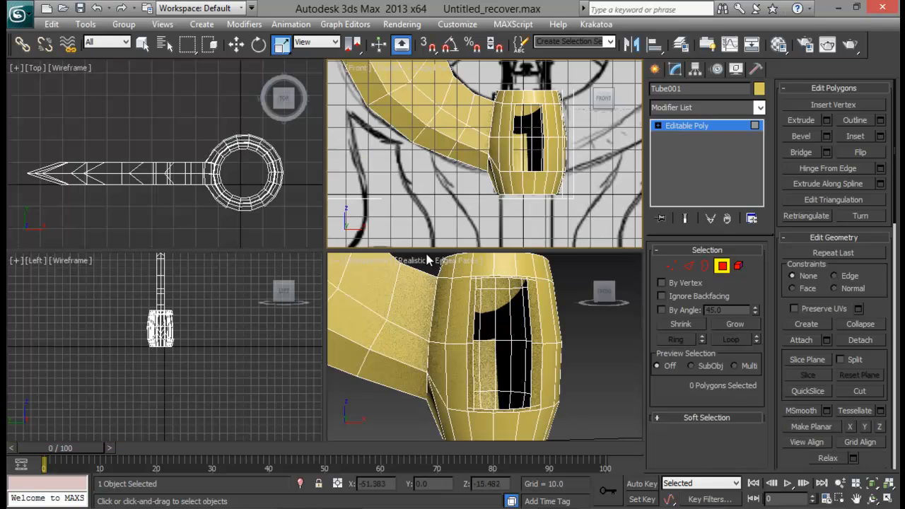
right_click(433, 347)
key("alt+w")
middle_click_drag(426, 344, 333, 314, "alt")
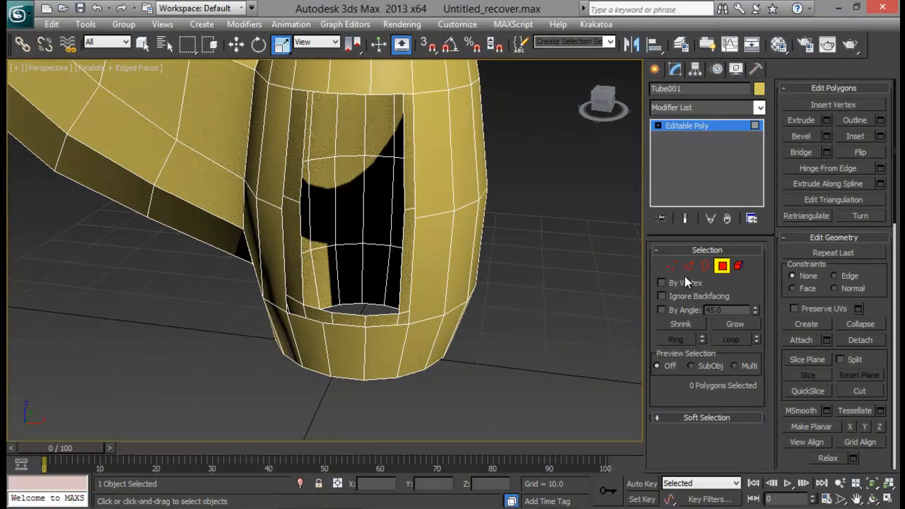
left_click(688, 266)
left_click(704, 266)
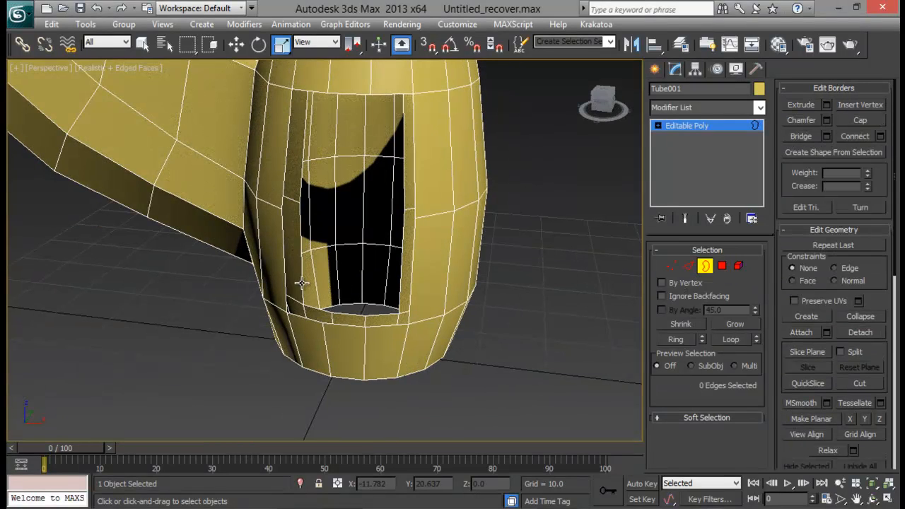
left_click(299, 266)
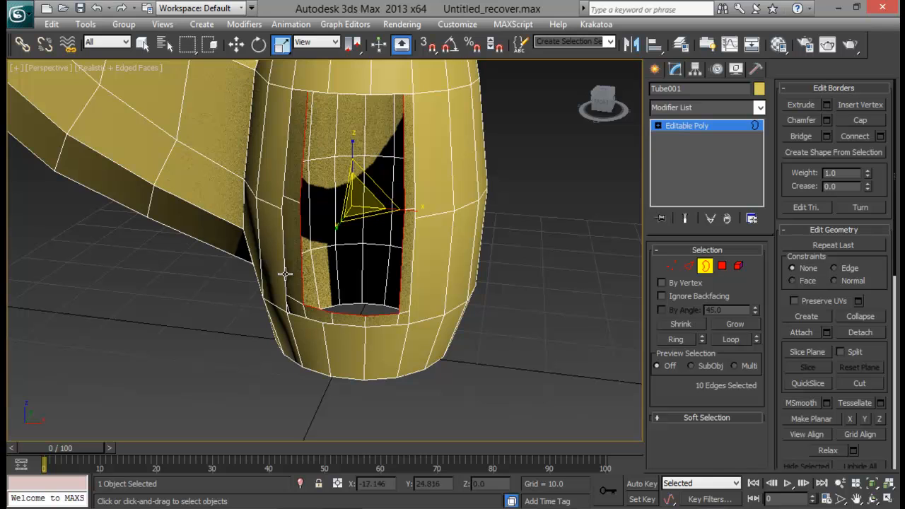
left_click(808, 139)
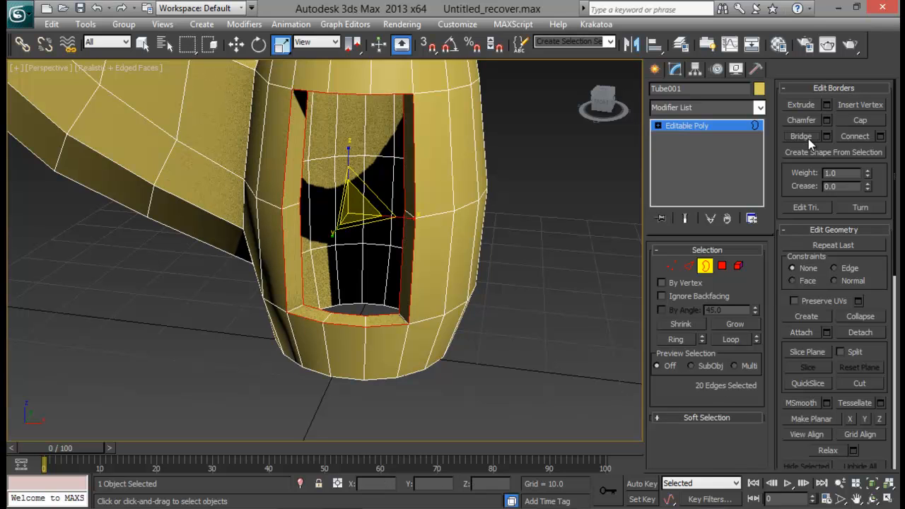
left_click(707, 267)
Select the vertices at both upper corners of the tube's front window in the Front view.
middle_click_drag(462, 224, 474, 291)
middle_click_drag(473, 291, 451, 236, "alt")
left_click(672, 266)
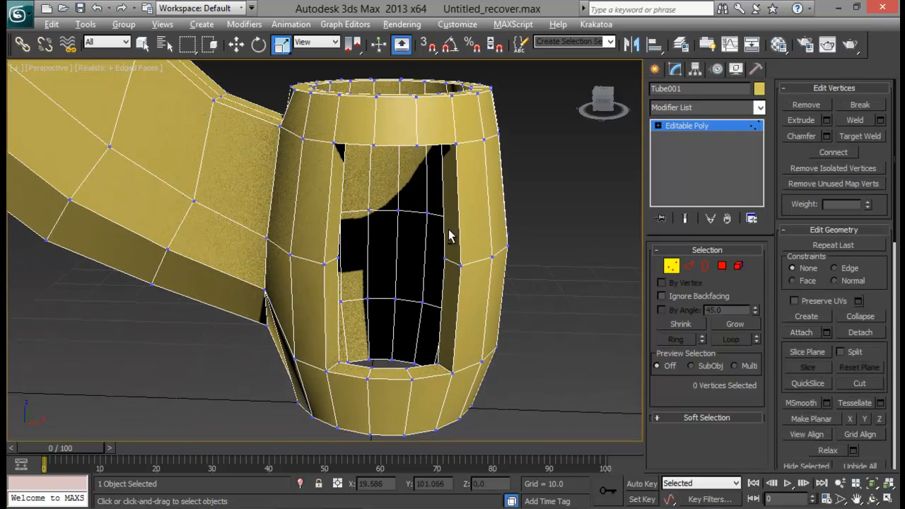
key("alt+w")
middle_click_drag(415, 175, 390, 195)
key("alt+w")
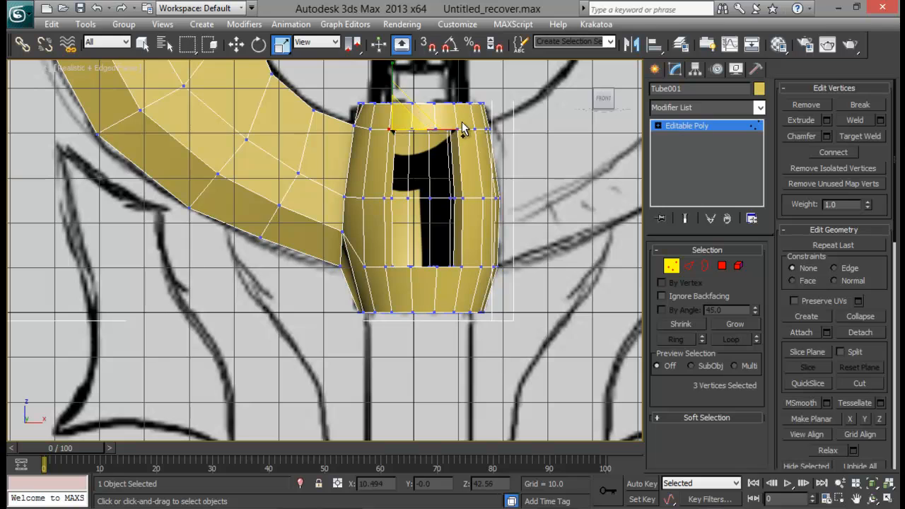
left_click_drag(451, 136, 450, 138, "ctrl")
middle_click_drag(450, 203, 450, 187)
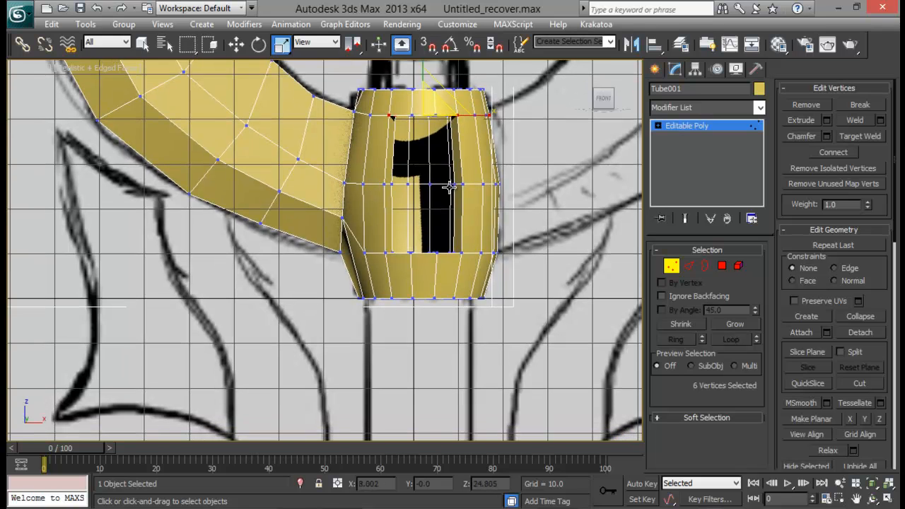
Remove the vertex on the tube's far wall from the selection of upper window corners.
key("alt+w")
middle_click_drag(492, 310, 458, 283, "alt")
key("alt+w")
left_click_drag(426, 166, 366, 257, "ctrl")
middle_click_drag(378, 296, 362, 322)
key("ctrl+z")
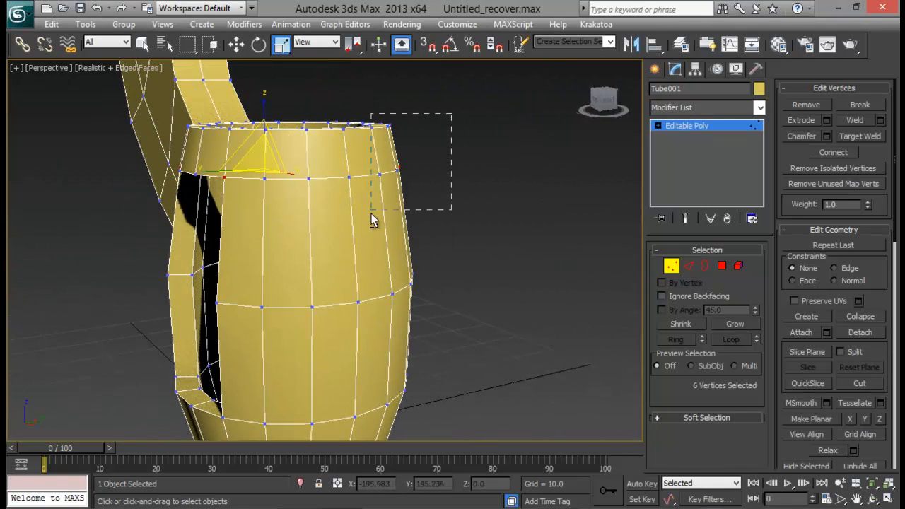
left_click_drag(370, 213, 370, 213, "alt")
Add the inner and outer vertices at both lower corners of the tube's front window to the corner selection.
middle_click_drag(371, 219, 394, 257, "alt")
middle_click_drag(400, 396, 492, 223)
scroll(483, 229, "up", 5)
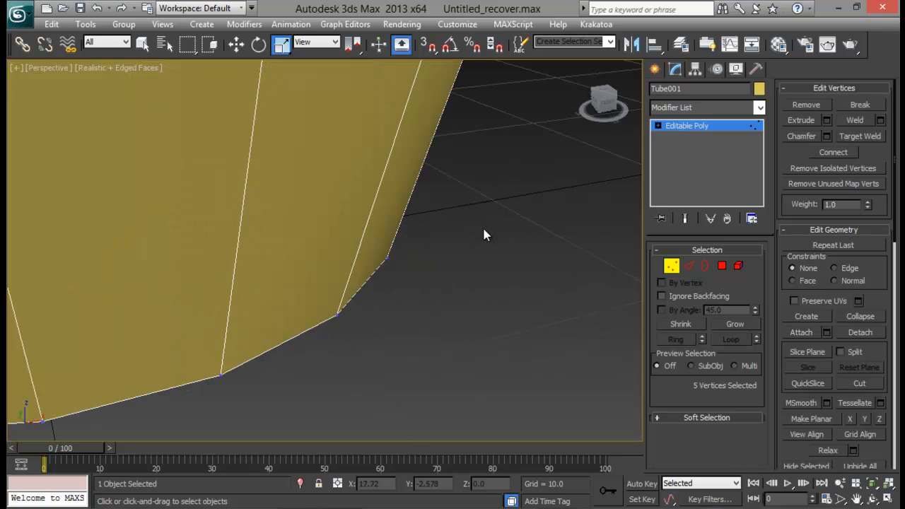
middle_click_drag(367, 211, 369, 231)
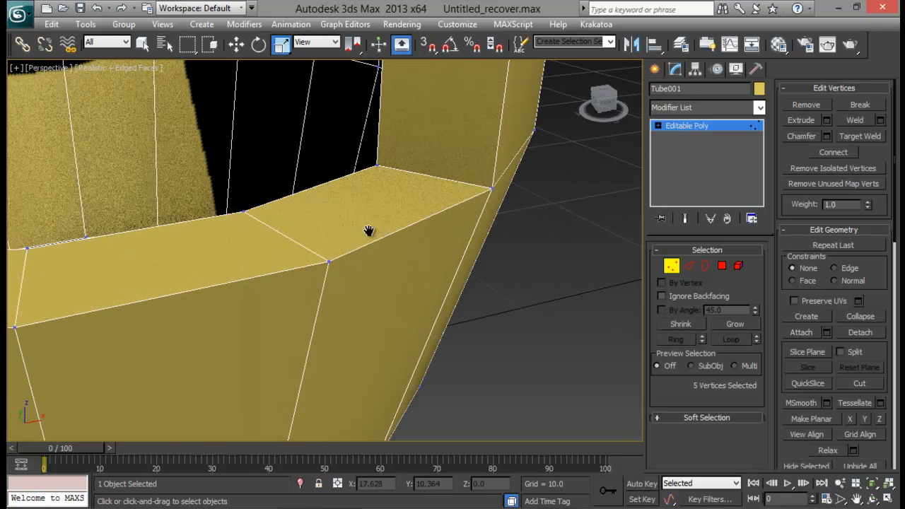
left_click(375, 167, "ctrl")
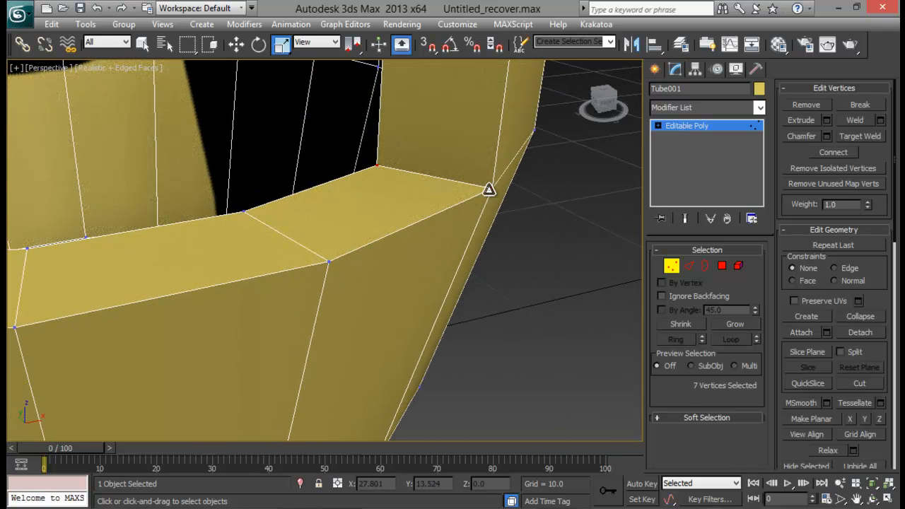
scroll(422, 226, "down", 10)
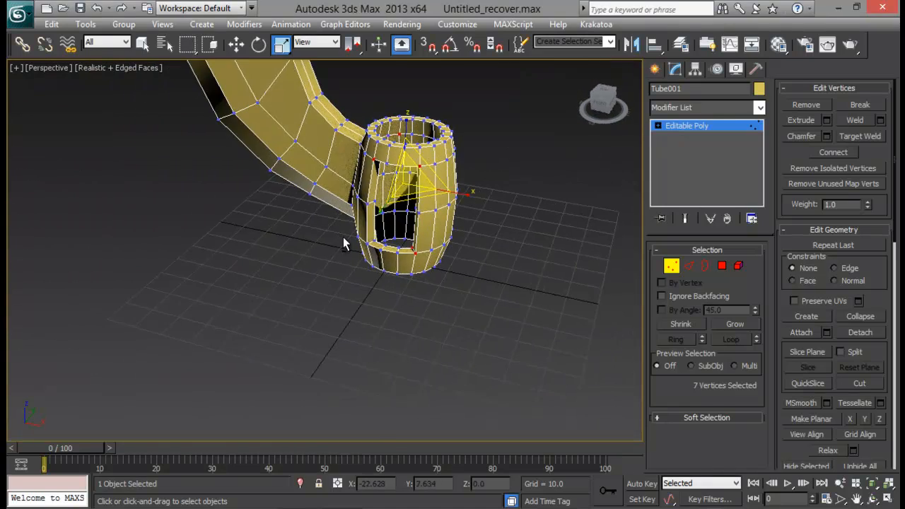
scroll(343, 236, "up", 5)
left_click(386, 322, "ctrl")
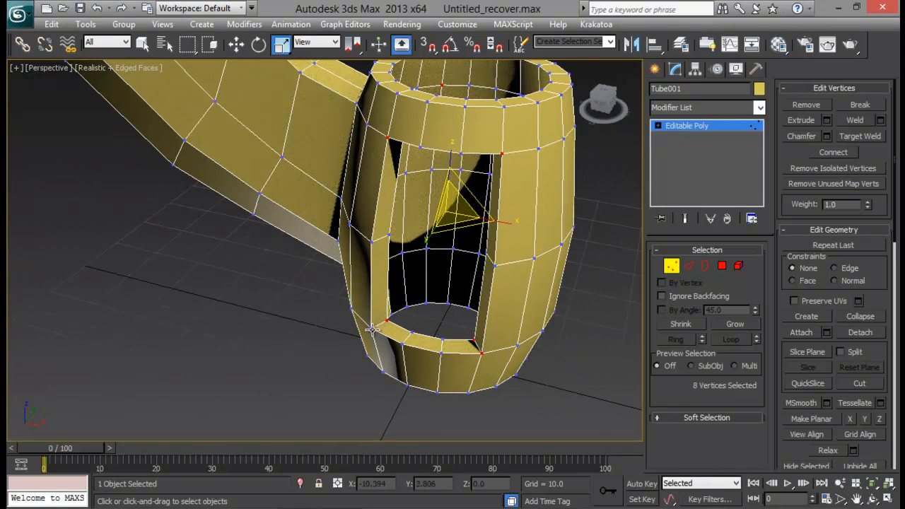
left_click(372, 328, "ctrl")
Scale the window's corner vertices non-uniformly toward its centre in the Front view to round the opening, and leave vertex editing.
middle_click_drag(436, 299, 456, 298, "alt")
key("alt+w")
middle_click_drag(484, 155, 458, 196)
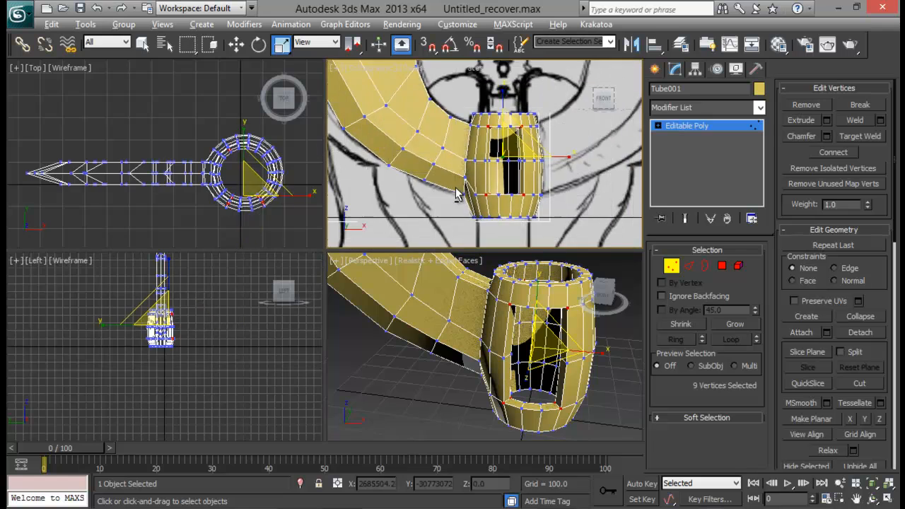
key("alt+w")
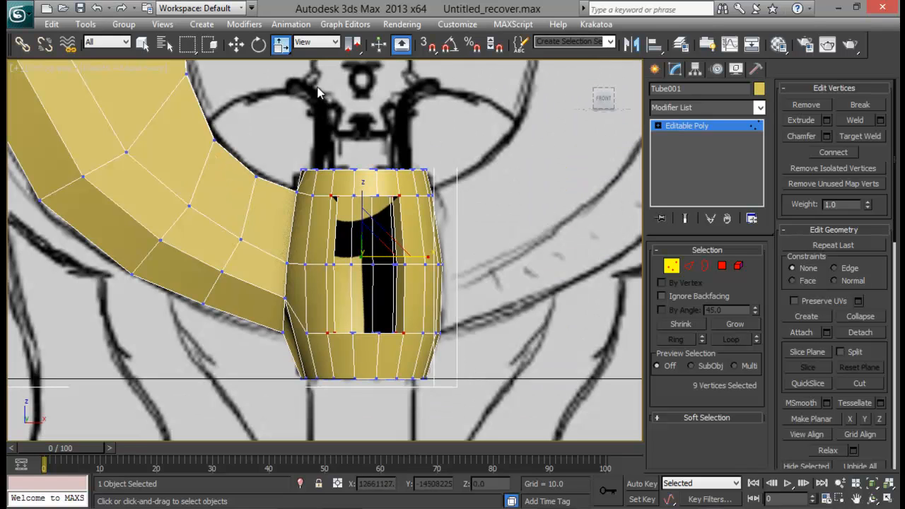
mouse_move(289, 41)
left_mouse_down()
mouse_move(288, 59)
mouse_move(286, 51)
left_mouse_up()
left_click_drag(372, 242, 372, 257)
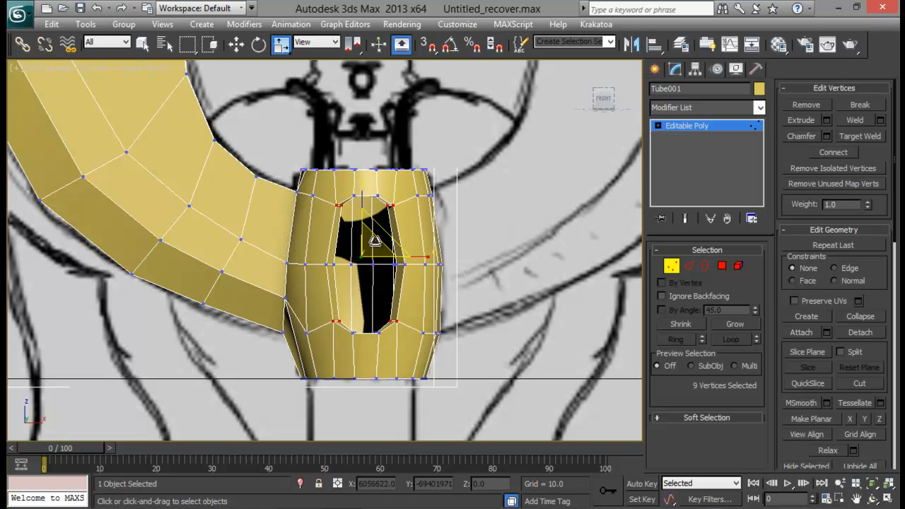
key("1")
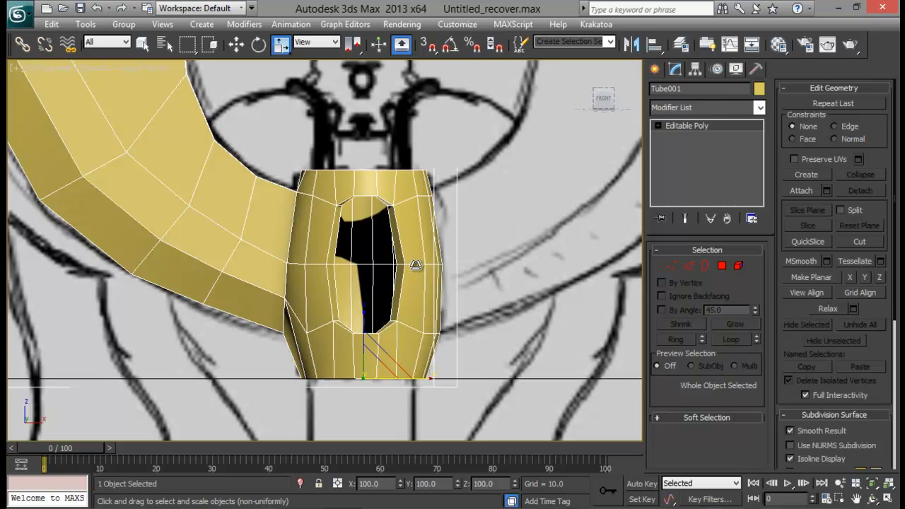
Apply a MeshSmooth modifier to the axe with the surface separated by Smoothing Groups.
left_click(718, 110)
key("m")
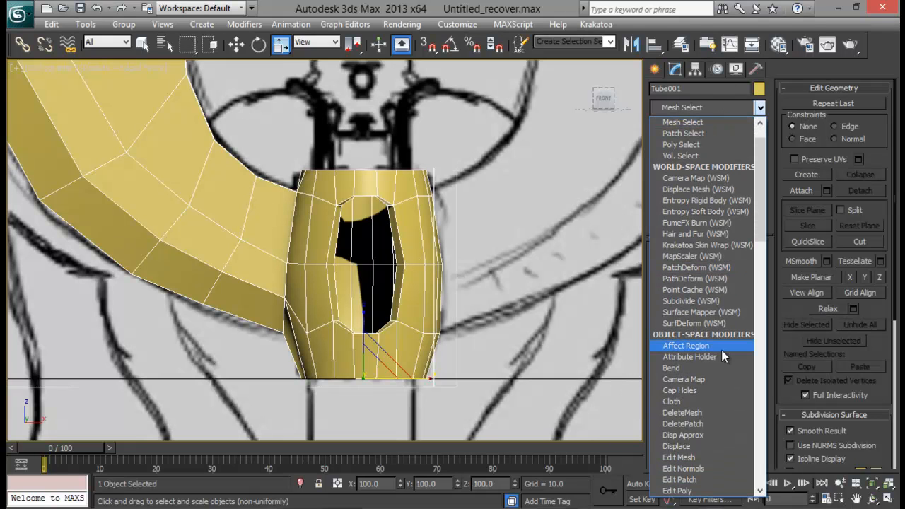
scroll(721, 350, "down", 6)
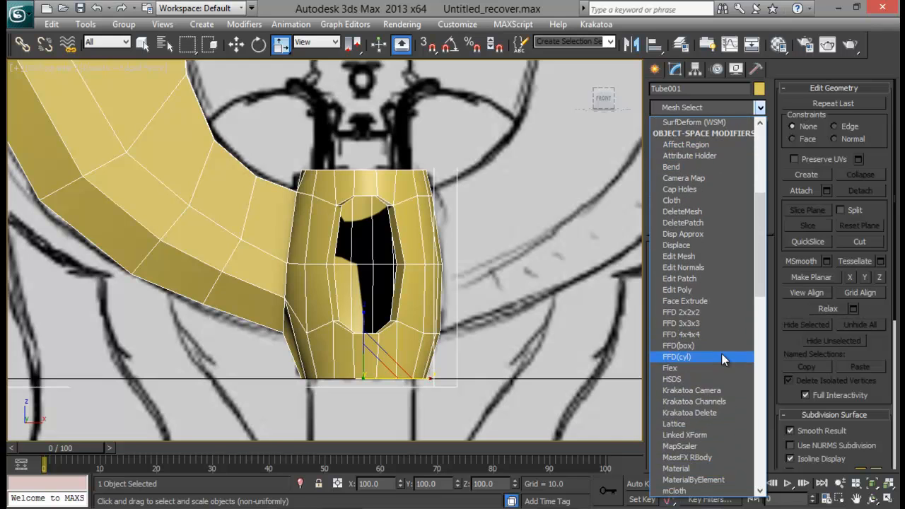
scroll(721, 353, "down", 2)
left_click(687, 458)
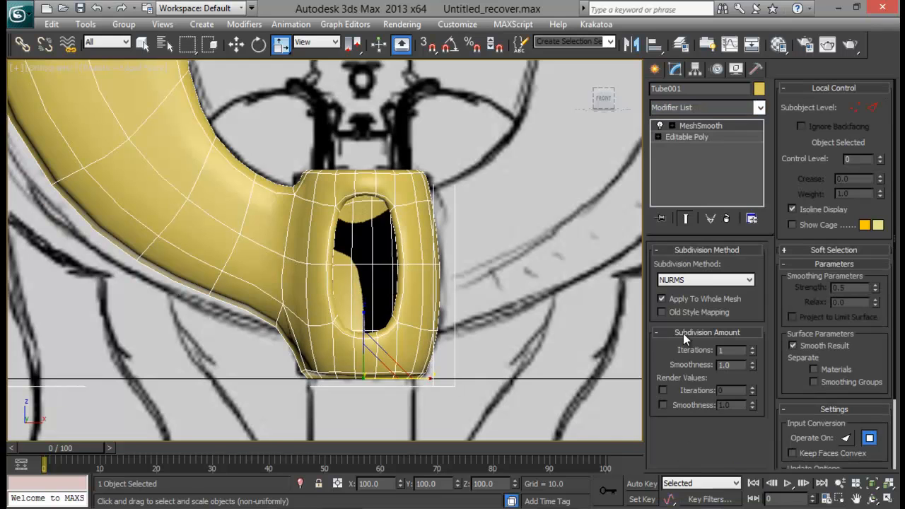
left_click(813, 382)
Inspect the smoothed axe in the Front and Perspective views, and remove the MeshSmooth modifier.
middle_click_drag(456, 249, 454, 264)
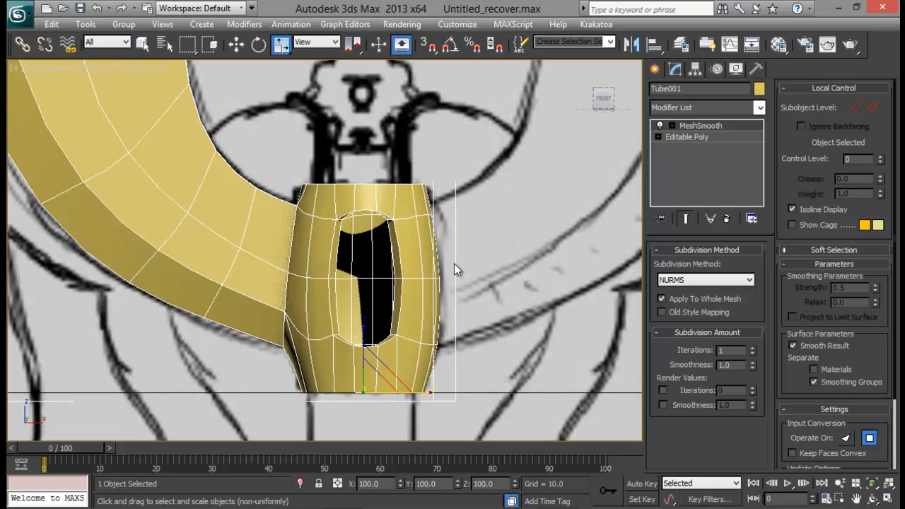
key("alt+w")
key("alt+w")
middle_click_drag(488, 343, 485, 251, "alt")
scroll(479, 314, "down", 5)
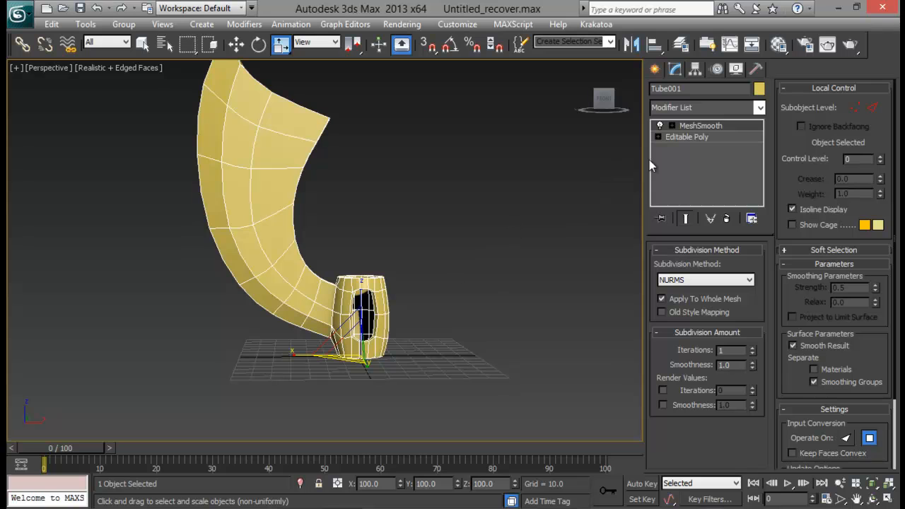
left_click(726, 219)
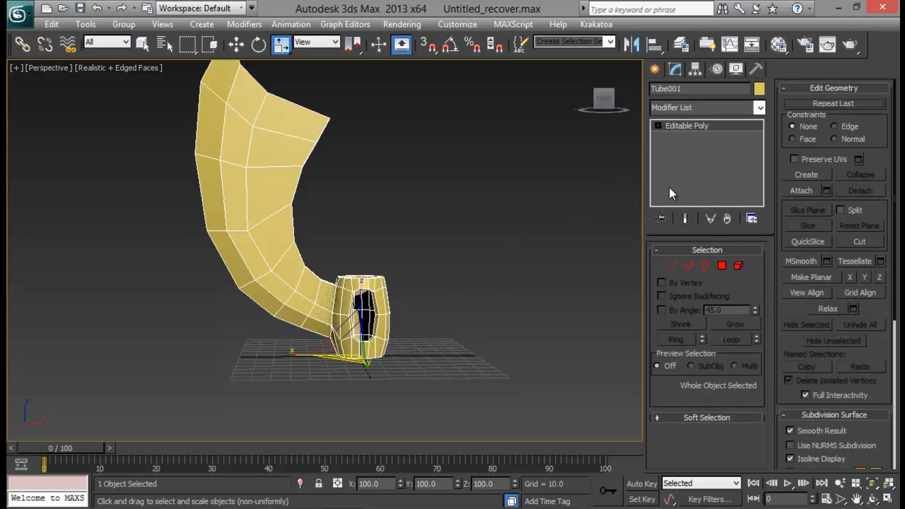
Select the centre horizontal edges above the tube's window in the Front view and extend the selection to their ring.
left_click(722, 265)
key("alt+w")
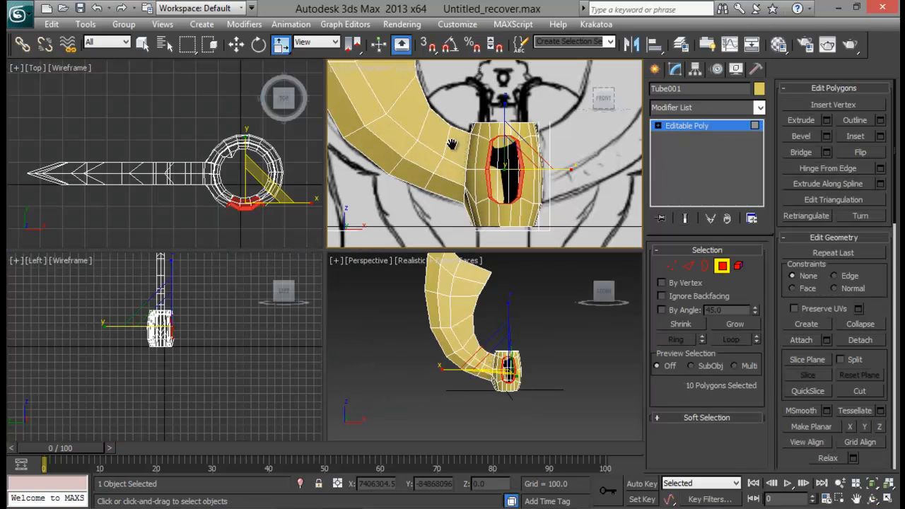
key("alt+w")
scroll(466, 170, "up", 1)
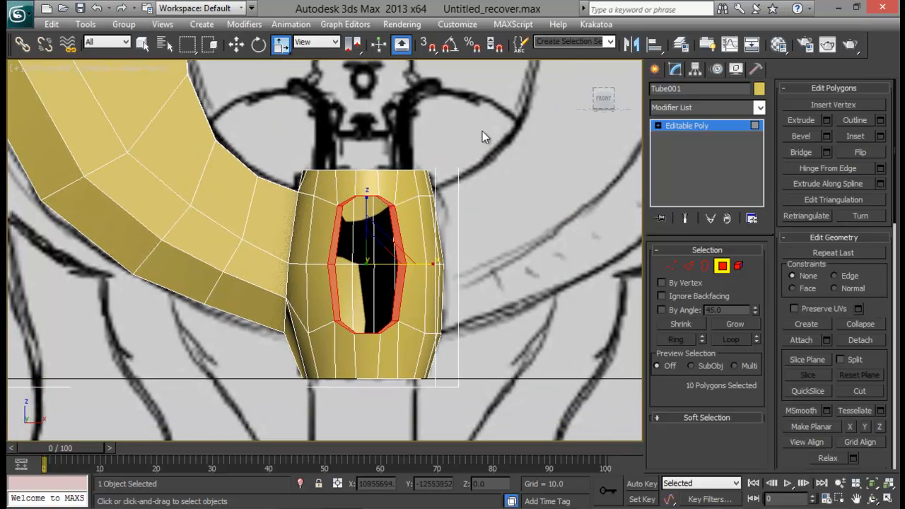
left_click_drag(458, 291, 459, 292)
left_click(689, 265)
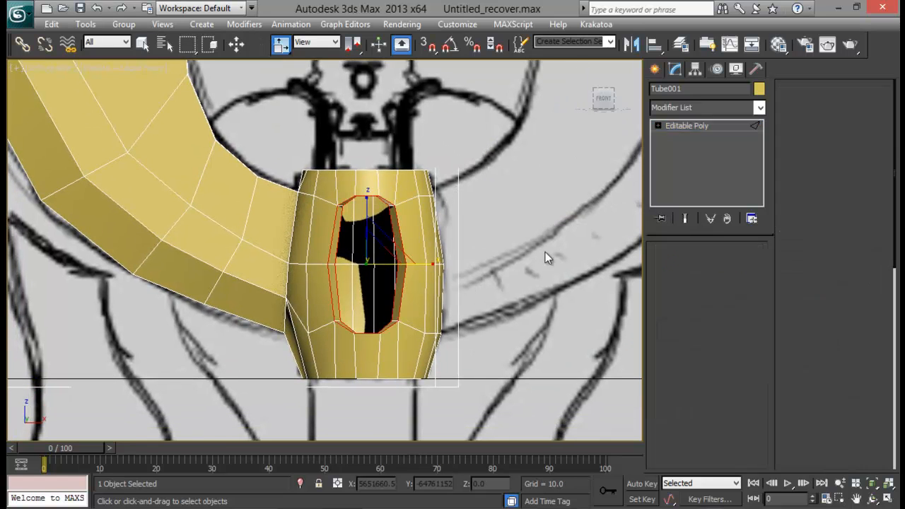
left_click(366, 198)
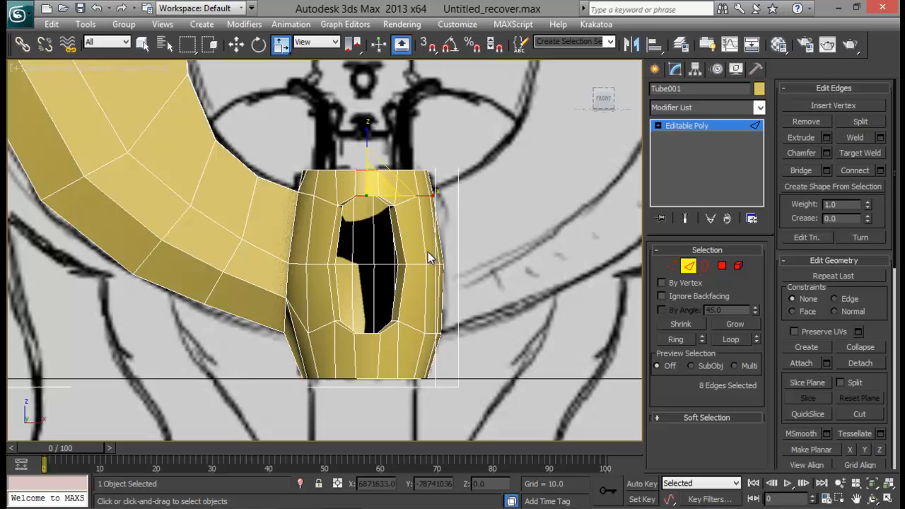
left_click(678, 344)
Add the centre edges below the window to the selection and connect them with 1 segment down the tube's middle.
mouse_move(495, 337)
middle_mouse_down()
mouse_move(513, 304)
mouse_move(529, 310)
mouse_move(387, 363)
mouse_move(263, 339)
mouse_move(424, 292)
mouse_move(490, 306)
mouse_move(501, 349)
middle_mouse_up()
key("alt+w")
key("alt+w")
key("alt+w")
middle_click_drag(592, 150, 583, 157)
key("alt+w")
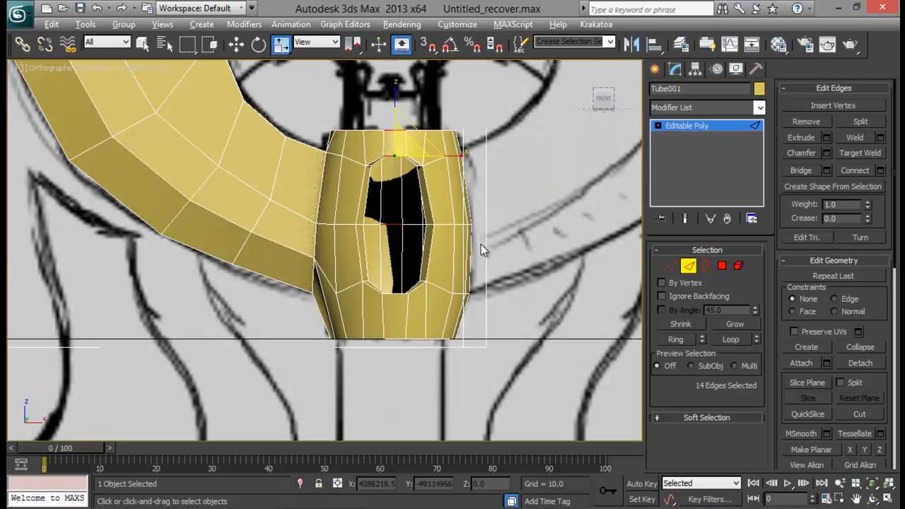
left_click_drag(393, 348, 396, 273, "ctrl")
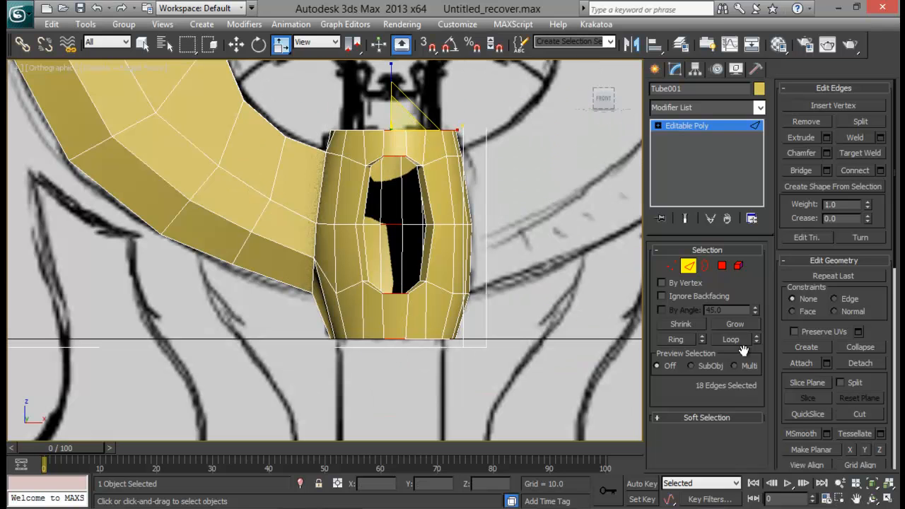
left_click(881, 172)
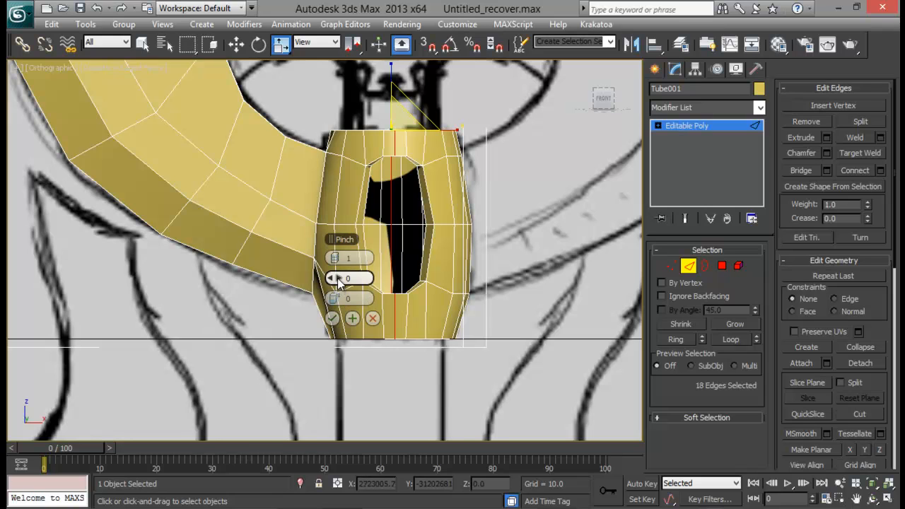
left_click(331, 318)
Delete all polygons on the half of the tube opposite the blade, up to the new centre line.
left_click(721, 266)
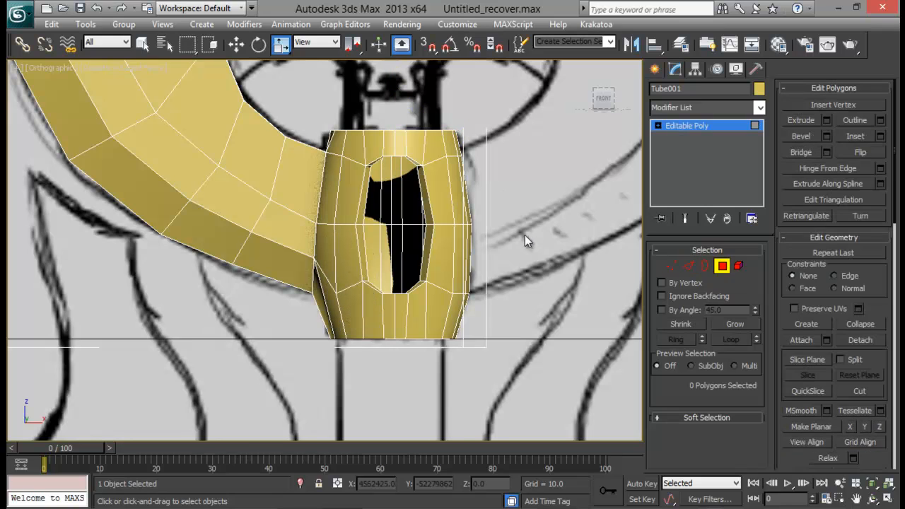
left_click_drag(400, 92, 398, 89)
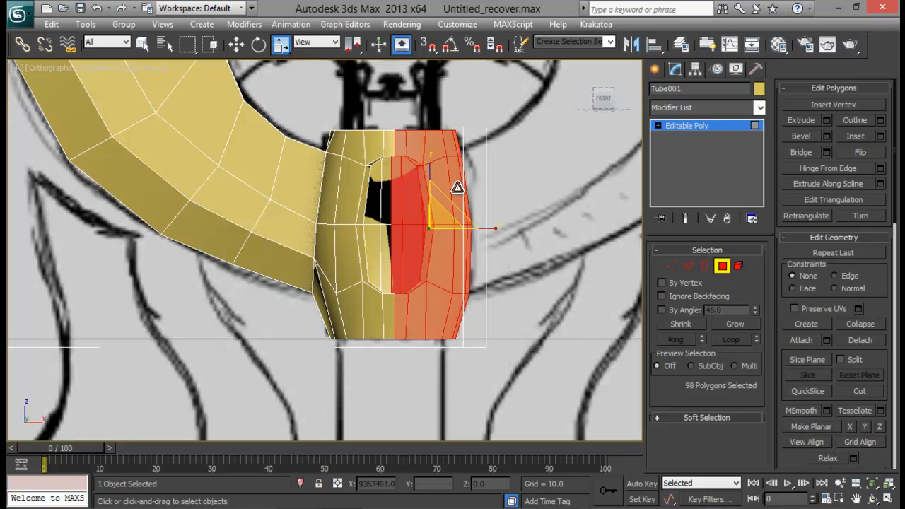
key("Delete")
Select all vertices along the open centre border of the remaining tube half.
left_click(670, 266)
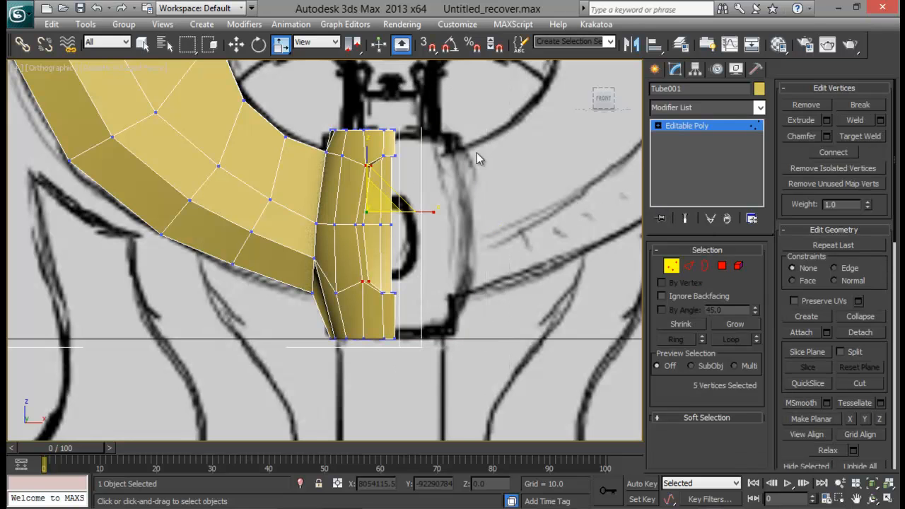
left_click_drag(387, 378, 386, 379)
left_click_drag(875, 312, 874, 145)
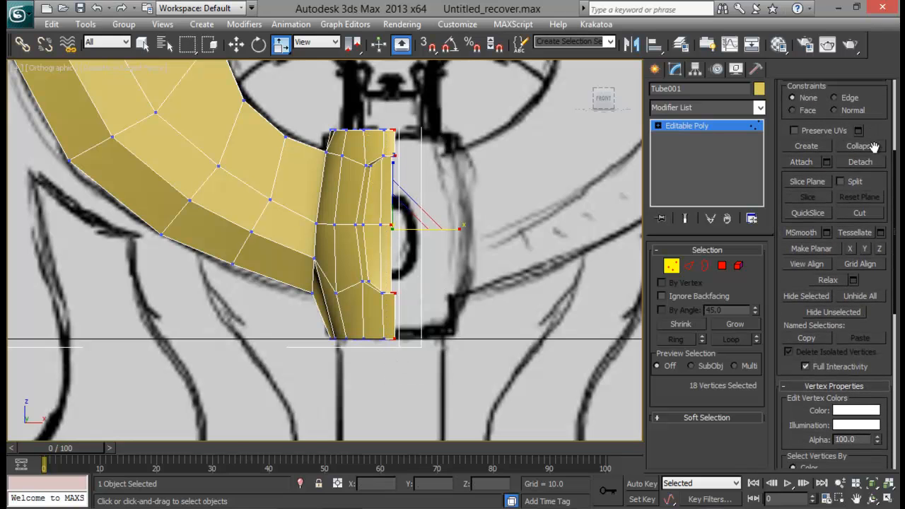
Try to make the border vertices planar along the X, Y and Z axes, and undo the attempt.
left_click(853, 248)
left_click(863, 249)
left_click(879, 250)
left_click(880, 251)
key("ctrl+z")
Make the open border's vertices planar in X and scale them along the X axis to flatten the cut.
middle_click_drag(219, 277, 235, 256)
key("alt+w")
middle_click_drag(456, 368, 463, 353)
key("alt+w")
middle_click_drag(453, 304, 501, 276, "alt")
scroll(395, 364, "up", 3)
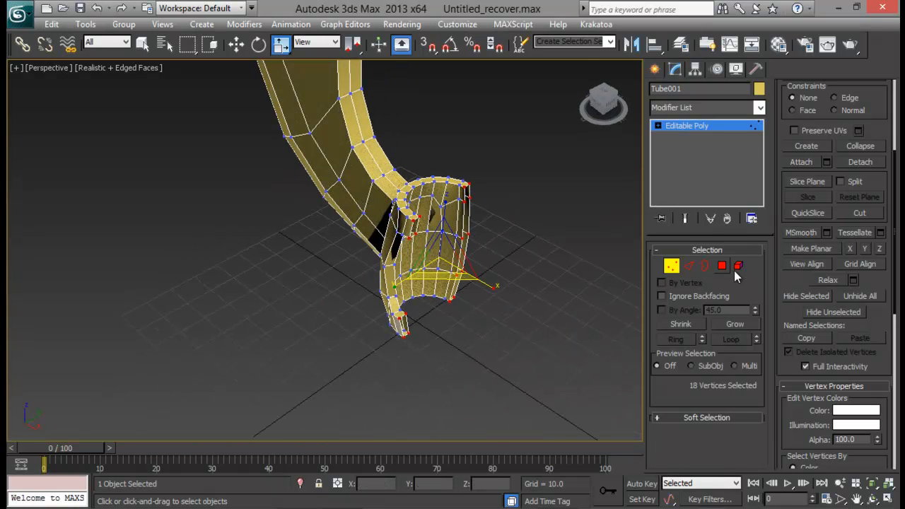
left_click(851, 250)
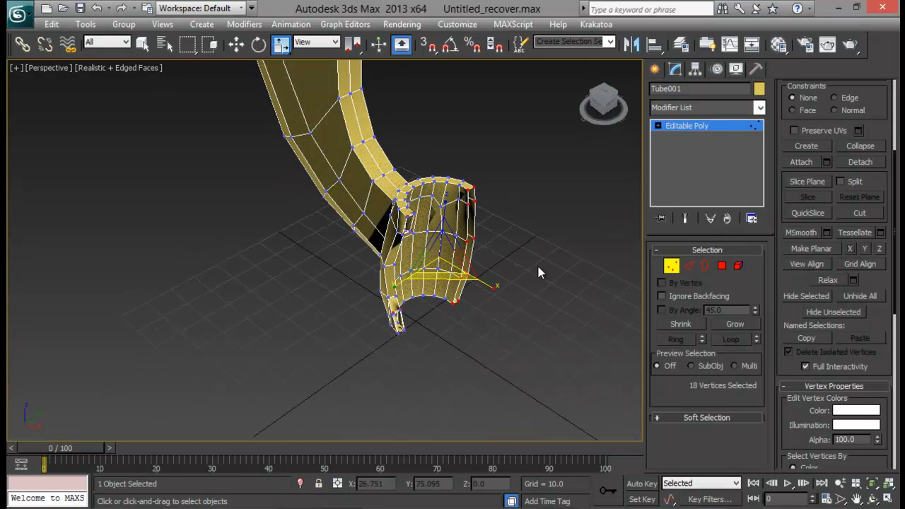
middle_click_drag(538, 272, 503, 219, "alt")
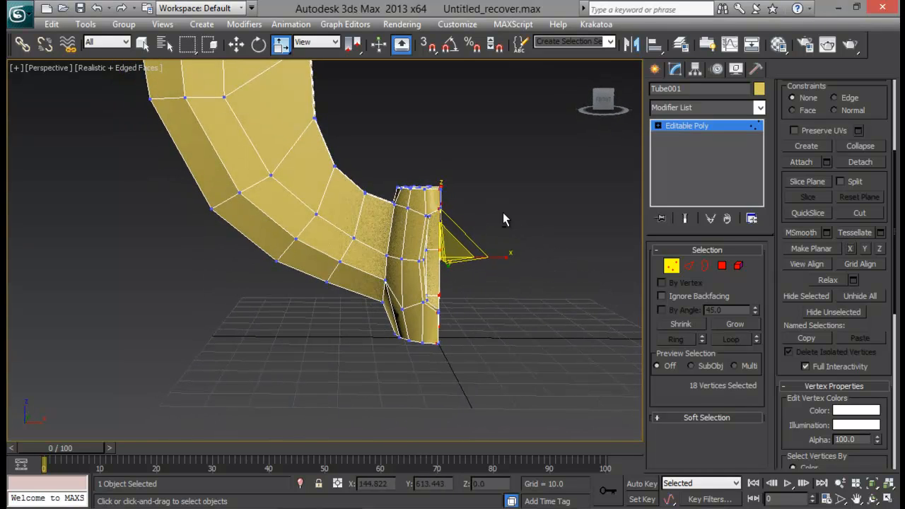
left_click_drag(504, 256, 243, 255)
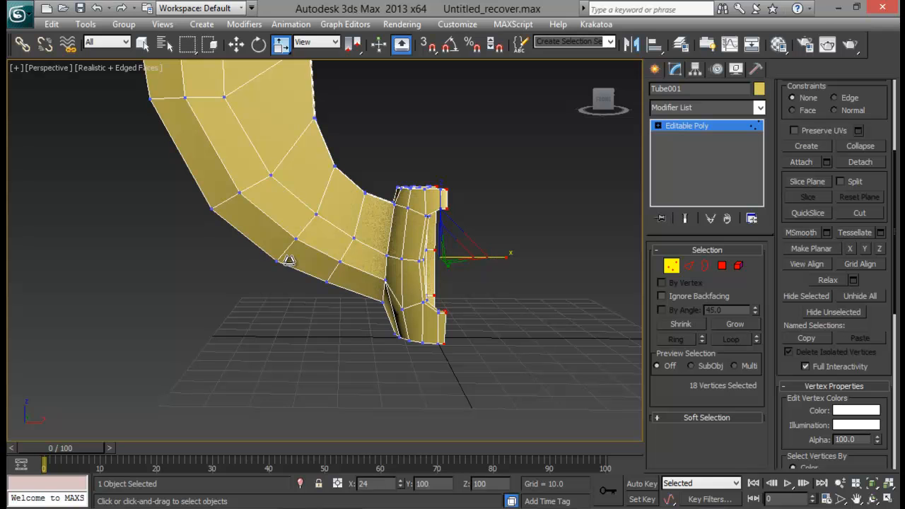
Leave vertex editing and mirror the finished axe half across the X axis as a copy.
key("alt+w")
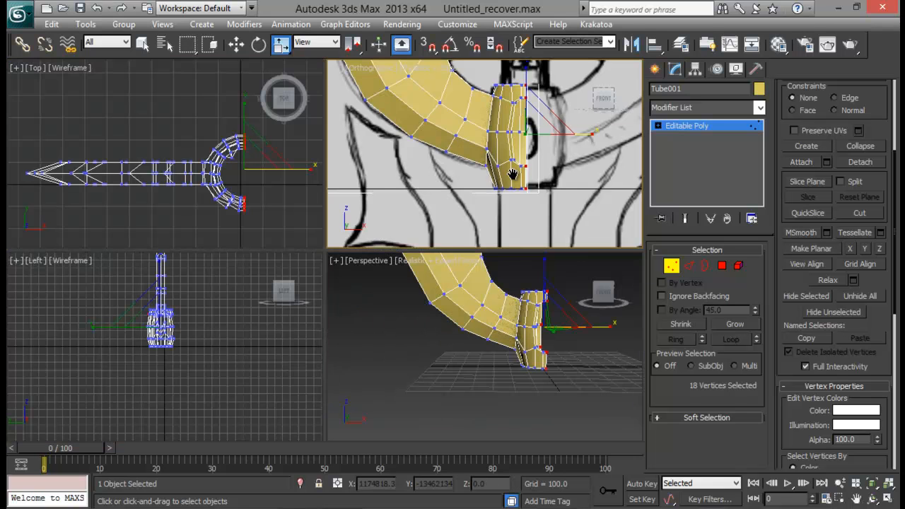
key("alt+w")
key("1")
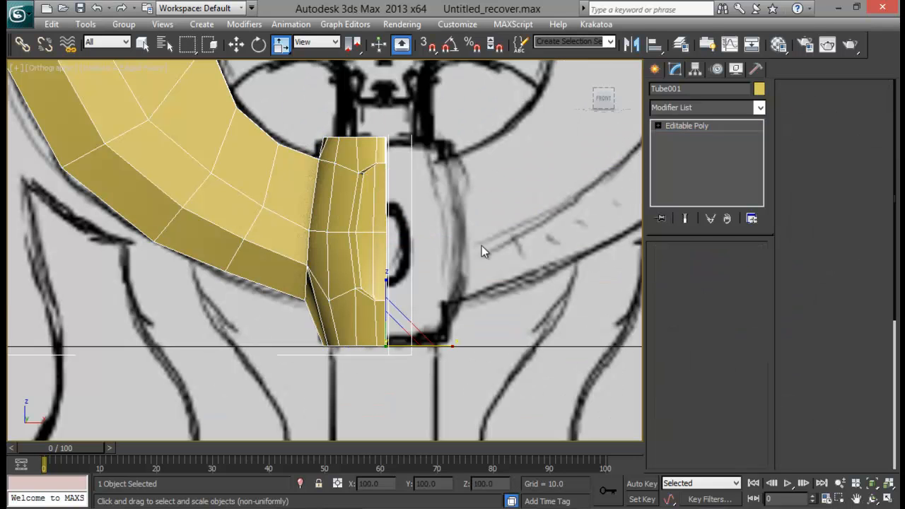
scroll(404, 227, "down", 2)
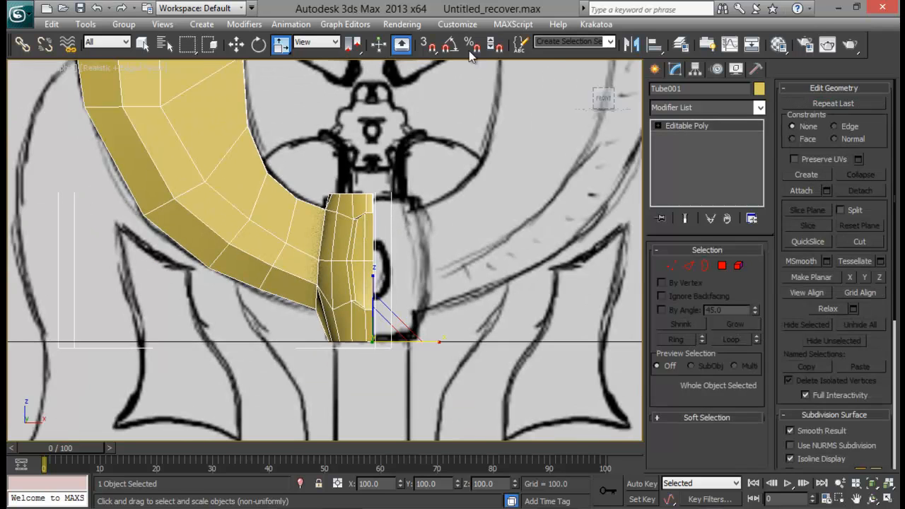
left_click(631, 44)
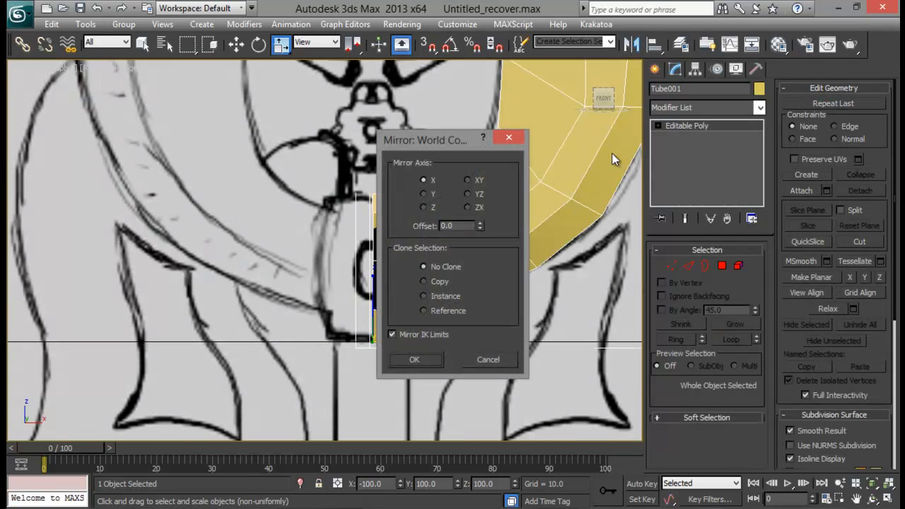
left_click(424, 282)
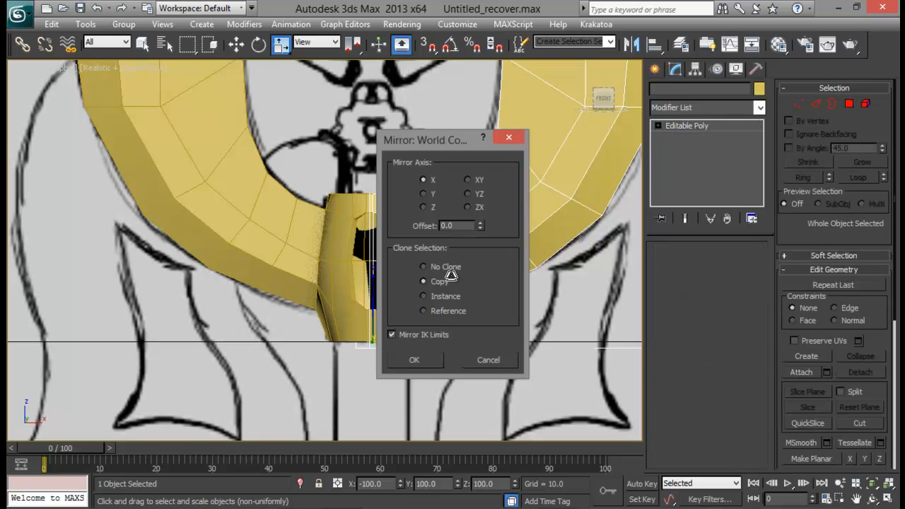
key("Return")
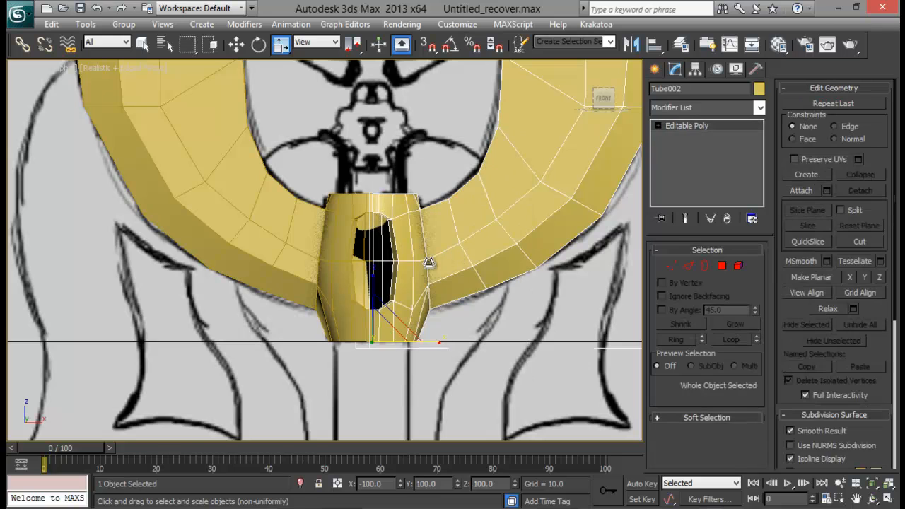
Attach the original half to the mirrored copy and weld the paired vertices along the centre seam.
left_click(801, 190)
left_click(340, 218)
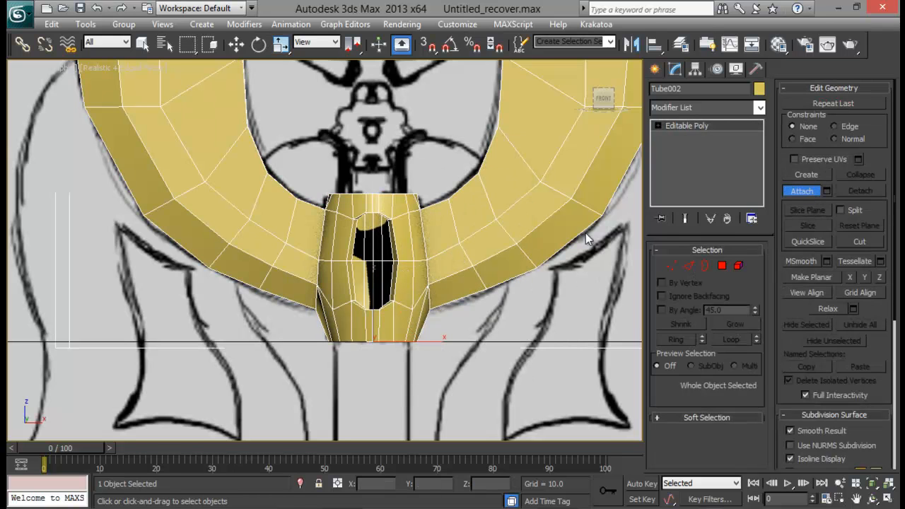
left_click(672, 264)
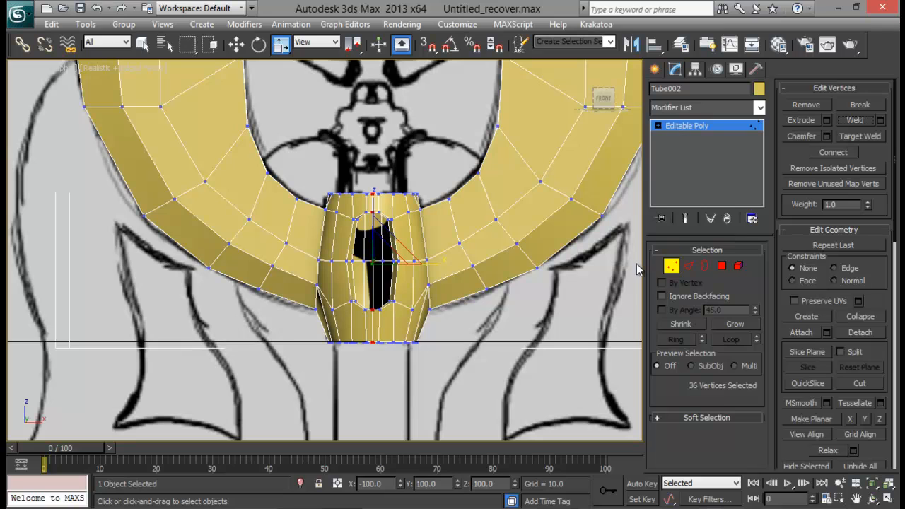
left_click(880, 120)
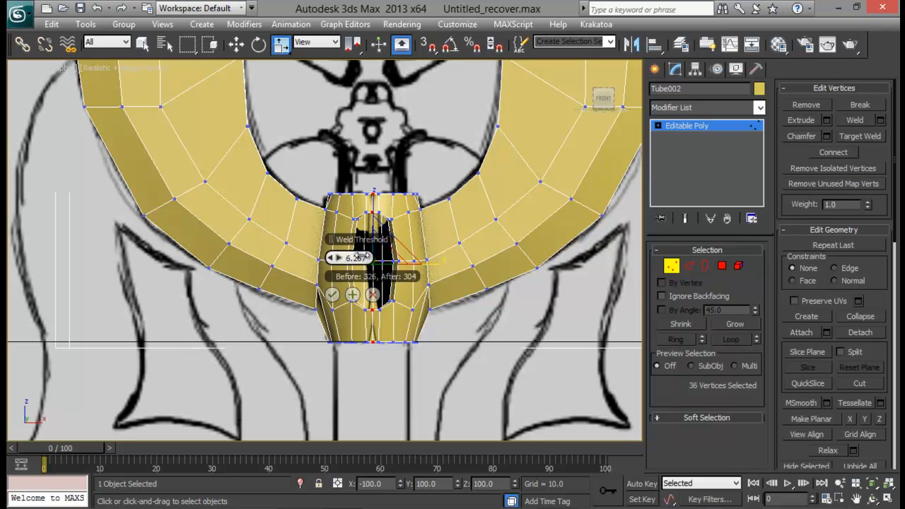
left_click_drag(355, 256, 343, 258)
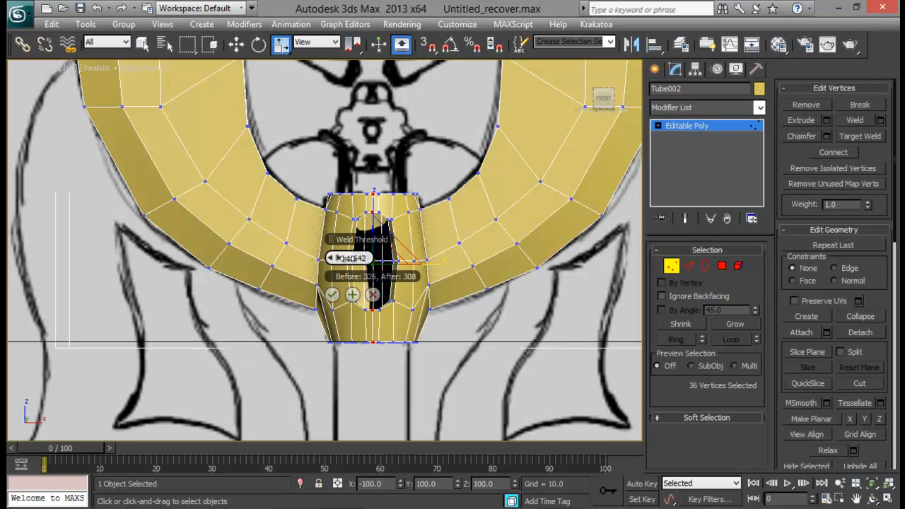
left_click(331, 294)
Leave vertex editing and examine the joined head and its socket seam from several sides.
key("alt+w")
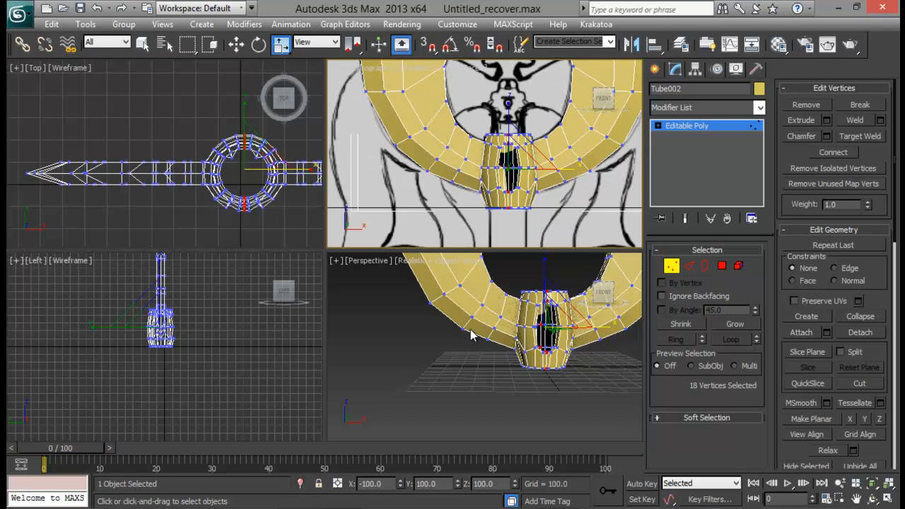
scroll(472, 333, "down", 2)
key("alt+w")
middle_click_drag(482, 331, 461, 379, "alt")
scroll(466, 281, "up", 3)
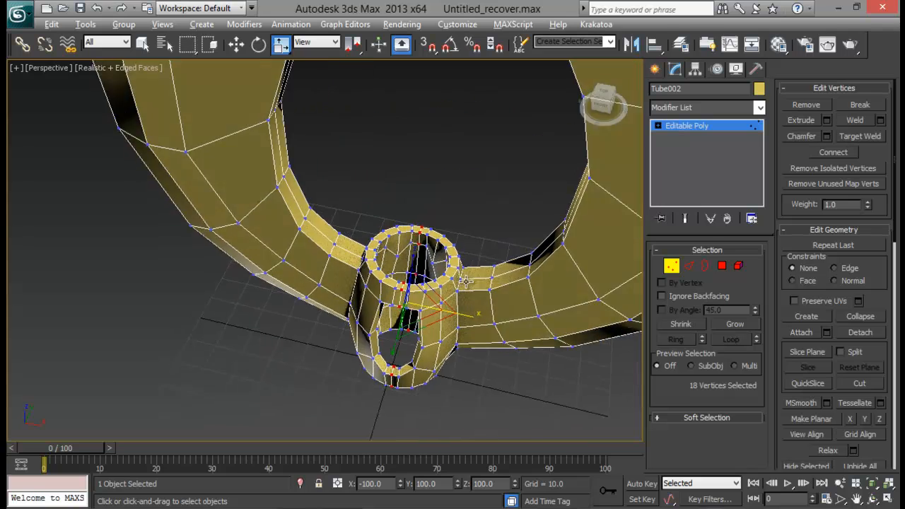
middle_click_drag(466, 282, 640, 219, "alt")
left_click(670, 270)
left_click(574, 212)
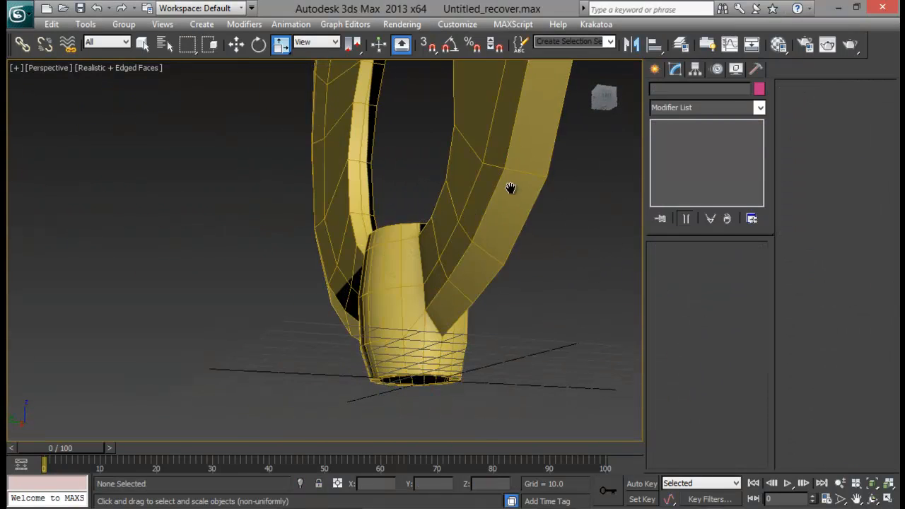
middle_click_drag(511, 188, 366, 234, "alt")
scroll(366, 234, "down", 3)
middle_click_drag(224, 243, 380, 234)
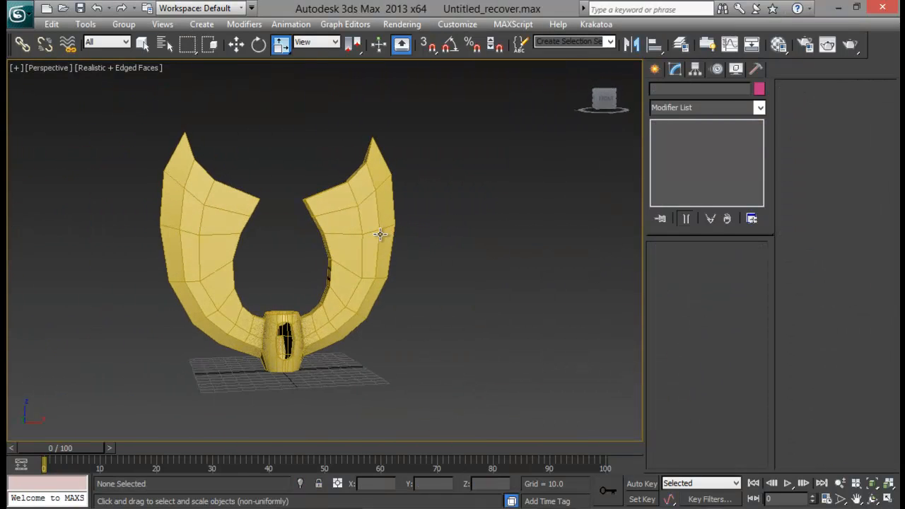
Unhide the hidden object Plane002 by name over the front reference drawing.
key("alt+w")
scroll(383, 236, "up", 2)
key("alt+w")
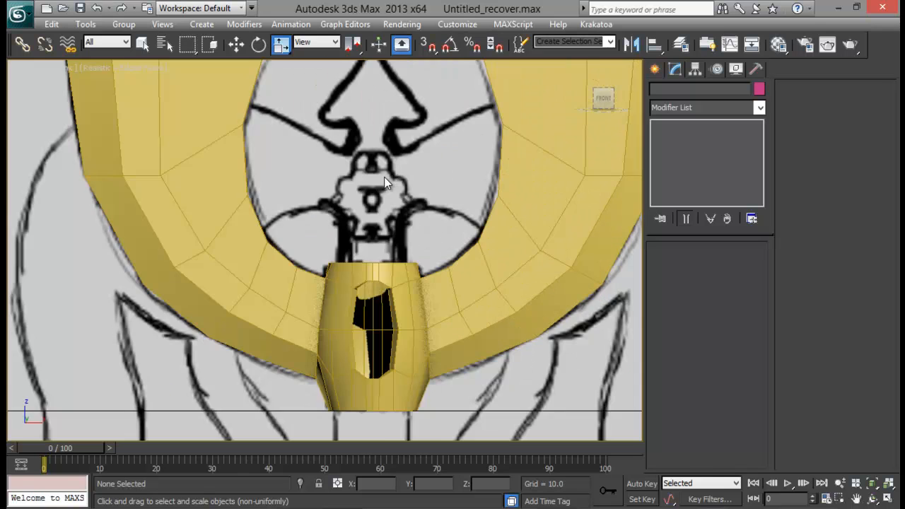
scroll(386, 162, "down", 4)
right_click(355, 175)
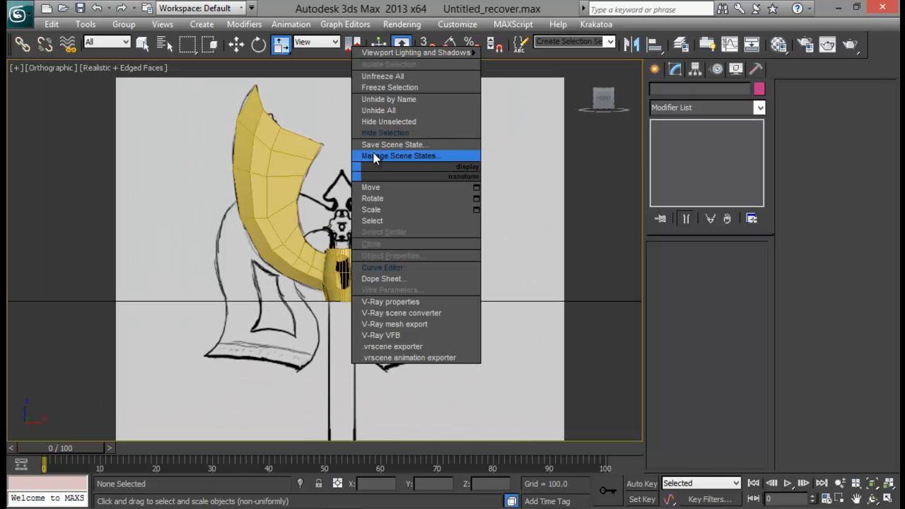
left_click(401, 101)
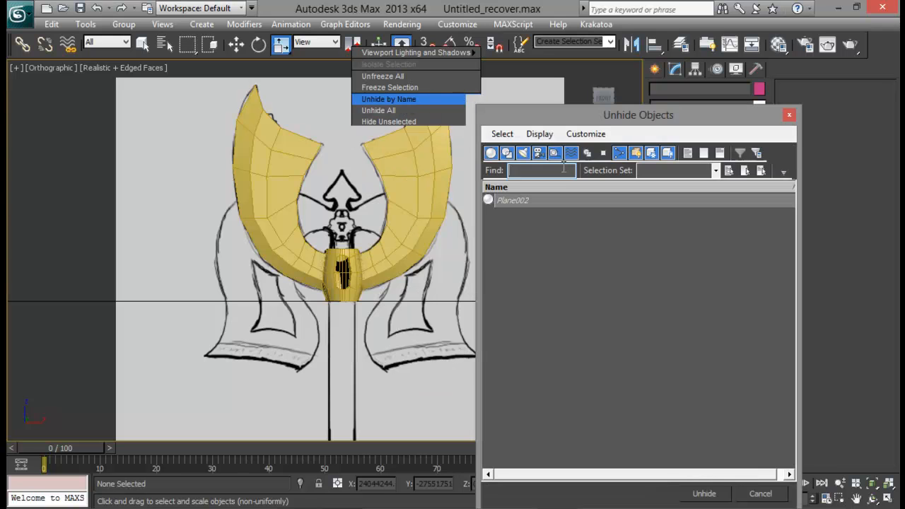
double_click(513, 202)
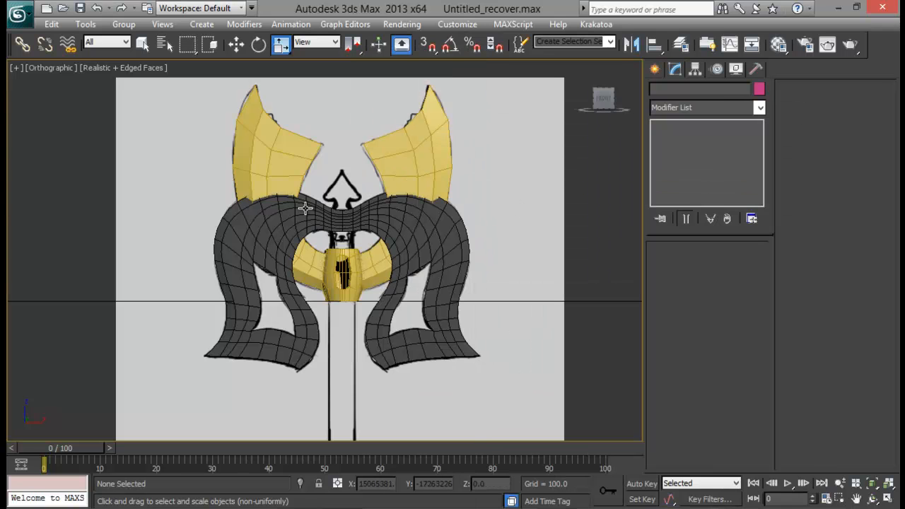
Check the axe wireframe reference in Windows Photo Viewer, and move Plane002 along Y to about -11.8, in front of the socket.
left_click(286, 181)
middle_click_drag(382, 226, 388, 216)
key("alt+w")
middle_click_drag(532, 349, 268, 333)
key("alt+w")
left_click(257, 328)
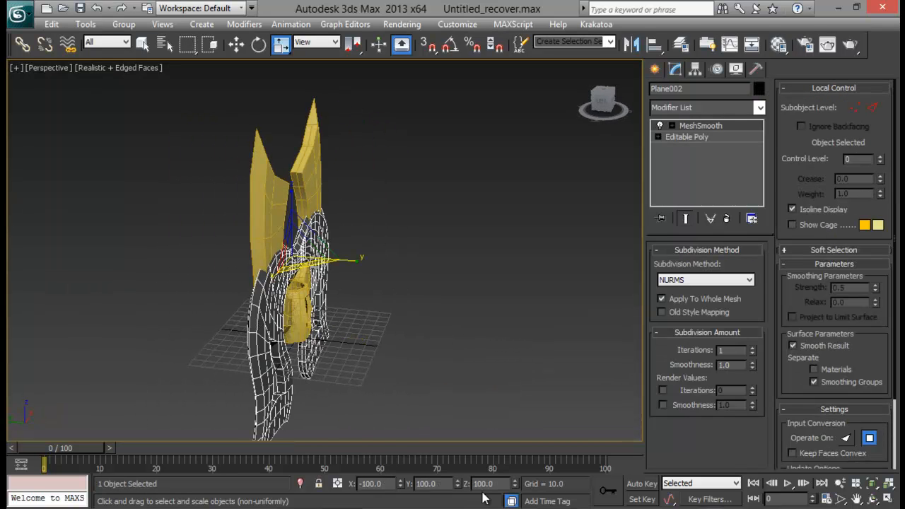
key("alt+Tab")
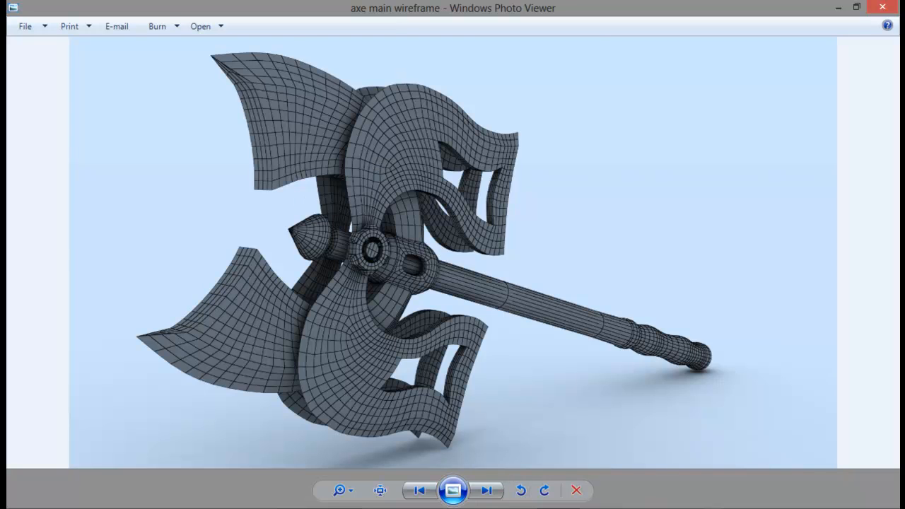
key("alt+Tab")
key("w")
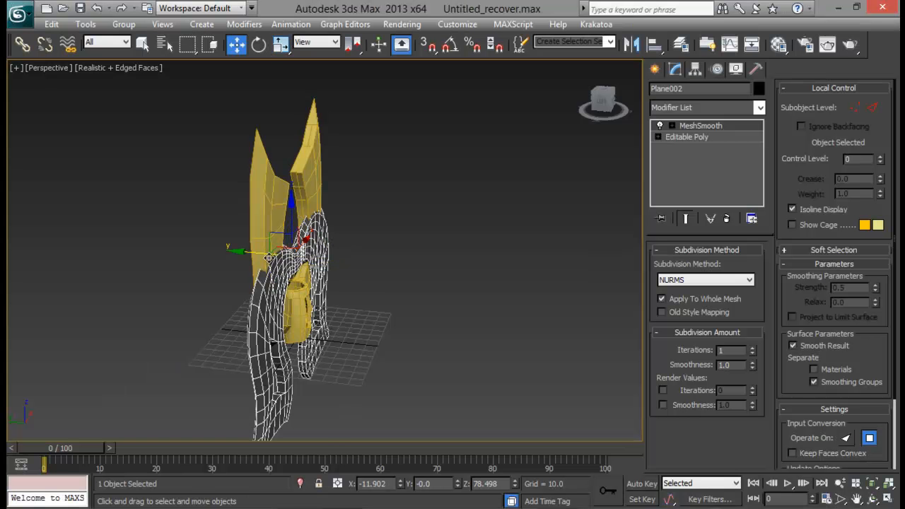
left_click_drag(268, 257, 285, 256)
middle_click_drag(396, 328, 430, 378, "alt")
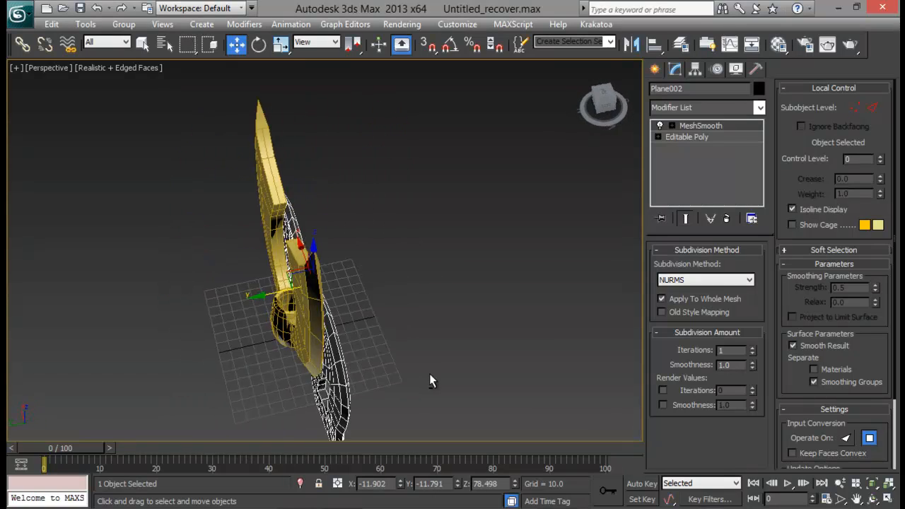
Clone the dark blade plate along Y to about 15.1, on the opposite side of the socket.
key("alt+w")
middle_click(271, 206)
key("alt+w")
middle_click_drag(300, 220, 271, 206)
scroll(271, 207, "down", 4)
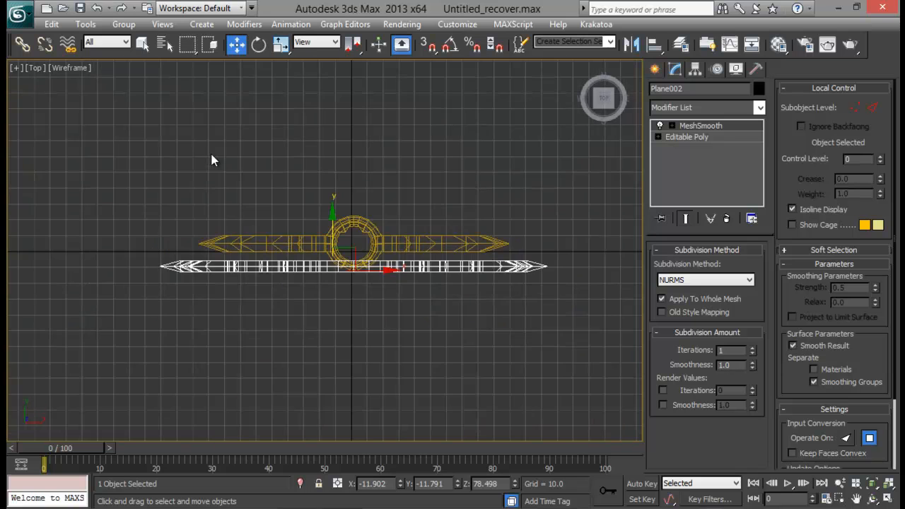
left_click_drag(332, 229, 335, 187, "shift")
left_click(455, 320)
key("alt+w")
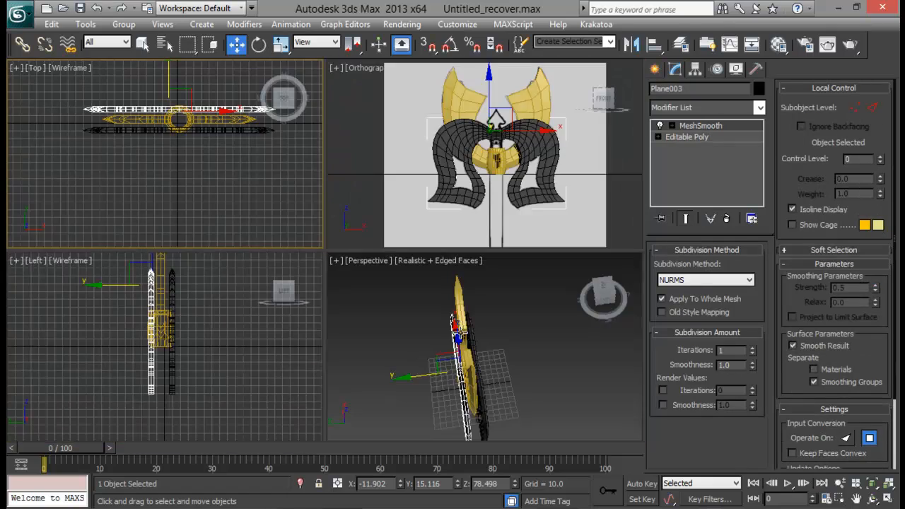
right_click(460, 304)
key("alt+w")
mouse_move(460, 303)
middle_mouse_down("alt")
mouse_move(293, 254)
mouse_move(309, 351)
mouse_move(326, 329)
mouse_move(337, 238)
mouse_move(458, 245)
mouse_move(359, 256)
mouse_move(388, 294)
middle_mouse_up("alt")
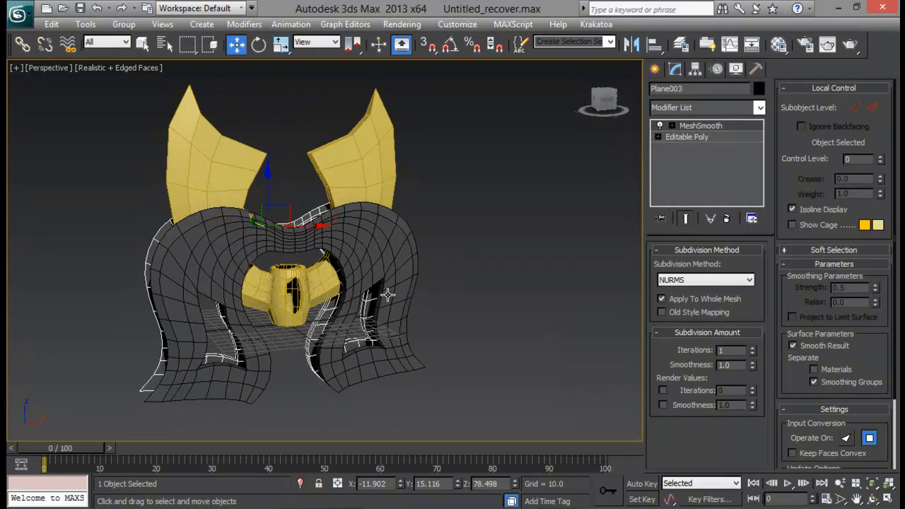
middle_click_drag(406, 239, 458, 234)
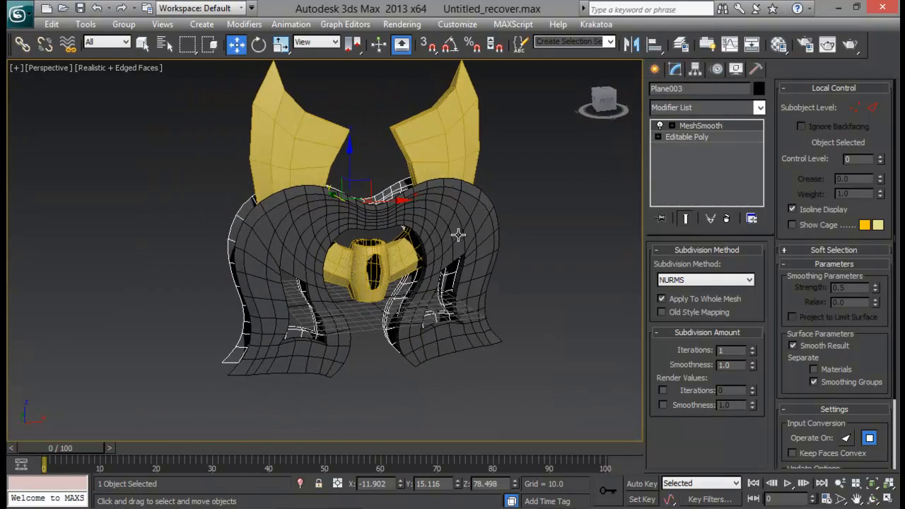
Select the joined yellow axe head between the two dark plates.
key("alt+w")
mouse_move(497, 185)
middle_mouse_down()
mouse_move(497, 170)
mouse_move(494, 178)
middle_mouse_up()
left_click(468, 108)
Try a MeshSmooth modifier on the yellow axe head, and remove it.
left_click(692, 107)
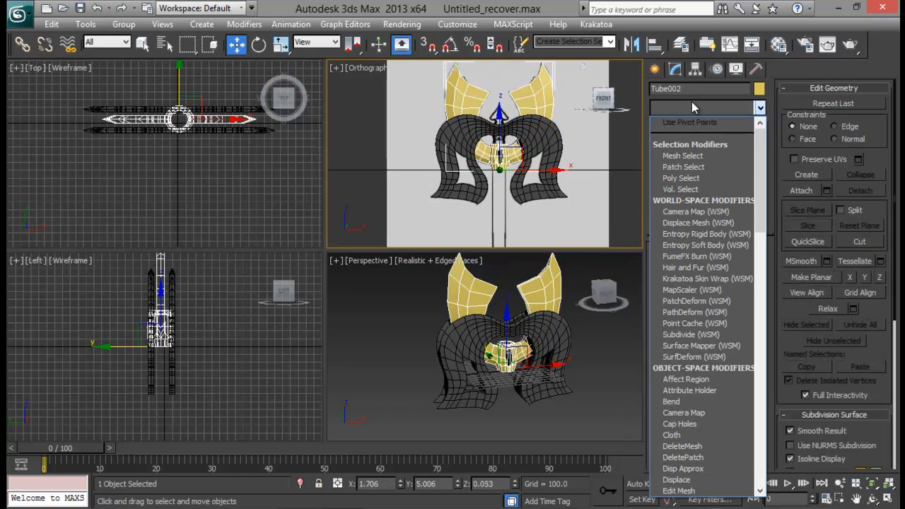
key("m")
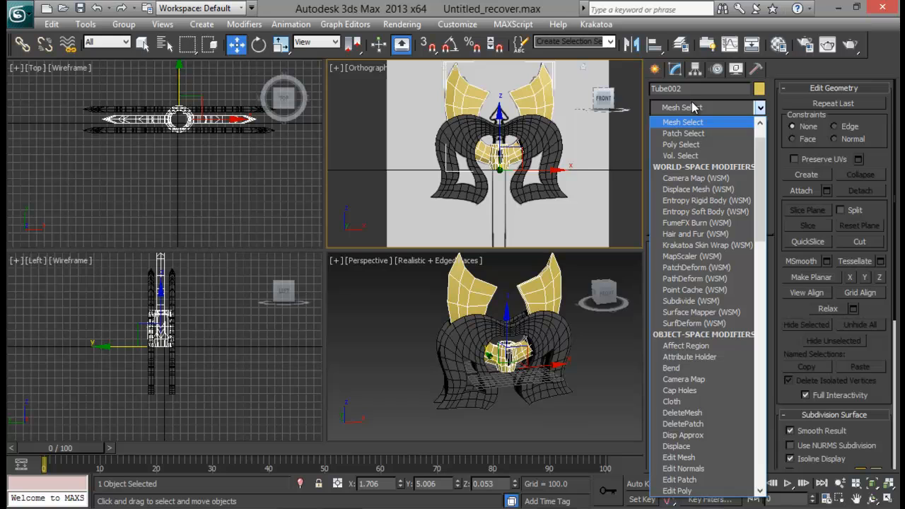
scroll(689, 396, "down", 6)
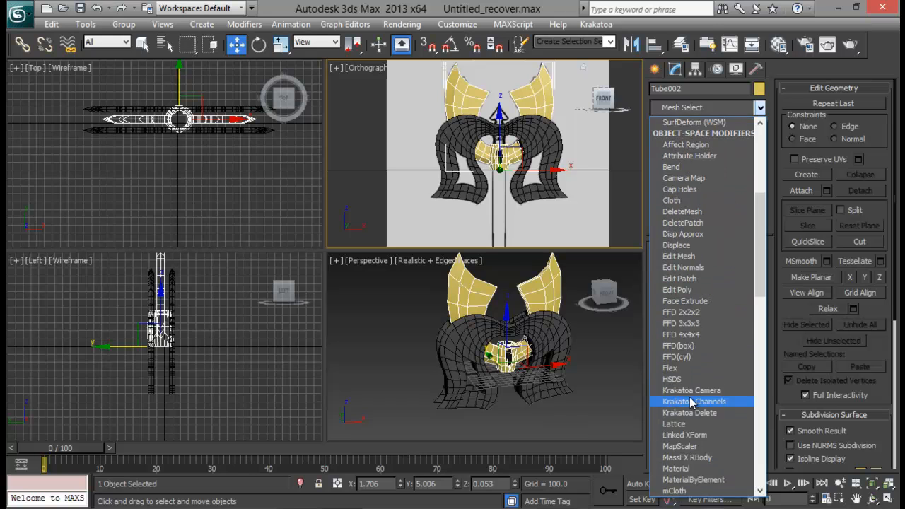
scroll(691, 402, "down", 1)
scroll(691, 401, "down", 2)
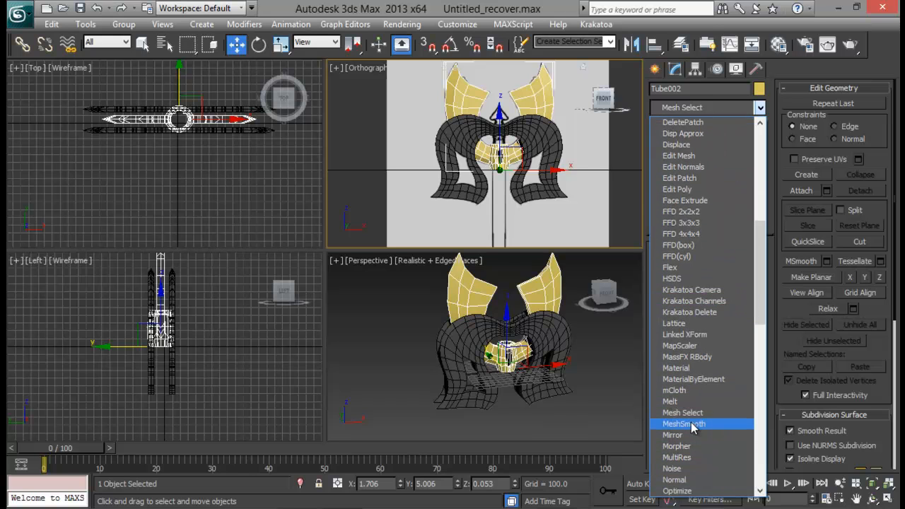
left_click(692, 423)
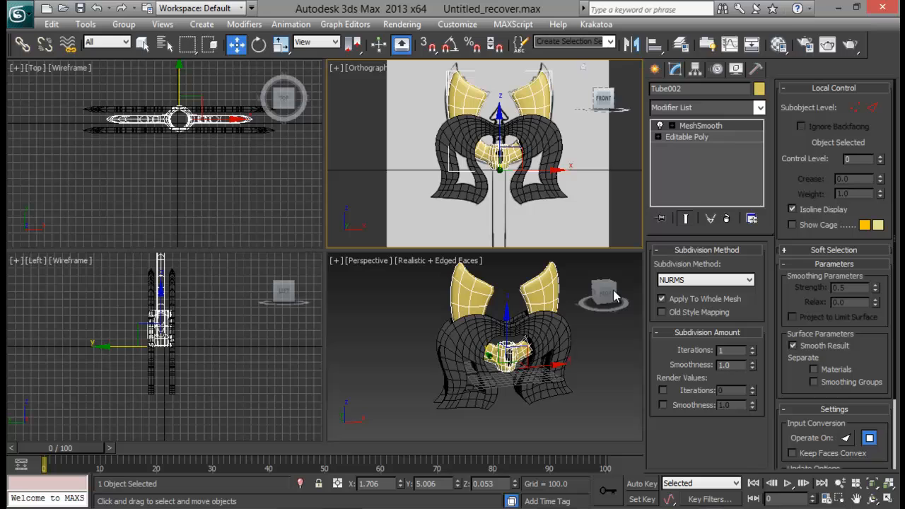
left_click(726, 219)
Apply TurboSmooth to the yellow axe head with 2 iterations, isoline display and separation by smoothing groups, and check the result.
left_click(704, 107)
key("t")
key("u")
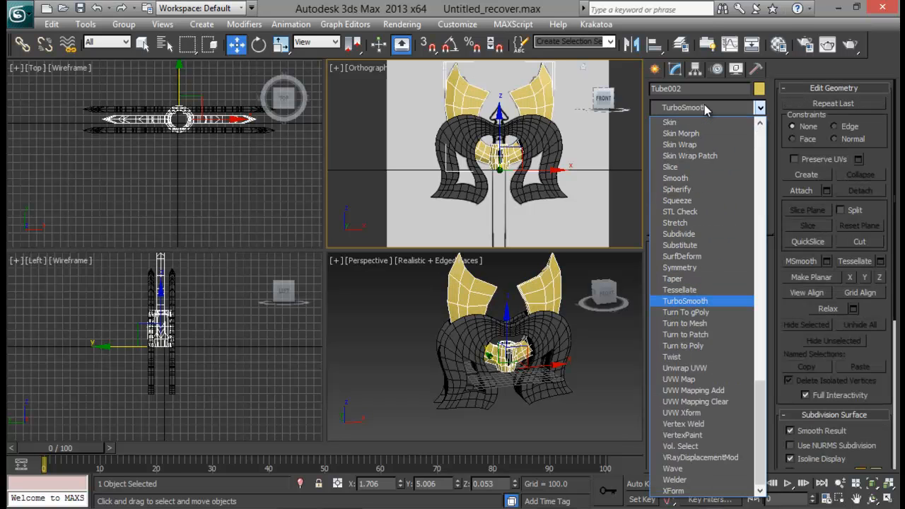
key("Return")
left_click(686, 386)
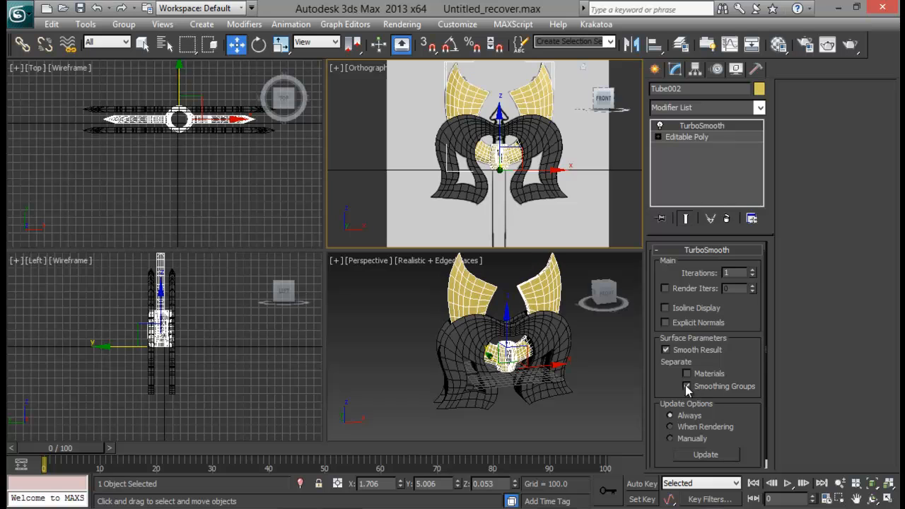
left_click(752, 270)
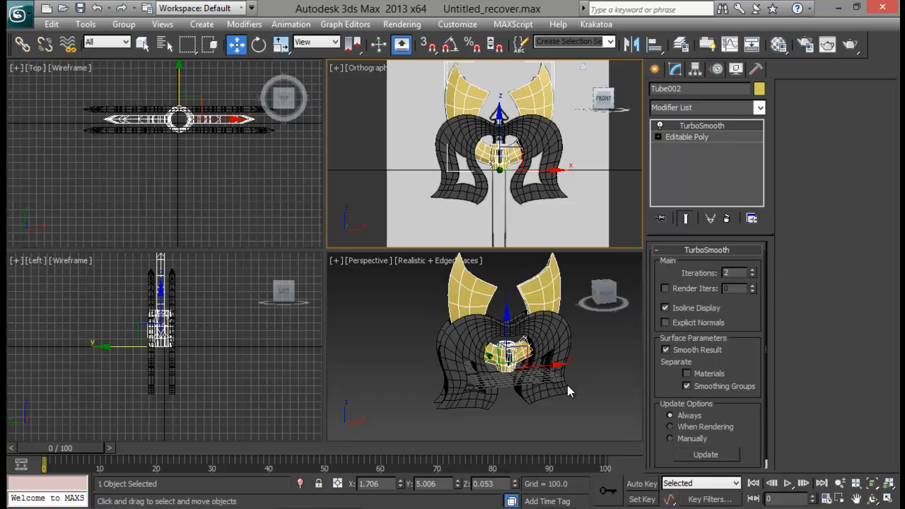
left_click(587, 389)
key("alt+w")
middle_click_drag(436, 317, 396, 275, "alt")
left_click(364, 146)
middle_click_drag(365, 192, 324, 183, "alt")
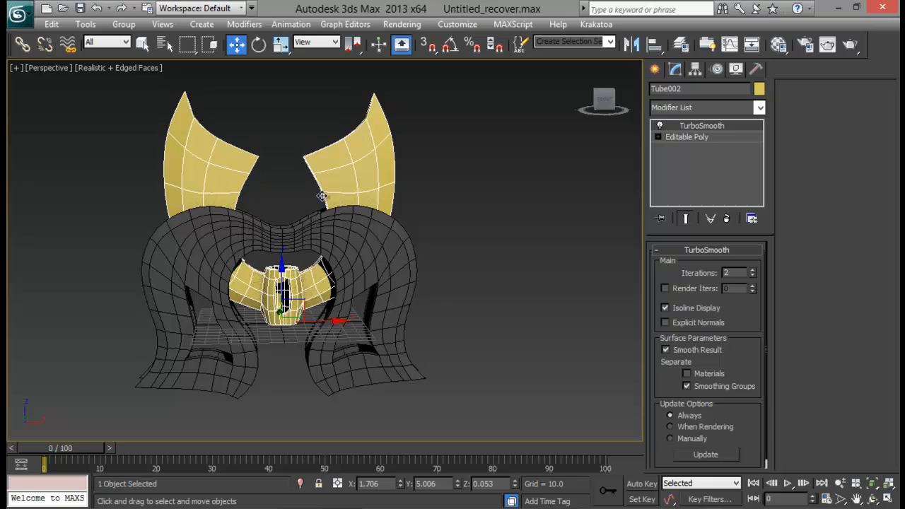
Remove TurboSmooth from the yellow axe head and try shifting the tip vertices of the upper-left blade along X.
key("alt+w")
middle_click_drag(431, 135, 433, 151)
key("alt+w")
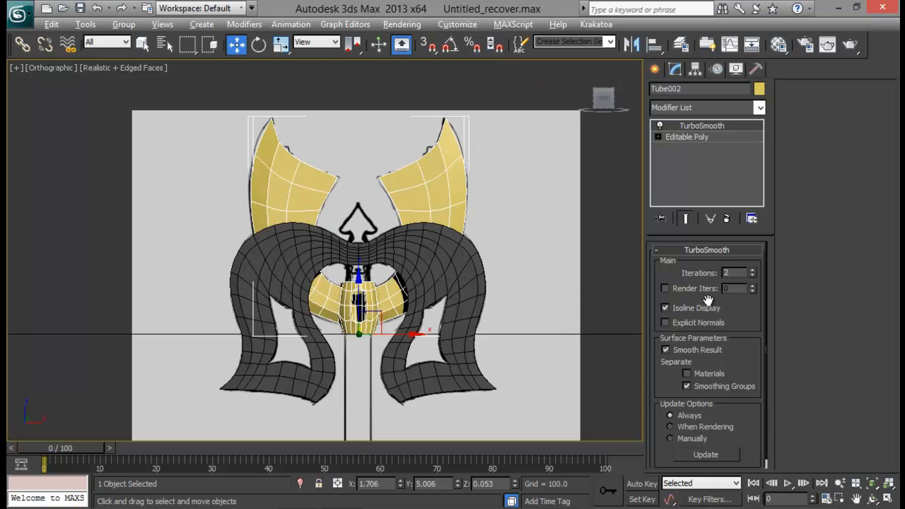
left_click(726, 218)
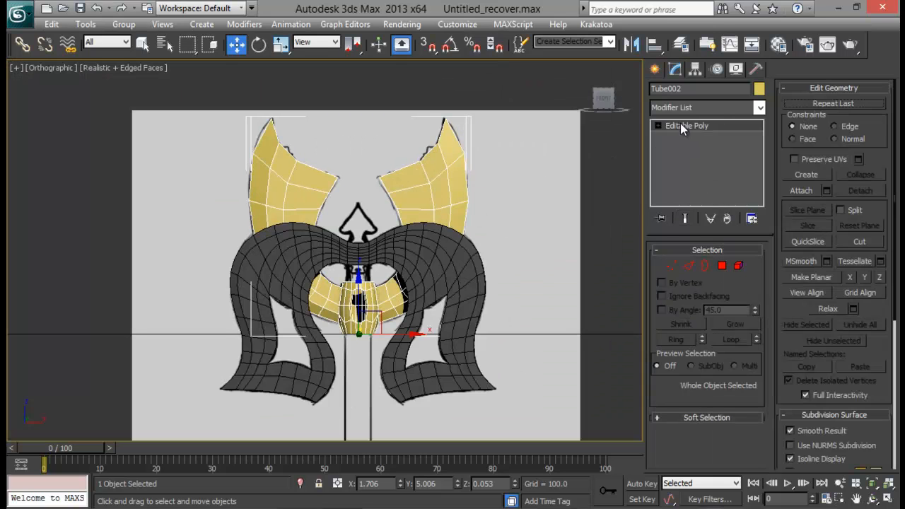
left_click(670, 266)
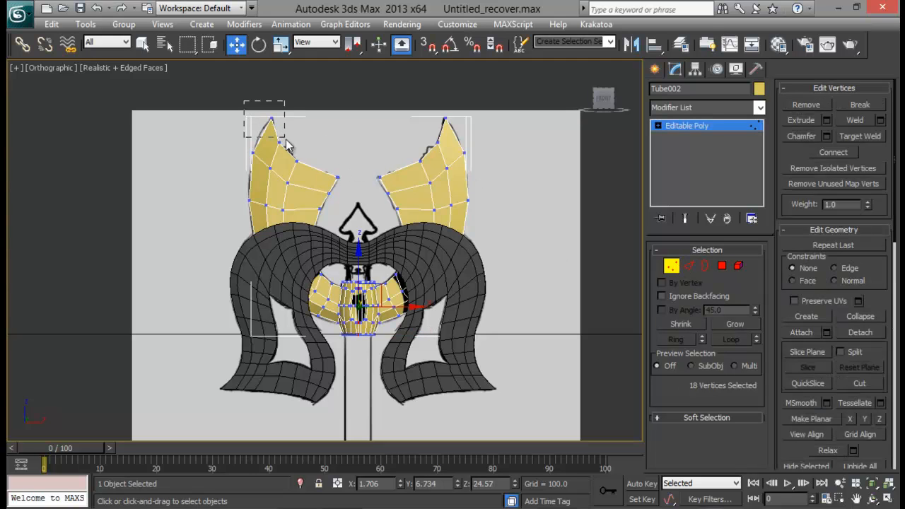
left_click_drag(244, 101, 286, 143)
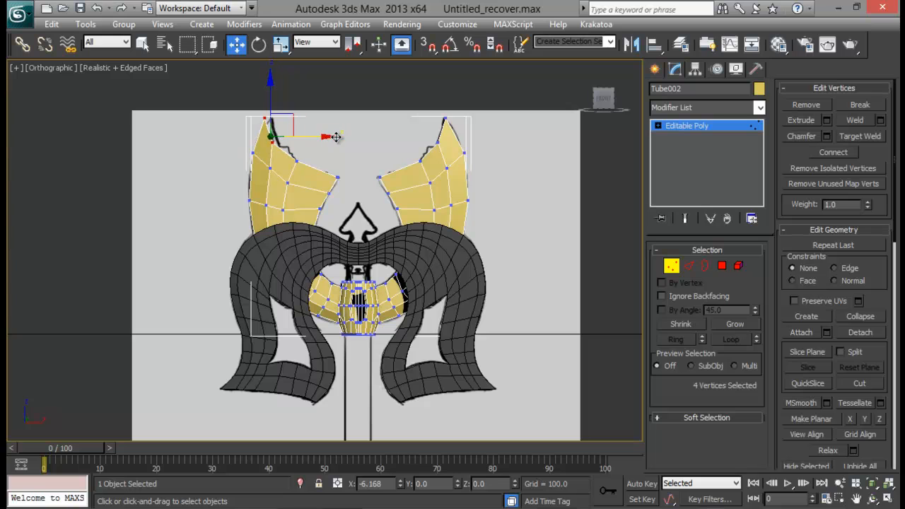
left_click(672, 266)
Reapply TurboSmooth to the yellow axe head with 2 iterations, isoline display and separation by smoothing groups.
left_click(678, 107)
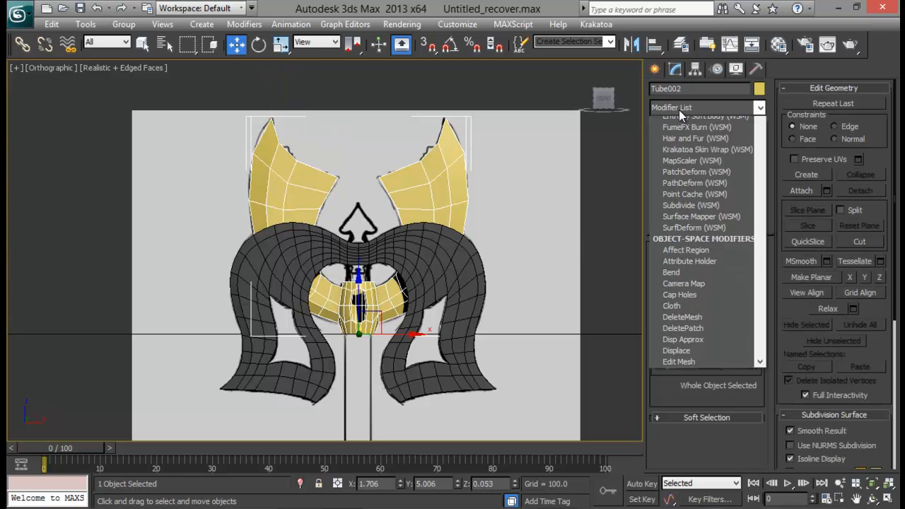
type("tu")
key("Return")
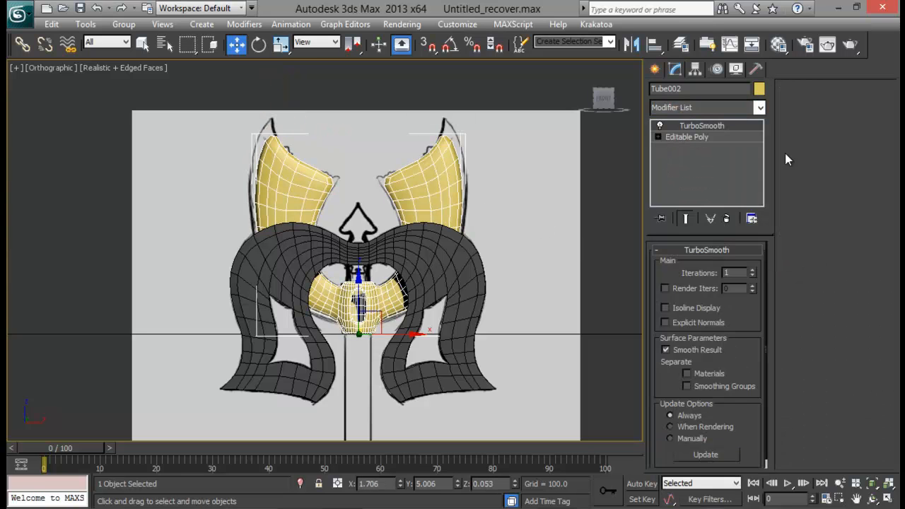
left_click(712, 388)
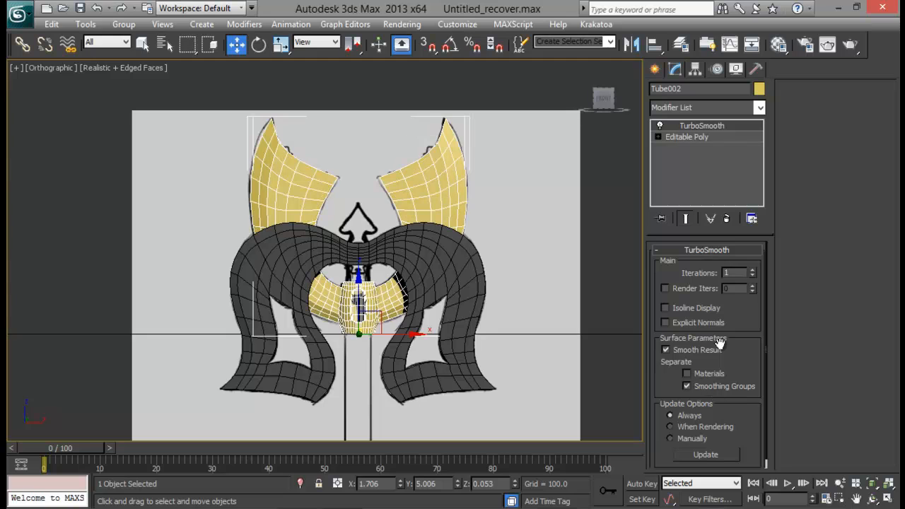
left_click(665, 309)
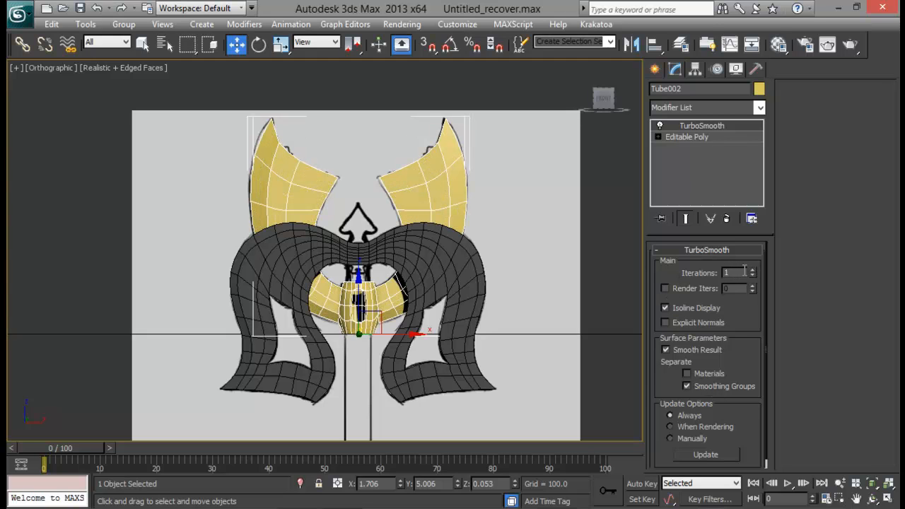
Assign the dark 01 - Default material to the yellow axe head.
left_click(580, 267)
key("alt+w")
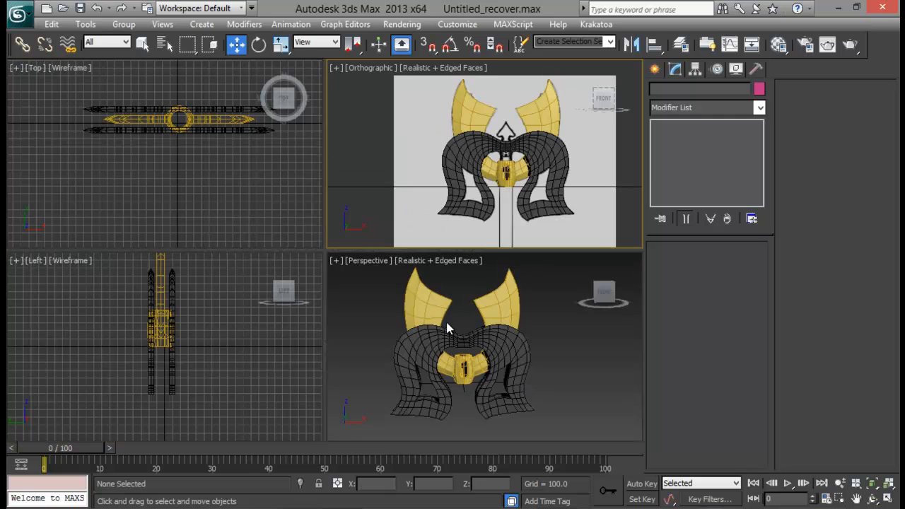
left_click(481, 302)
key("m")
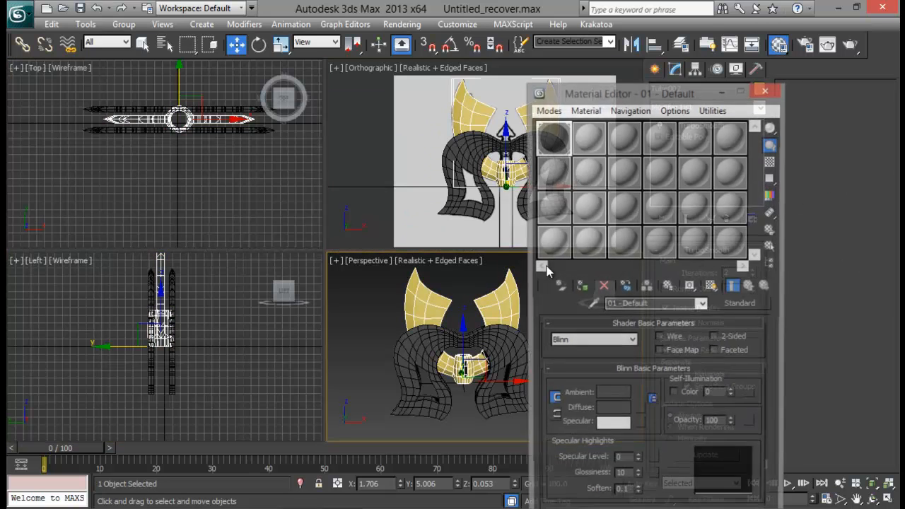
left_click(565, 289)
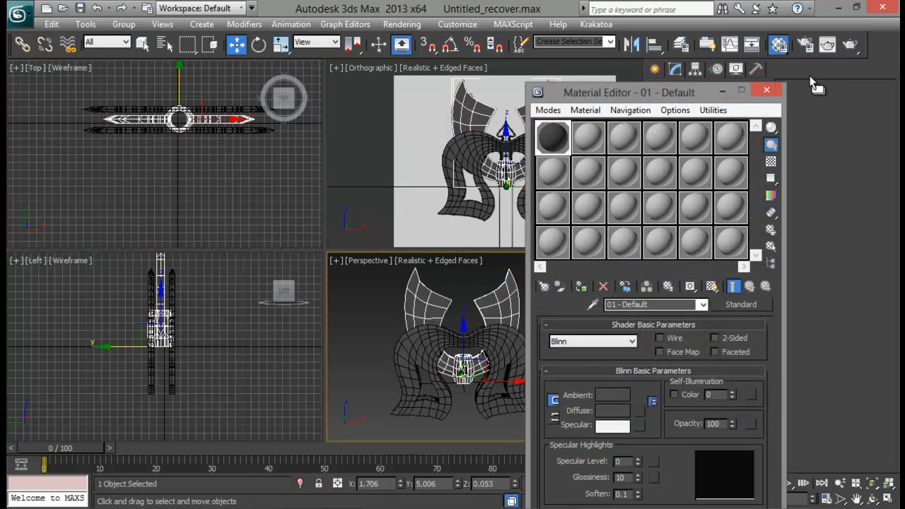
left_click(766, 89)
left_click(549, 360)
left_click(513, 291)
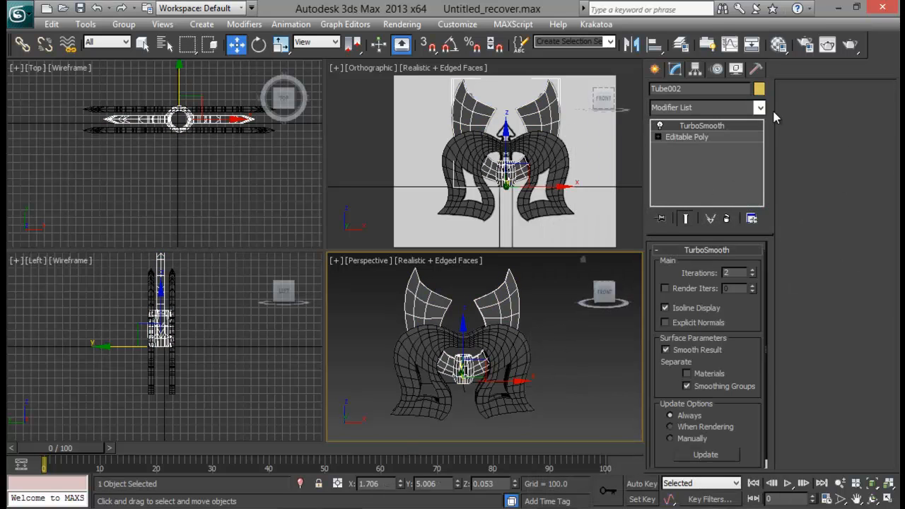
Set the axe head's object color to black and deselect it.
left_click(759, 89)
left_click(626, 344)
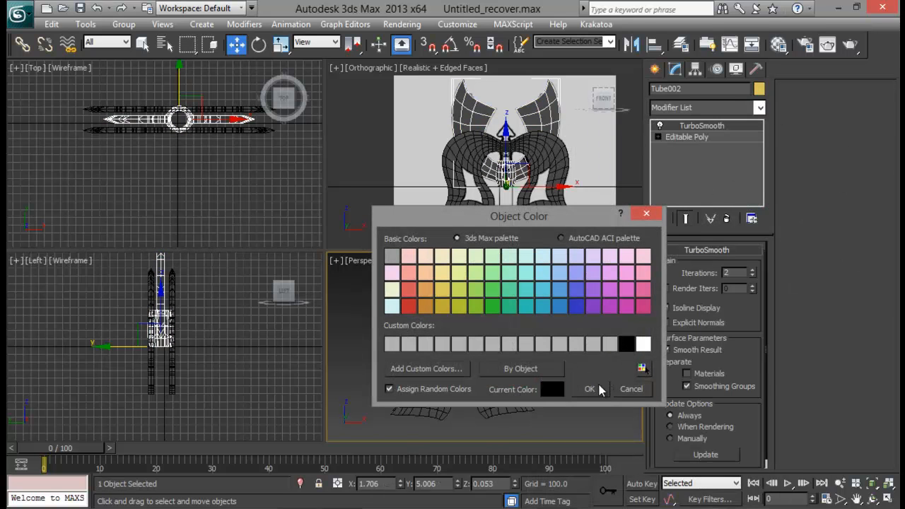
left_click(589, 389)
left_click(594, 375)
Compare the axe head from several angles with the axe main wireframe image in Windows Photo Viewer.
middle_click_drag(562, 384, 488, 373, "alt")
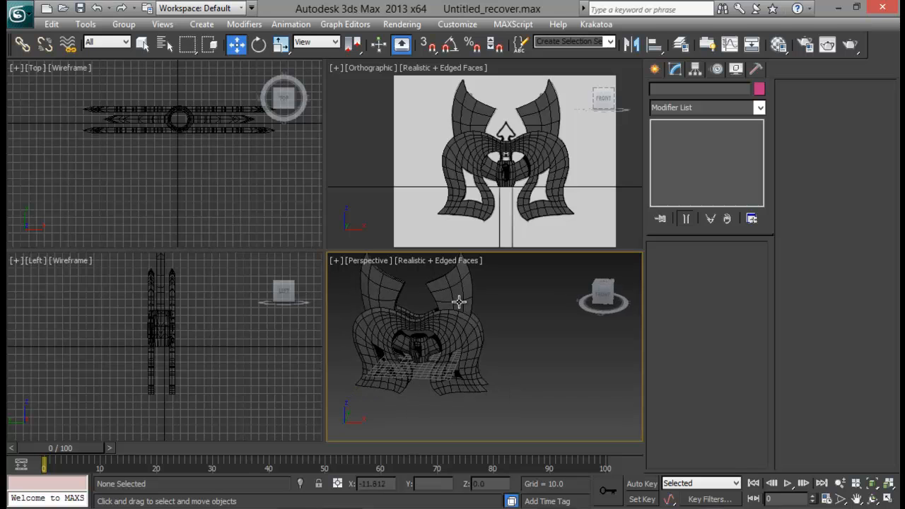
middle_click_drag(458, 303, 478, 328)
key("alt+w")
middle_click_drag(353, 294, 424, 261, "alt")
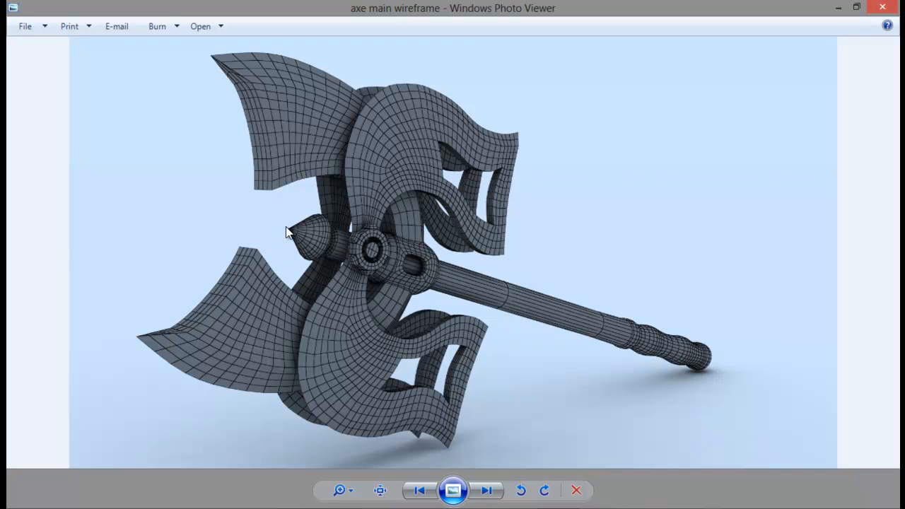
key("alt+Tab")
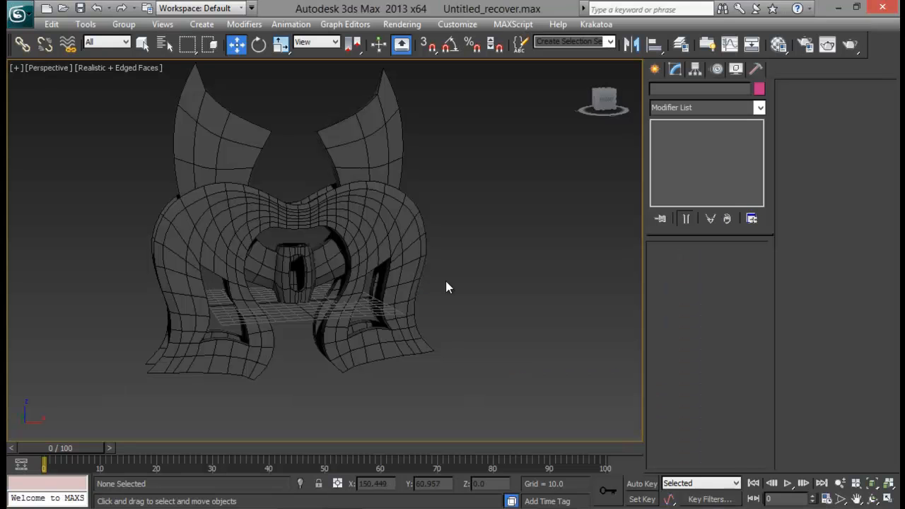
middle_click_drag(445, 281, 436, 259, "alt")
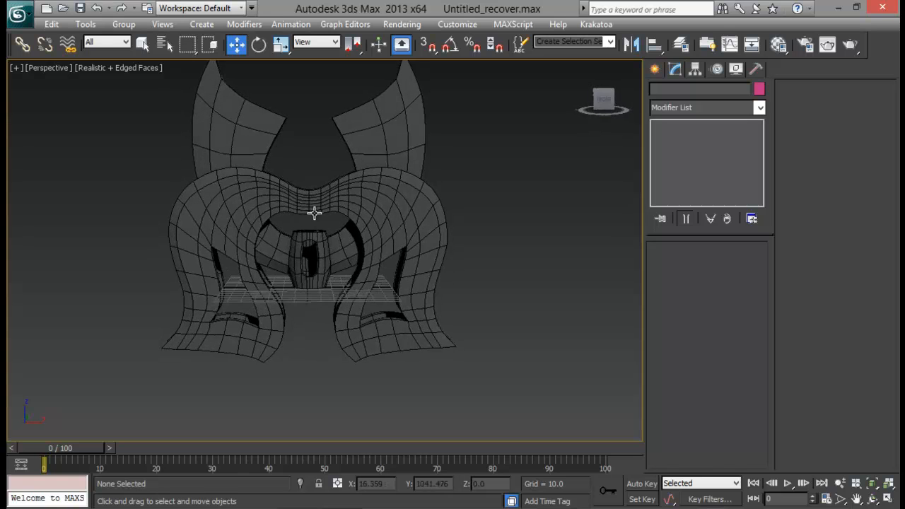
middle_click_drag(320, 198, 330, 219)
key("alt+w")
right_click(472, 179)
key("alt+w")
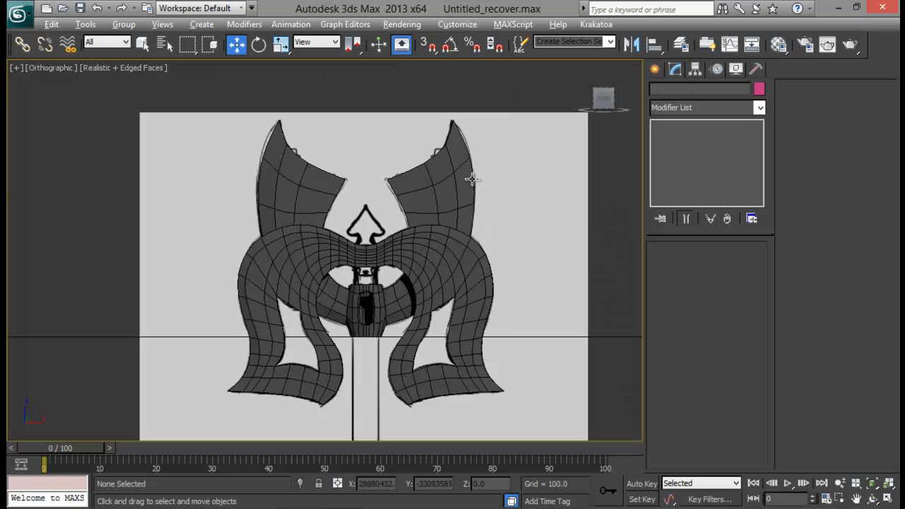
middle_click_drag(472, 179, 467, 145)
scroll(437, 146, "up", 2)
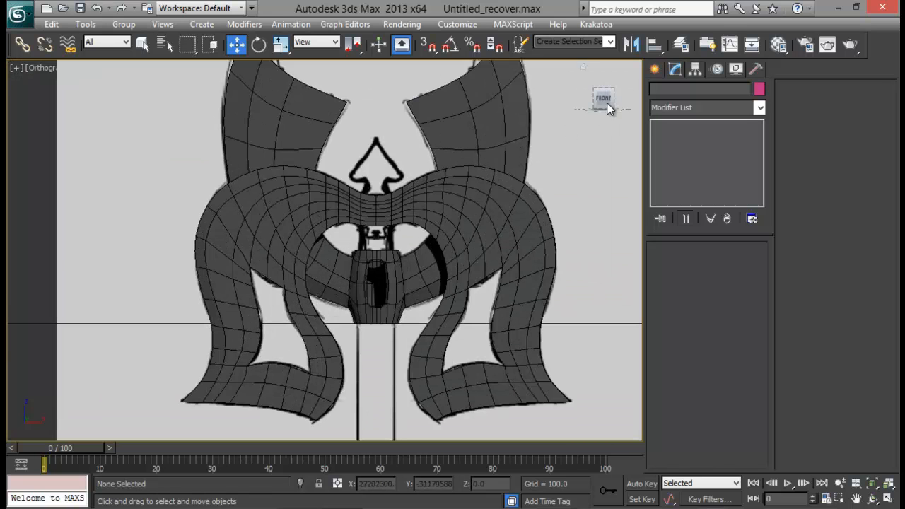
left_click(655, 70)
left_click(732, 188)
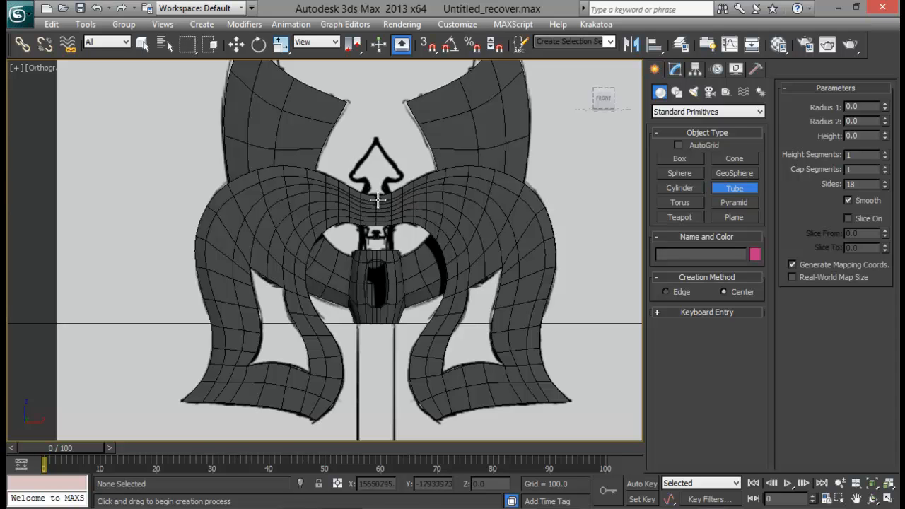
key("w")
middle_click_drag(375, 202, 412, 216)
key("alt+w")
key("alt+w")
middle_click_drag(502, 351, 583, 327)
scroll(583, 328, "down", 9)
middle_click_drag(531, 309, 314, 274, "alt")
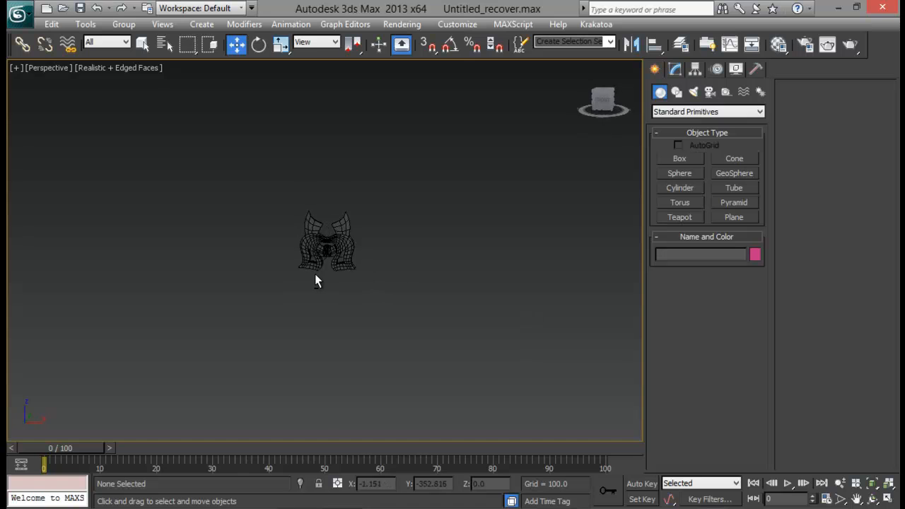
Draw a tube in the front view over the plates' central bridge, with radii about 17.1 and 9.8 and height about 11.5.
key("alt+w")
middle_click_drag(434, 155, 453, 143)
key("alt+w")
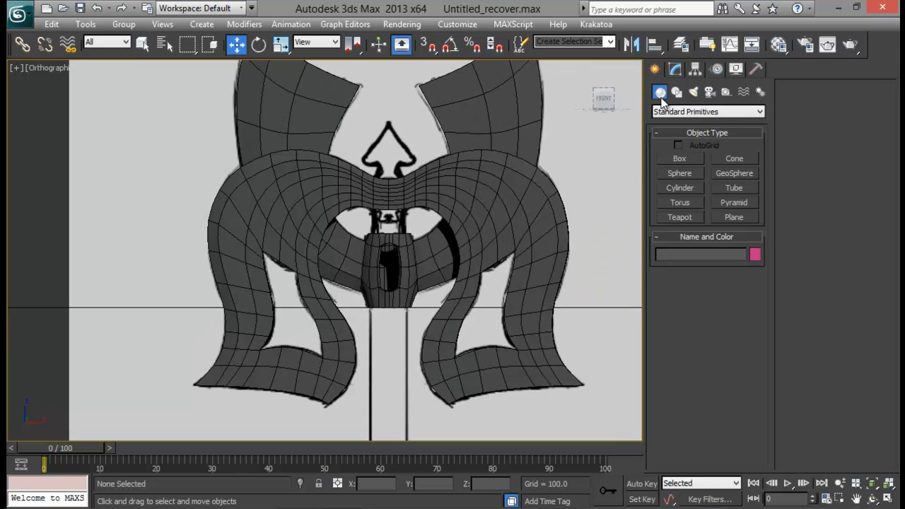
left_click(728, 188)
middle_click_drag(393, 193, 391, 210)
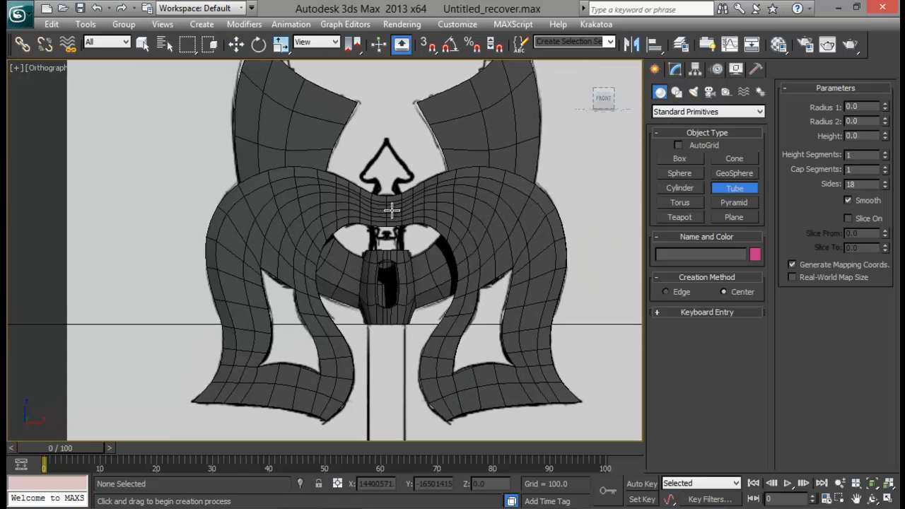
key("f")
scroll(414, 191, "down", 4)
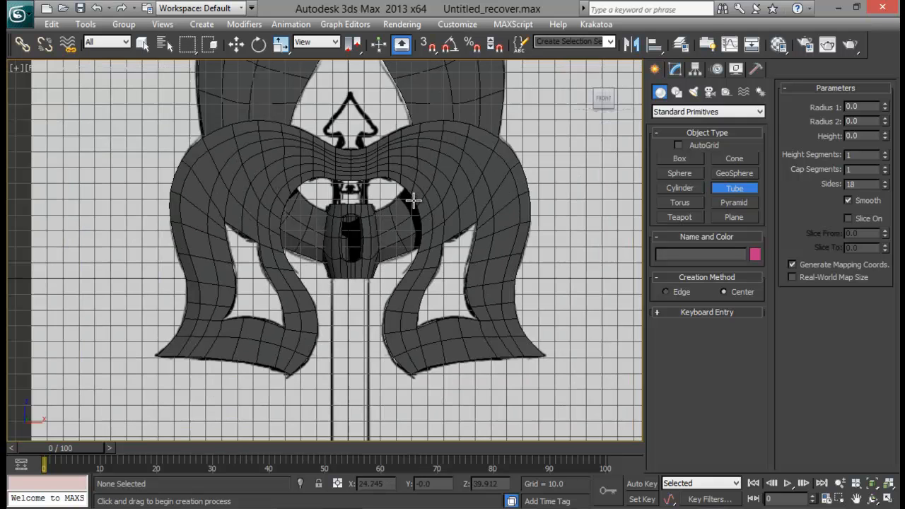
middle_click_drag(366, 150, 349, 205)
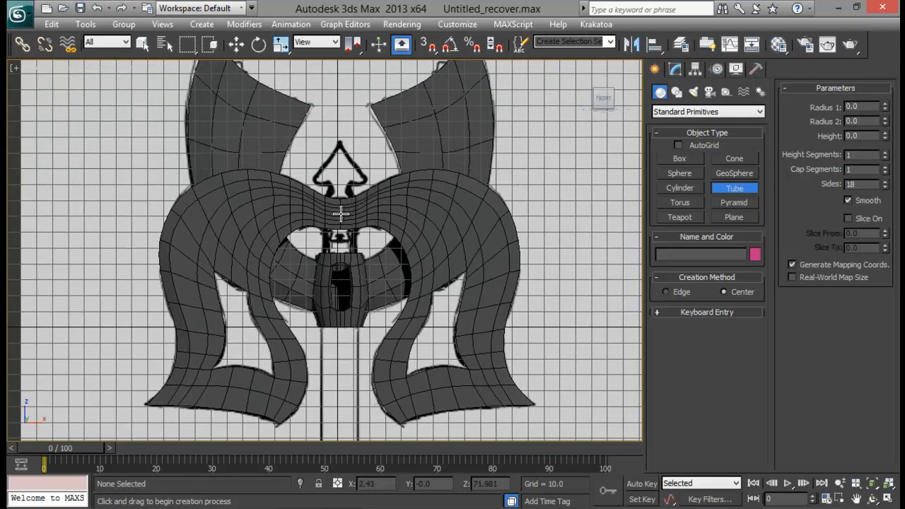
left_click_drag(340, 212, 358, 234)
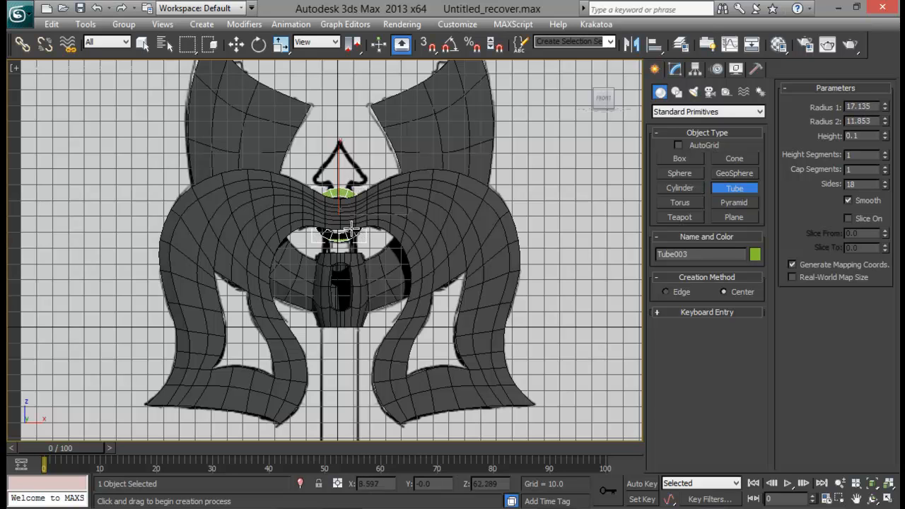
left_click(346, 226)
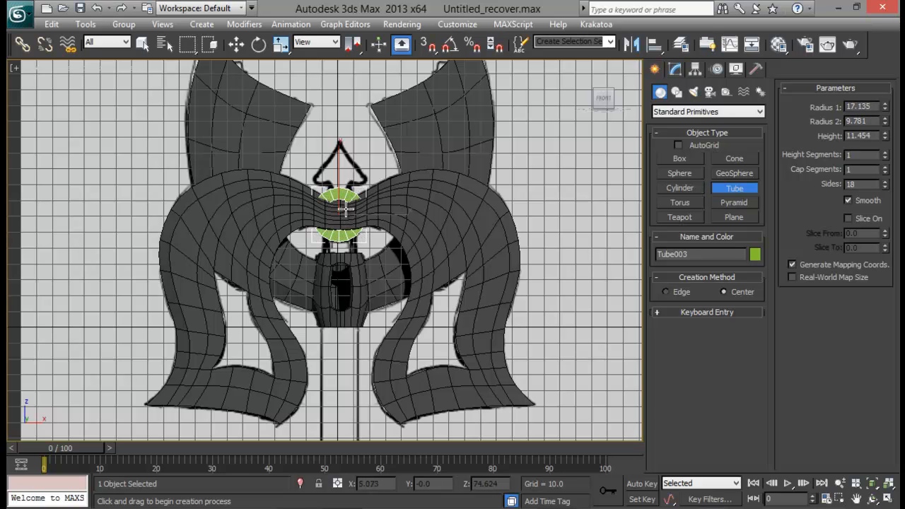
left_click(345, 208)
Move the green tube along Y to about -18.65, in front of the dark blade plate.
key("w")
middle_click_drag(355, 199, 358, 175)
key("alt+w")
middle_click_drag(453, 356, 487, 325)
key("alt+w")
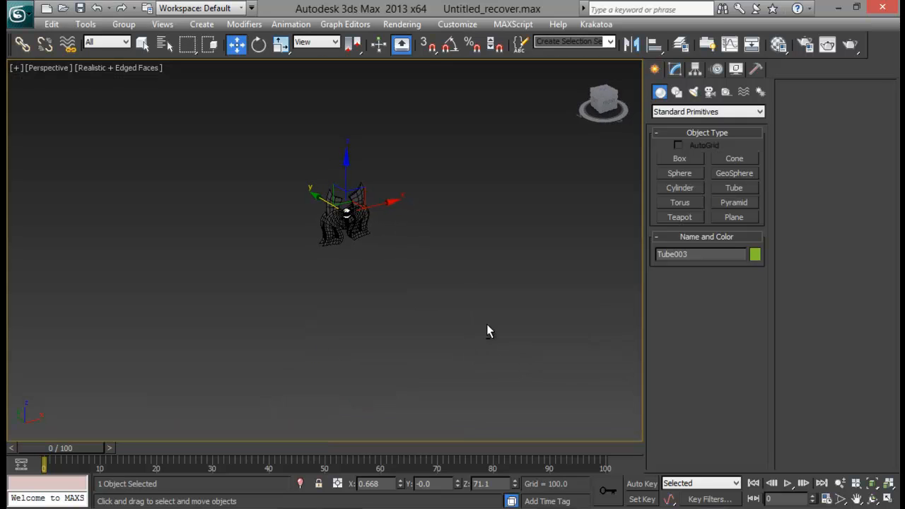
key("z")
middle_click_drag(399, 227, 426, 241)
scroll(426, 242, "down", 4)
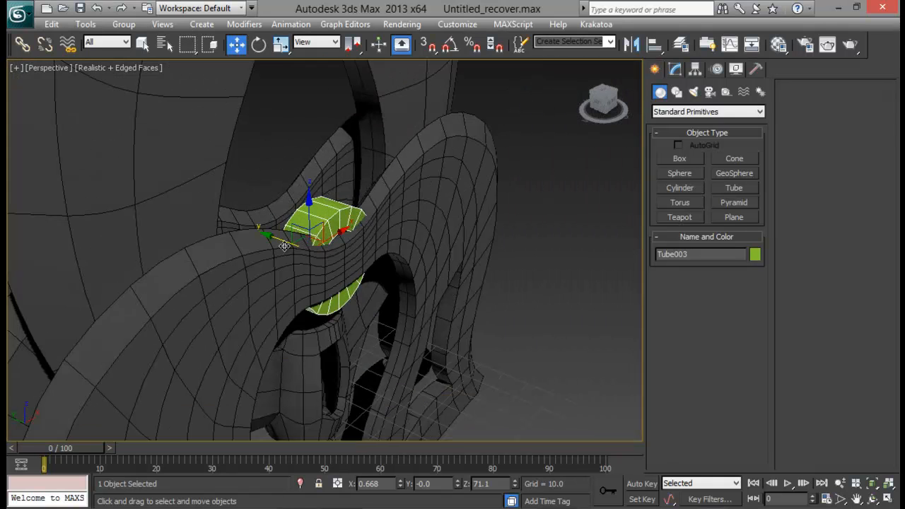
left_click_drag(278, 243, 325, 249)
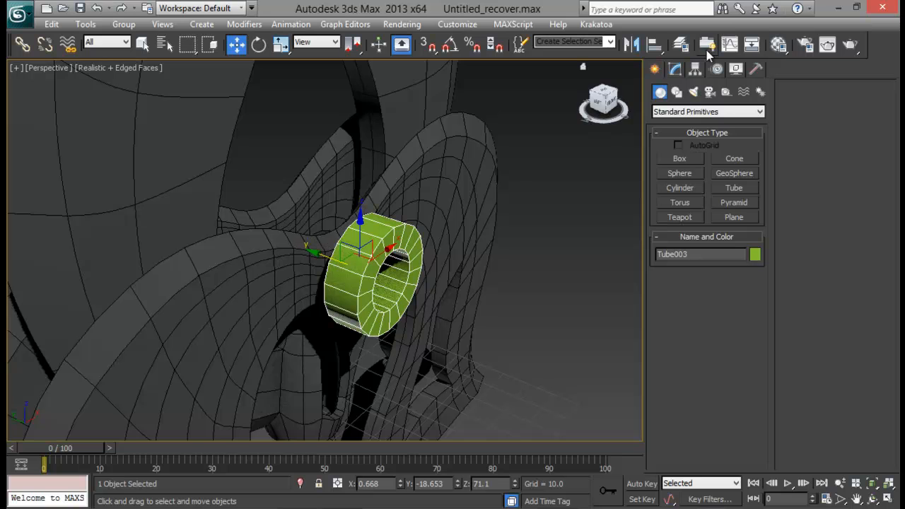
Reduce the tube's height to about 7.9 and set its sides to 8, trying 12 sides as well.
left_click(675, 69)
left_click_drag(757, 299, 759, 321)
middle_click_drag(452, 311, 353, 275, "alt")
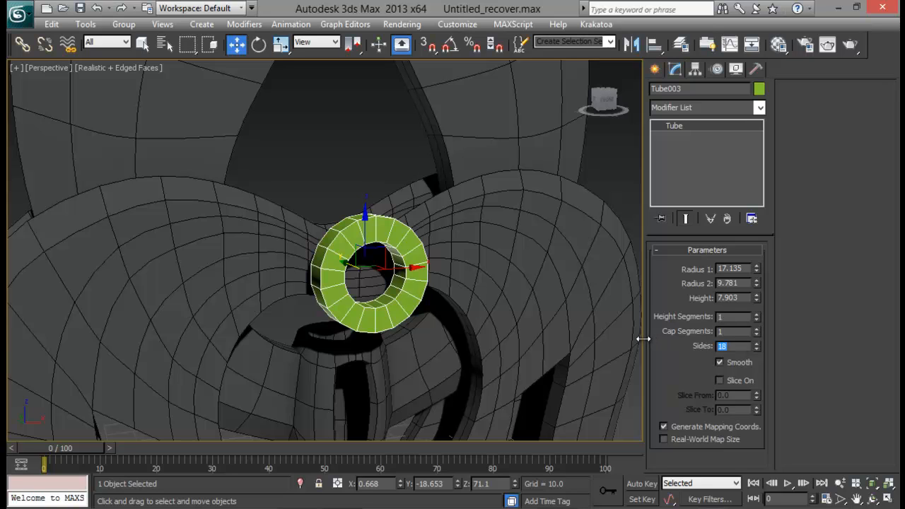
key("Return")
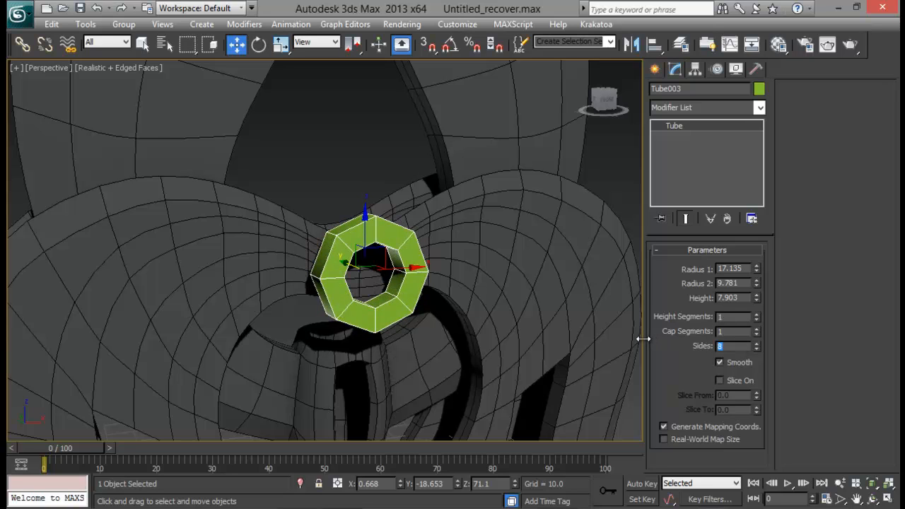
key("Return")
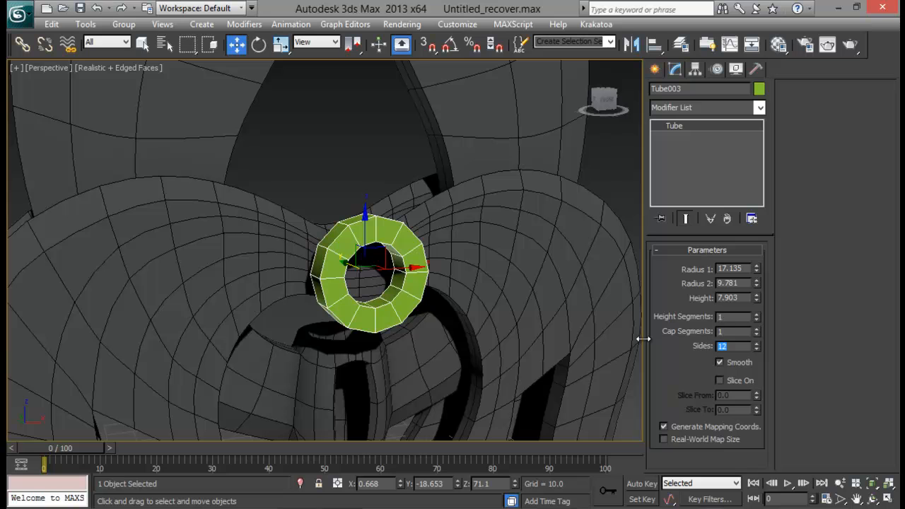
type("8")
key("Return")
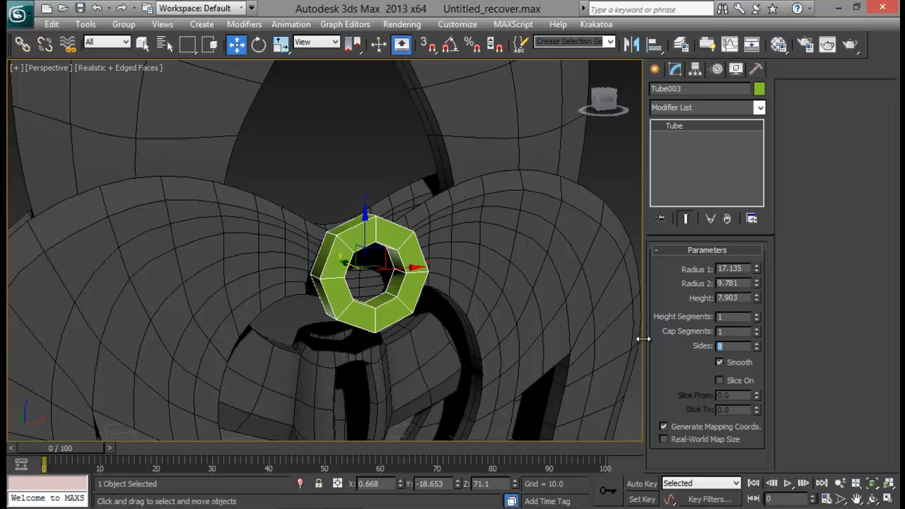
Convert the eight-sided green tube to an editable poly.
middle_click_drag(452, 321, 428, 325, "alt")
right_click(406, 224)
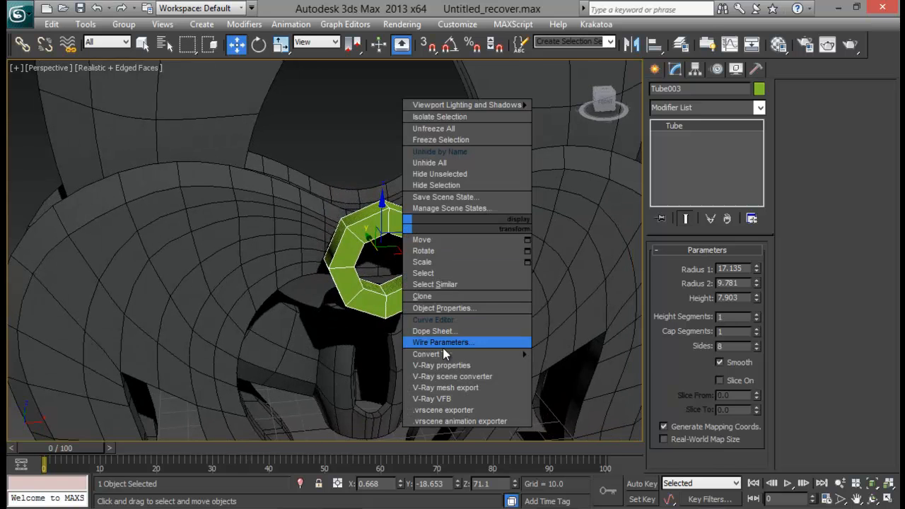
mouse_move(500, 357)
left_click(584, 365)
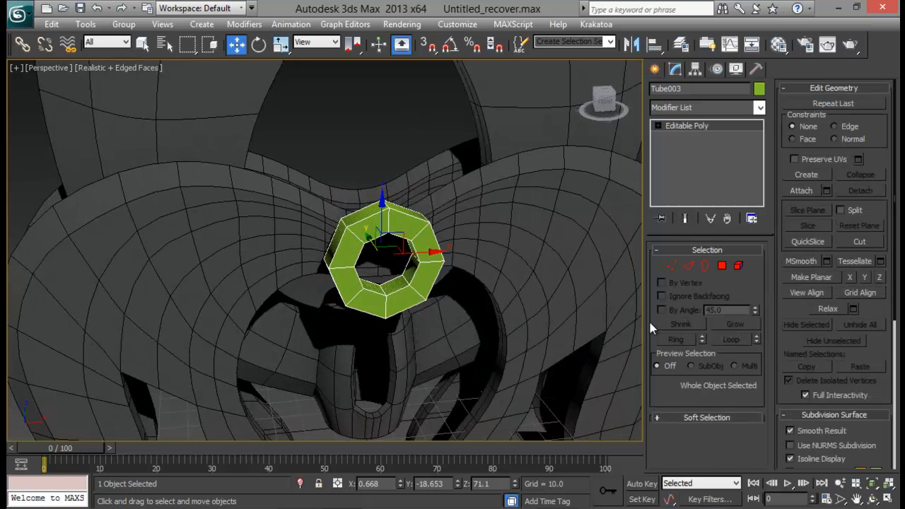
Select four alternate outer side polygons of the tube and extrude them by about 8.
left_click(722, 267)
middle_click_drag(372, 256, 397, 268, "alt")
left_click(364, 207)
middle_click_drag(408, 228, 339, 222, "alt")
left_click(405, 249, "ctrl")
middle_click_drag(406, 309, 571, 337, "alt")
left_click(395, 326, "ctrl")
left_click(324, 294, "ctrl")
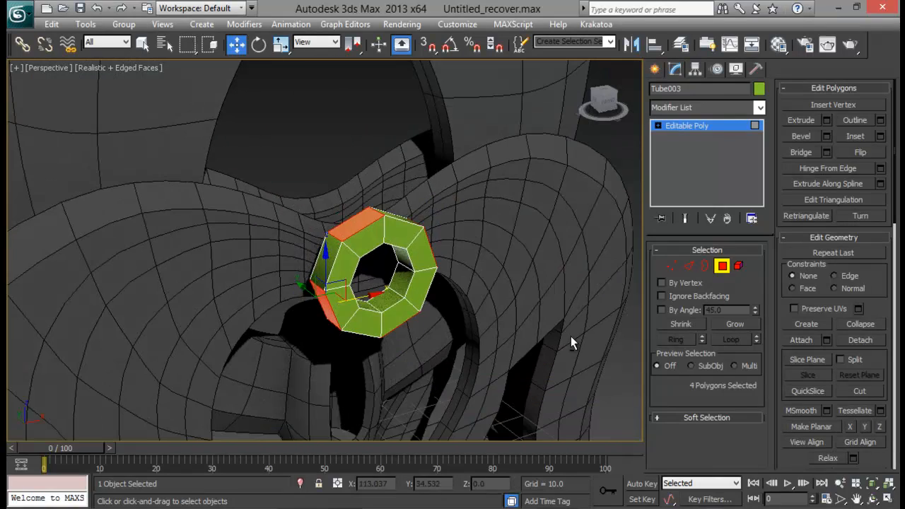
left_click(827, 122)
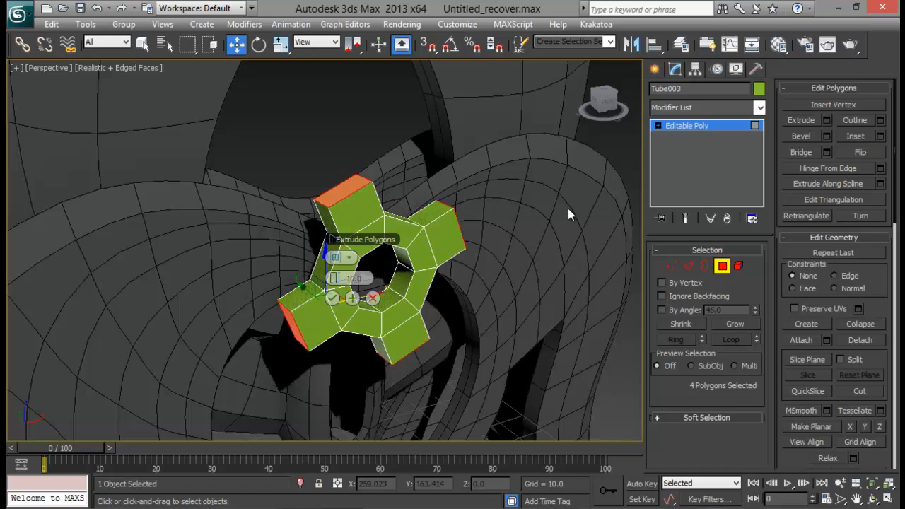
left_click_drag(337, 278, 314, 278)
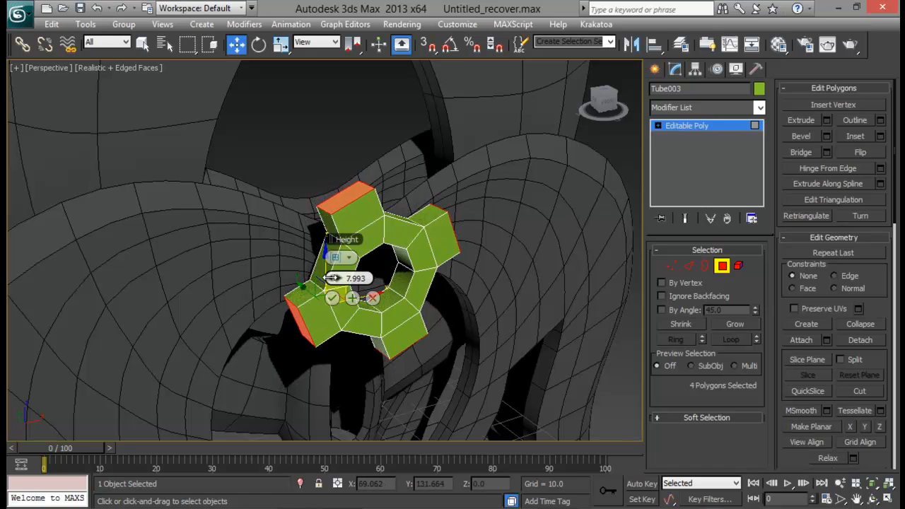
left_click(331, 298)
Scale the four extruded end polygons down uniformly to about 66% to taper the teeth.
key("r")
left_click_drag(305, 309, 310, 356)
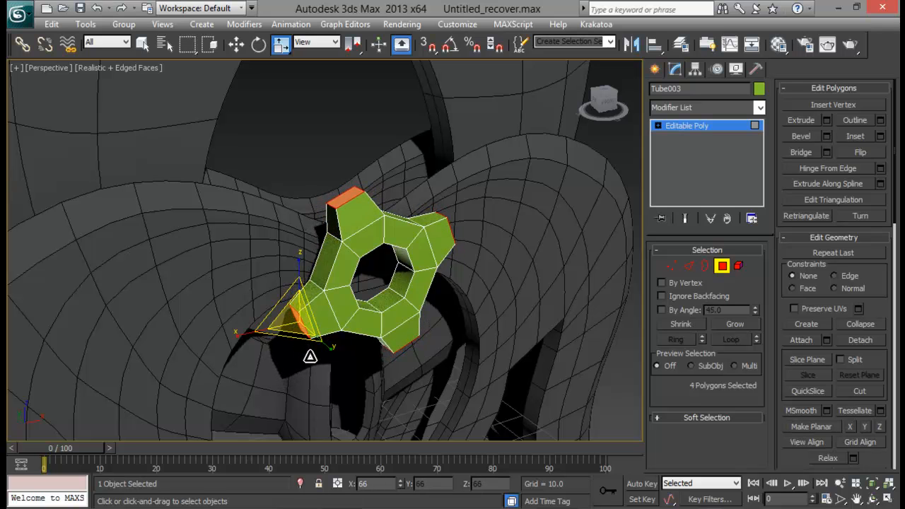
middle_click_drag(418, 312, 367, 290, "alt")
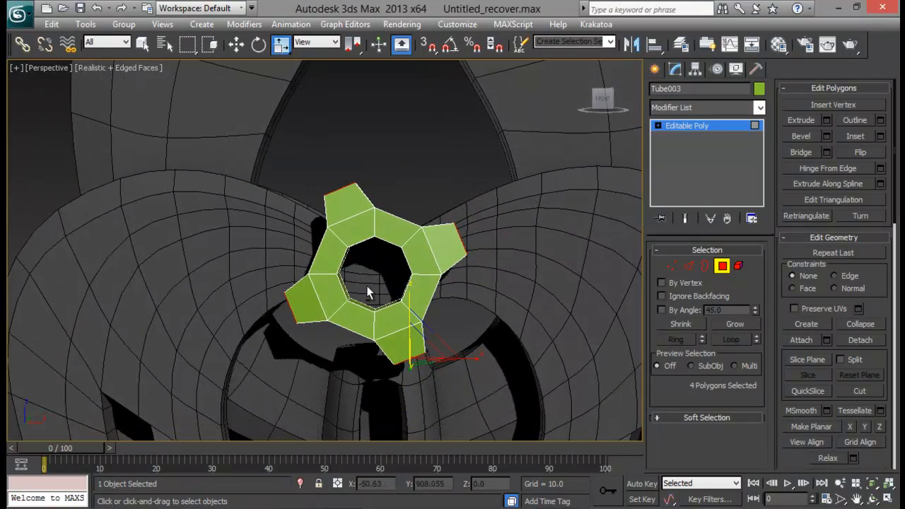
Undo the tooth taper, extrusion and poly conversion, back to the parametric tube with 12 sides.
key("ctrl+z")
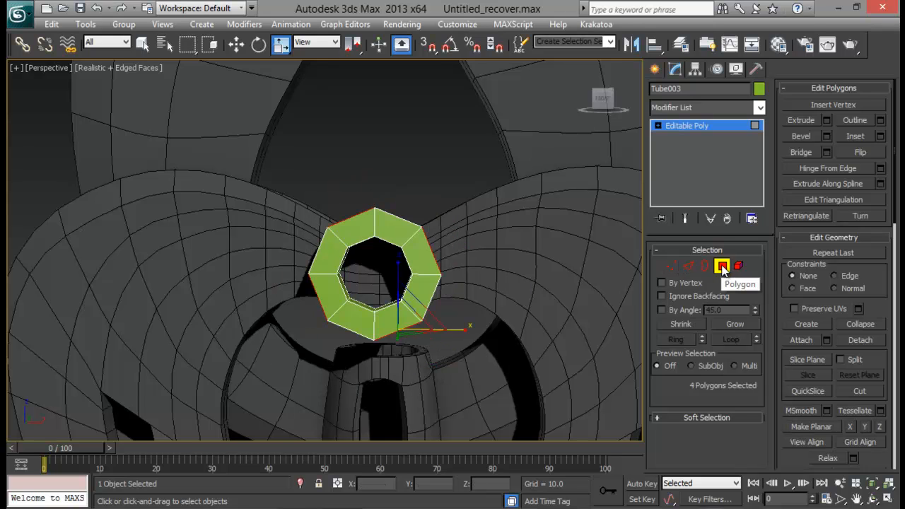
left_click(721, 267)
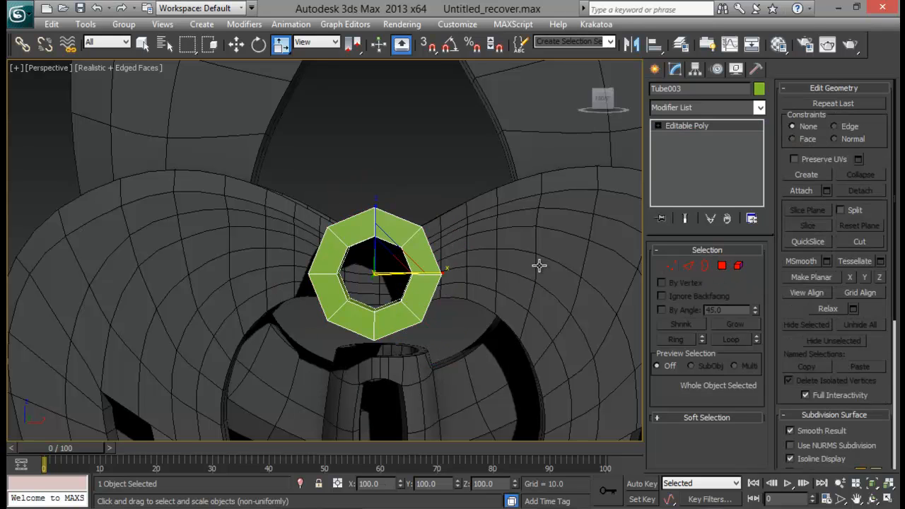
key("ctrl+z")
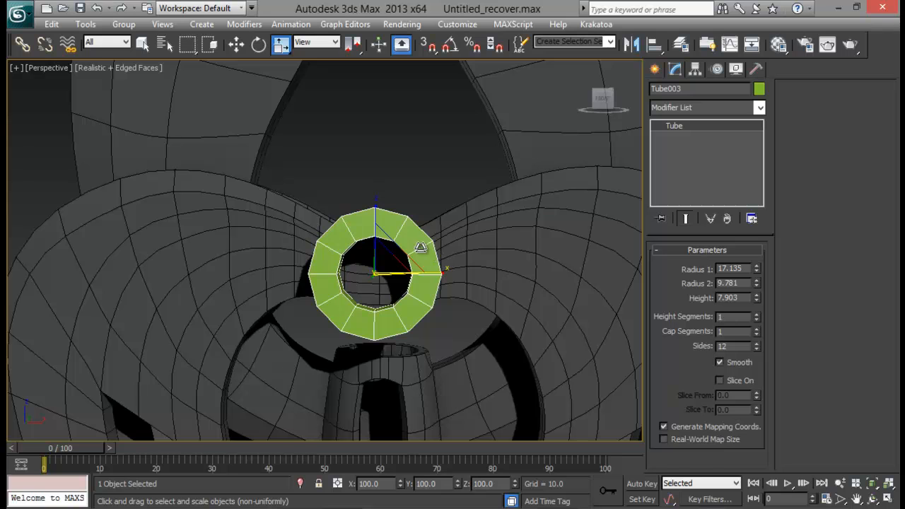
Convert the 12-sided green tube to an editable poly.
middle_click_drag(452, 283, 364, 219, "alt")
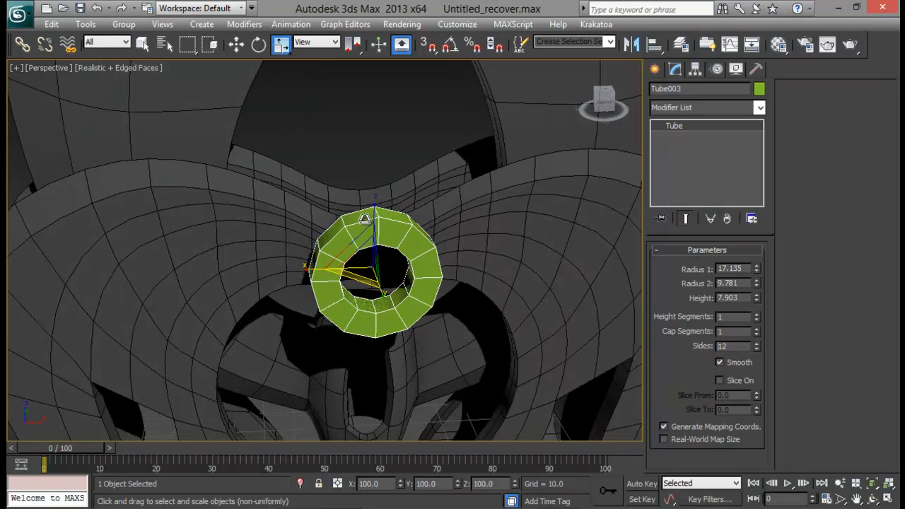
right_click(391, 250)
mouse_move(441, 367)
left_click(559, 384)
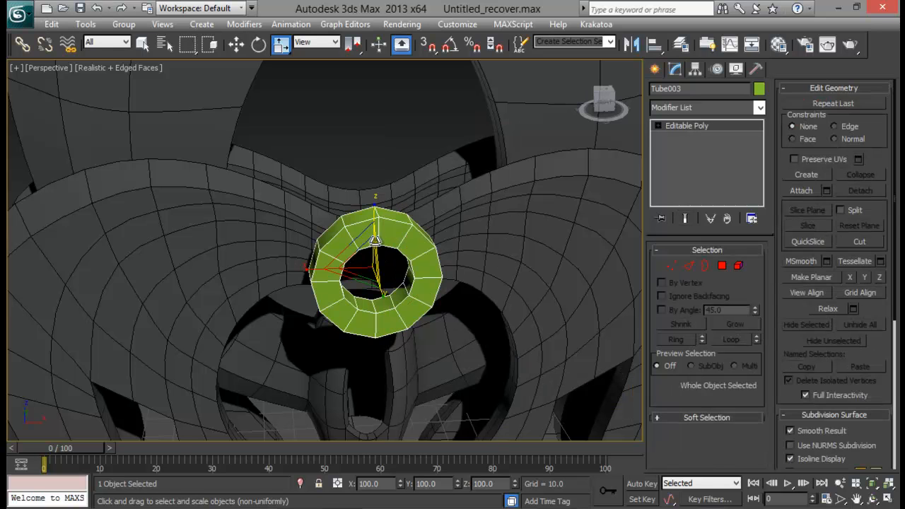
left_click(363, 211)
middle_click_drag(363, 211, 459, 229, "alt")
left_click(324, 241)
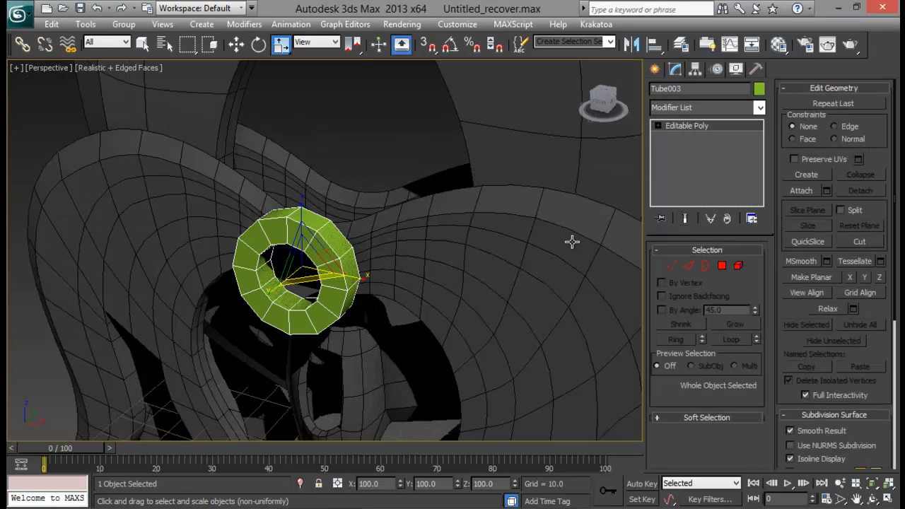
Select six alternate outer side polygons of the ring and bevel them with height about 4.16 and outline about -1.73.
left_click(722, 265)
left_click(289, 212)
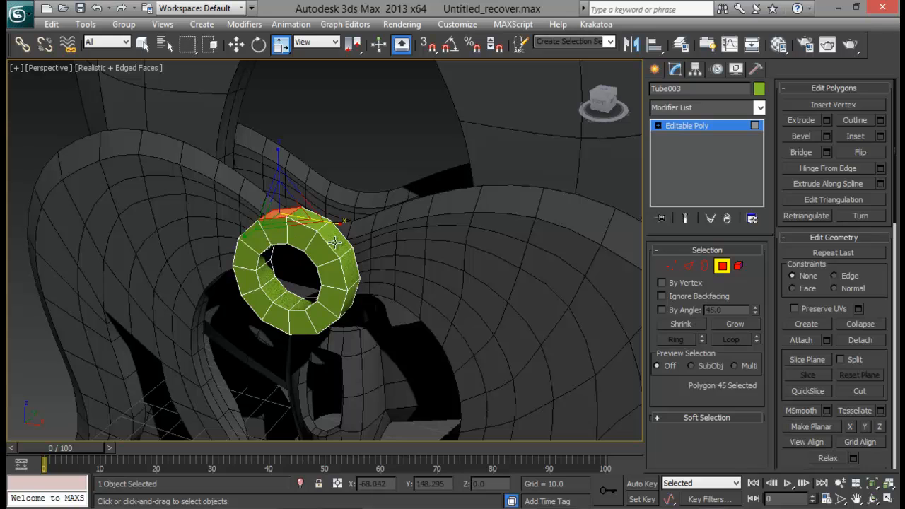
left_click(335, 243, "ctrl")
middle_click_drag(336, 243, 345, 262, "alt")
left_click(343, 297, "ctrl")
middle_click_drag(344, 297, 383, 252, "alt")
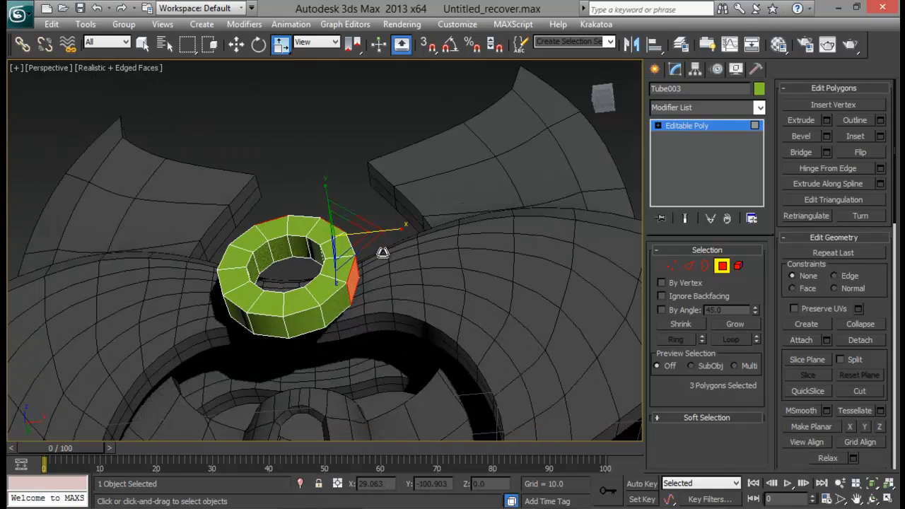
left_click(307, 317, "ctrl")
middle_click_drag(307, 316, 408, 326, "alt")
left_click(244, 288, "ctrl")
middle_click_drag(244, 288, 329, 325, "alt")
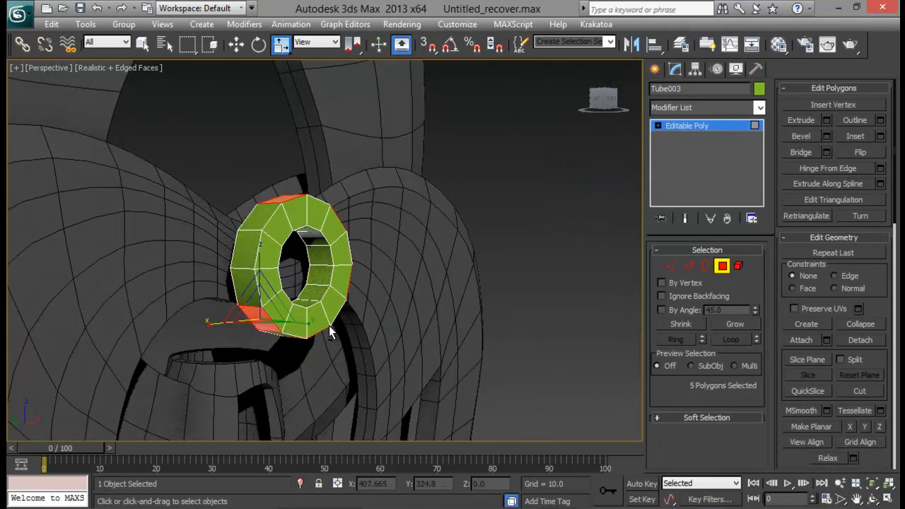
left_click(243, 250, "ctrl")
left_click(826, 121)
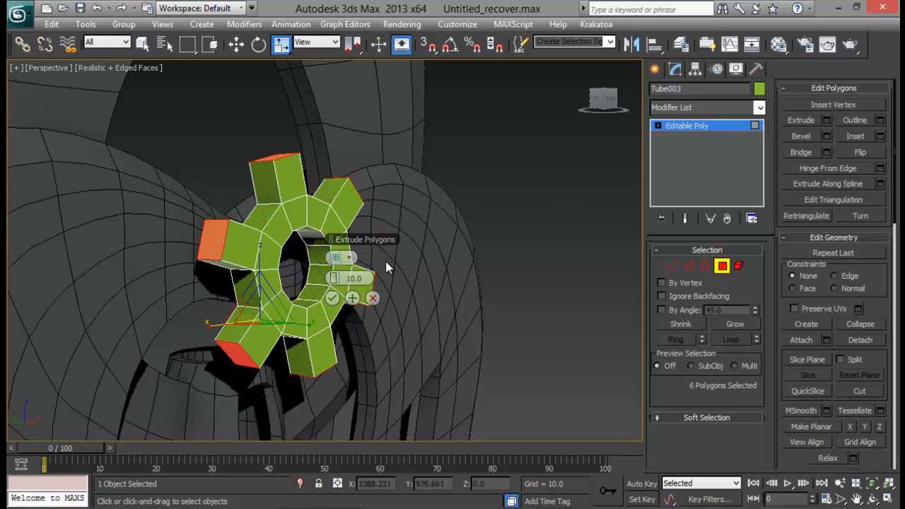
left_click(369, 298)
left_click(826, 135)
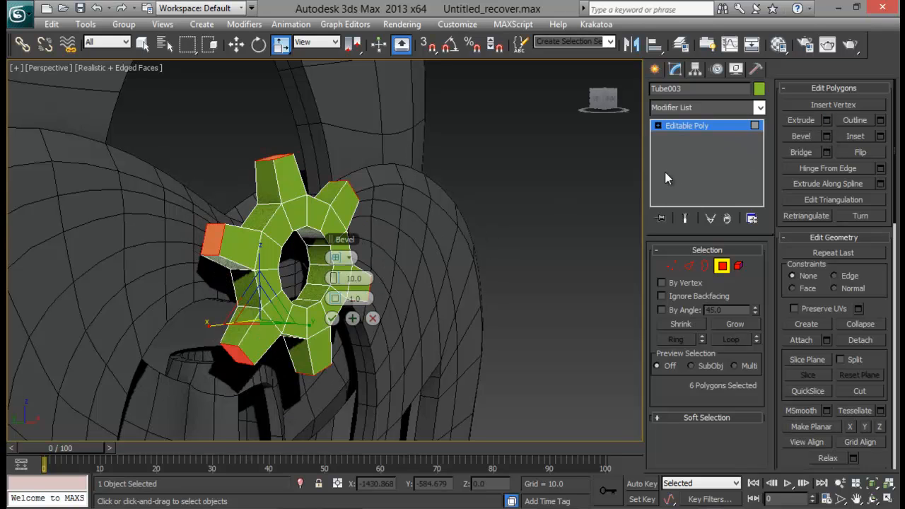
left_click_drag(338, 280, 333, 299)
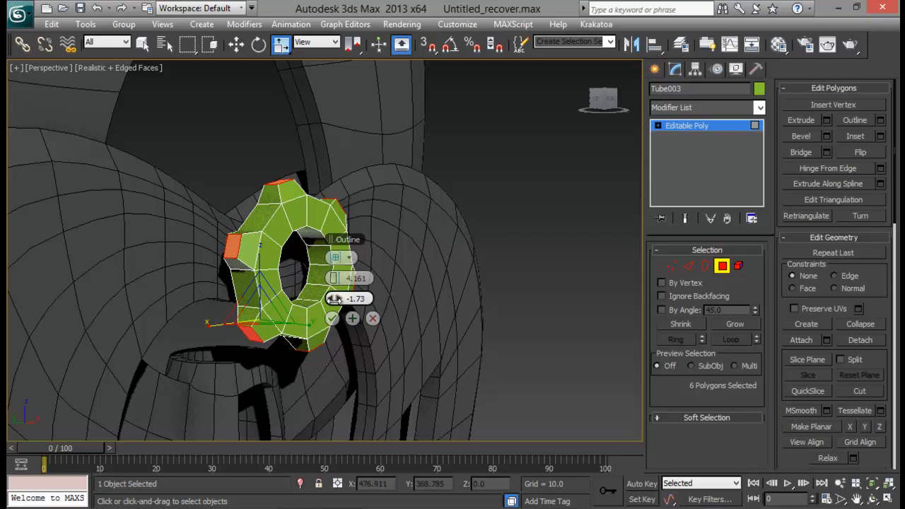
left_click(331, 318)
middle_click_drag(331, 318, 450, 273, "alt")
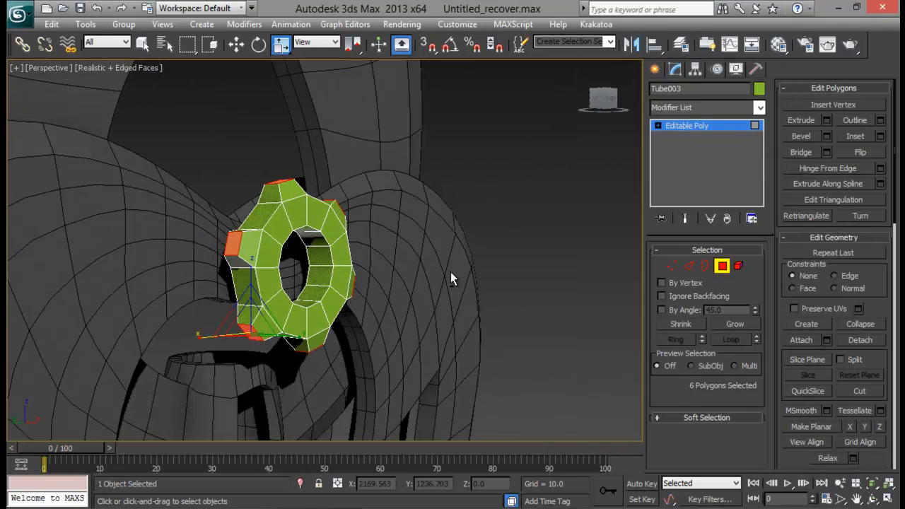
Finish polygon editing and move the toothed ring along Y toward the front blade plate, working in the top view.
left_click(721, 266)
left_click(381, 260)
middle_click_drag(381, 260, 234, 271, "alt")
left_click(236, 223)
middle_click_drag(209, 224, 374, 262, "alt")
scroll(323, 218, "down", 5)
key("alt+w")
middle_click_drag(256, 147, 256, 160)
key("alt+w")
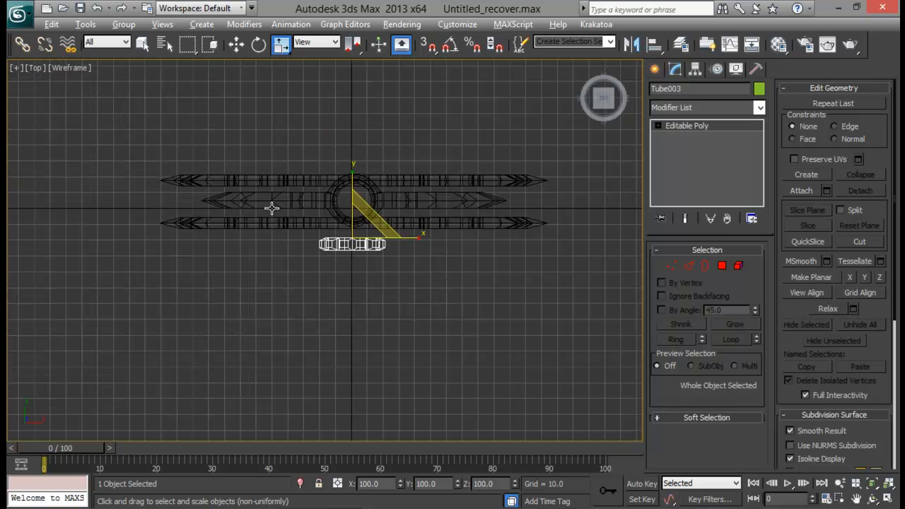
key("w")
left_click_drag(351, 204, 351, 200)
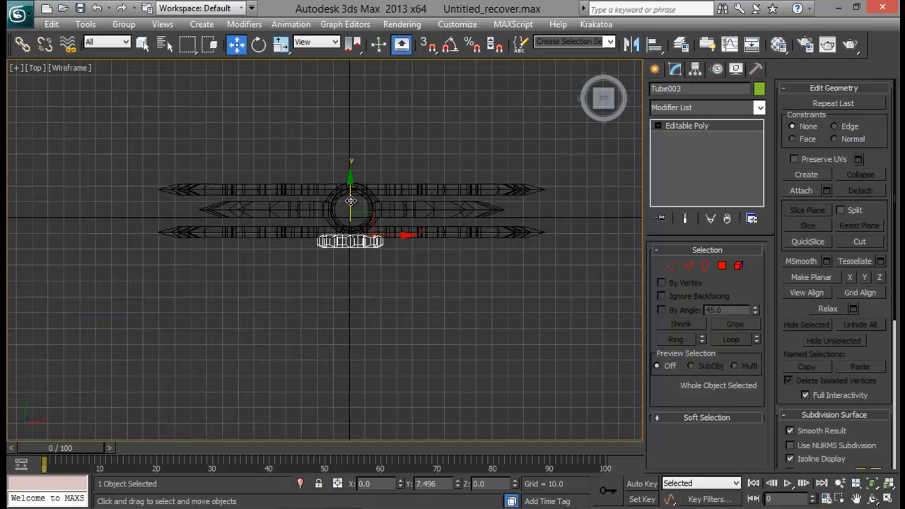
Check the reference and fine-tune the toothed ring's position to about Y -12.98 and Z 70.28.
key("alt+Tab")
key("alt+Tab")
key("alt+w")
key("alt+w")
middle_click_drag(443, 316, 414, 304, "alt")
scroll(355, 293, "up", 5)
left_click_drag(175, 191, 182, 194)
middle_click_drag(182, 195, 223, 156, "alt")
left_click_drag(225, 157, 227, 160)
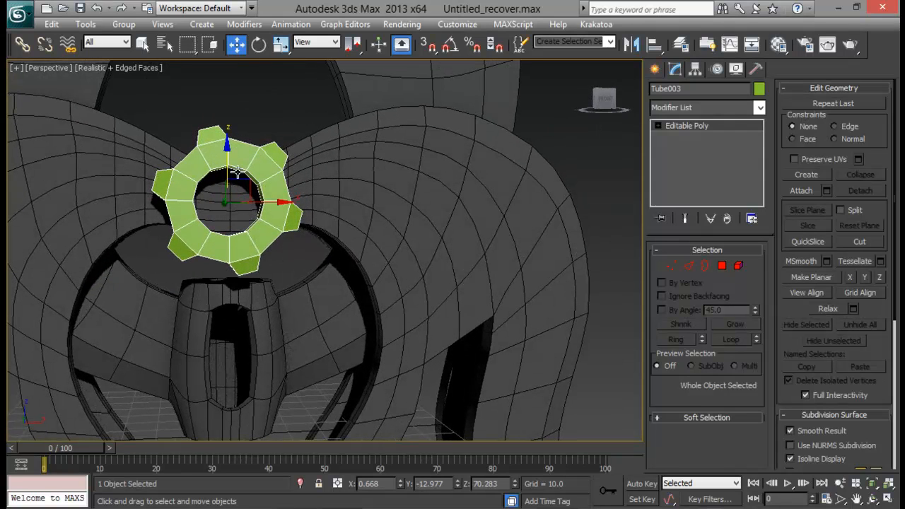
left_click(654, 68)
left_click(682, 187)
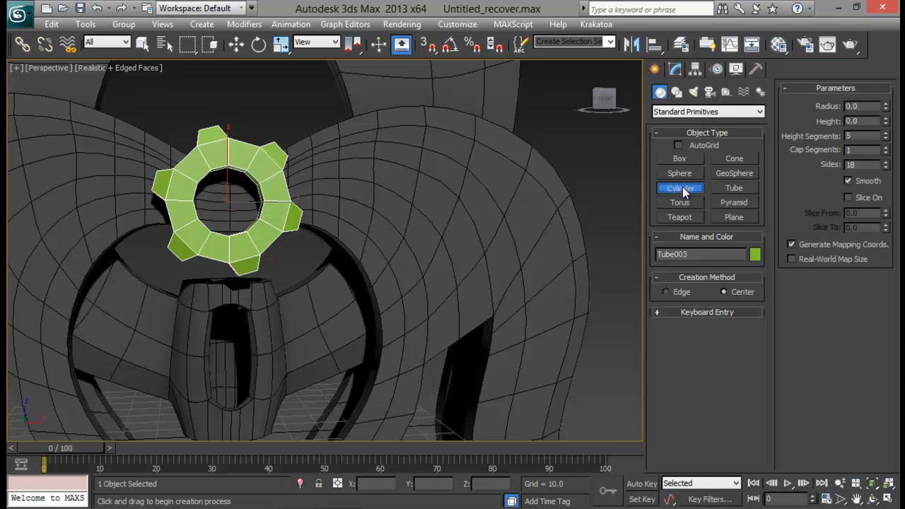
middle_click_drag(273, 201, 292, 189)
key("alt+w")
middle_click(438, 153)
key("alt+w")
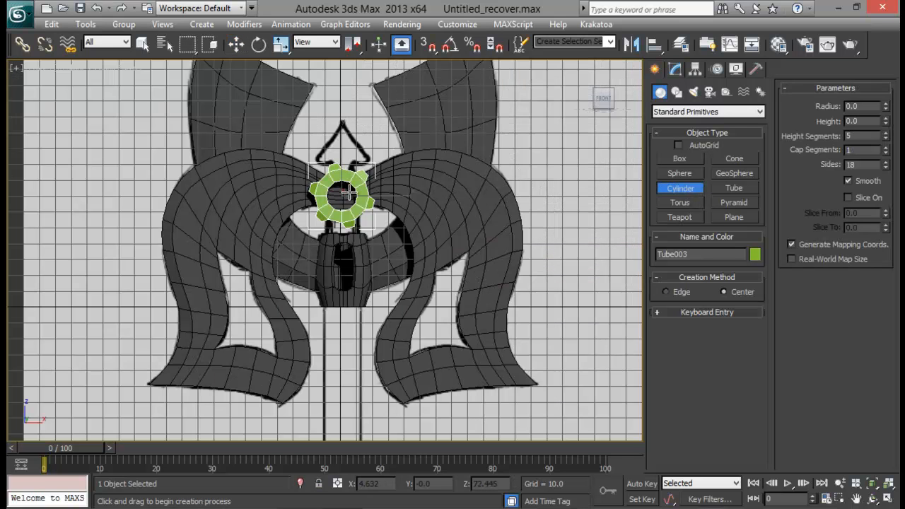
left_click_drag(343, 195, 346, 202)
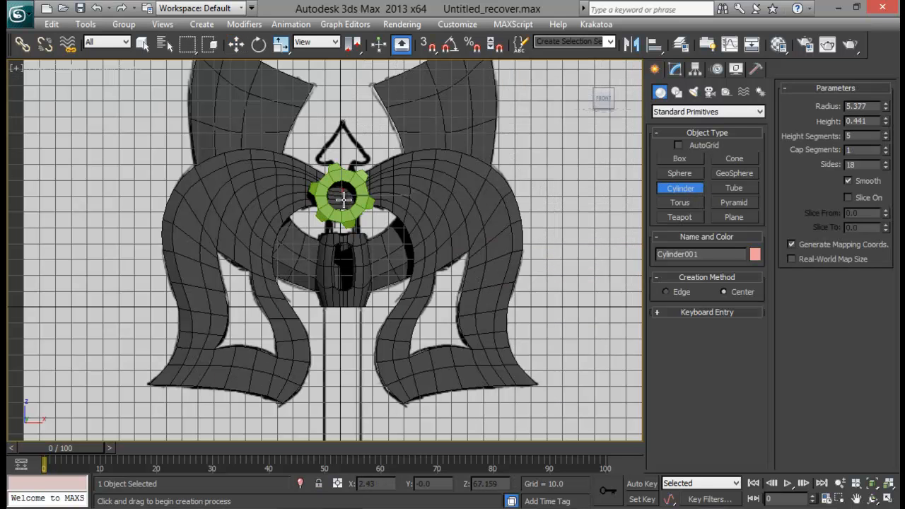
right_click(343, 197)
right_click(343, 197)
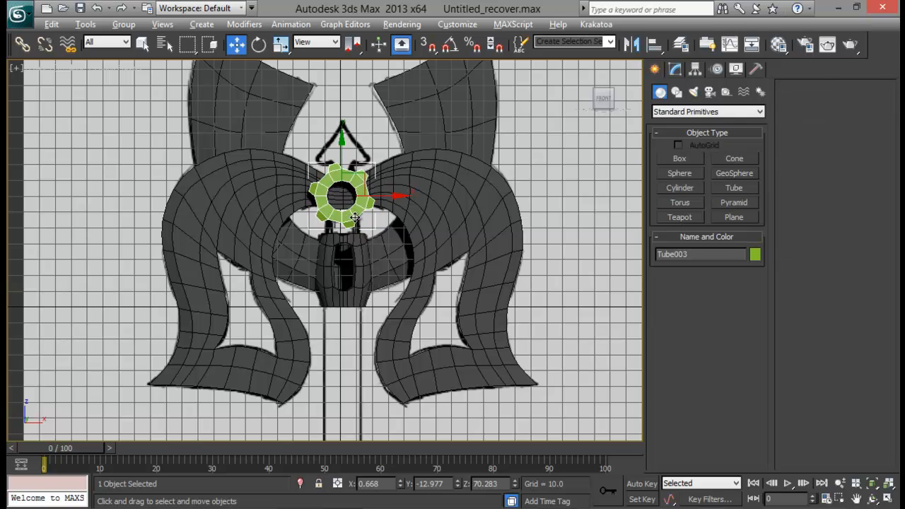
Draw a cylinder in the front view below the axe head, with radius about 7.7 and height about 8.8.
key("alt+w")
middle_click(457, 317)
key("alt+w")
scroll(457, 316, "down", 3)
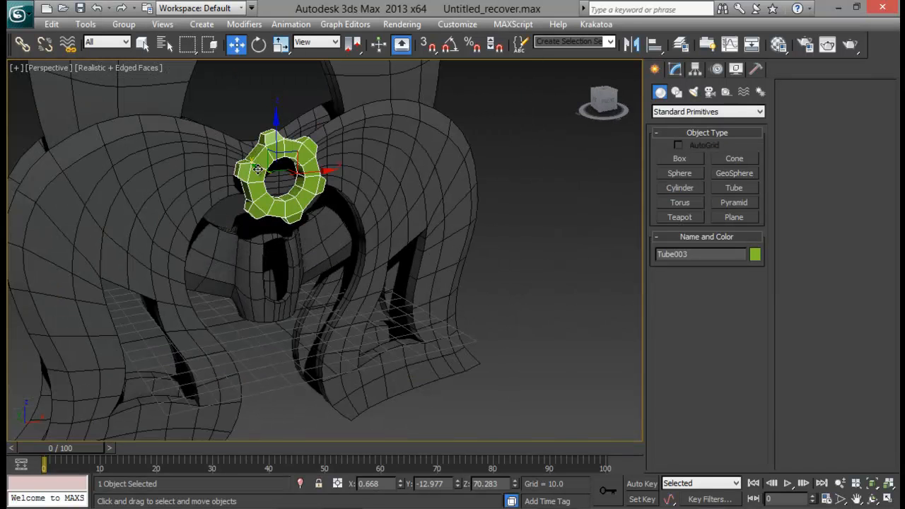
middle_click_drag(258, 168, 277, 202, "alt")
key("alt+w")
middle_click_drag(418, 152, 427, 140)
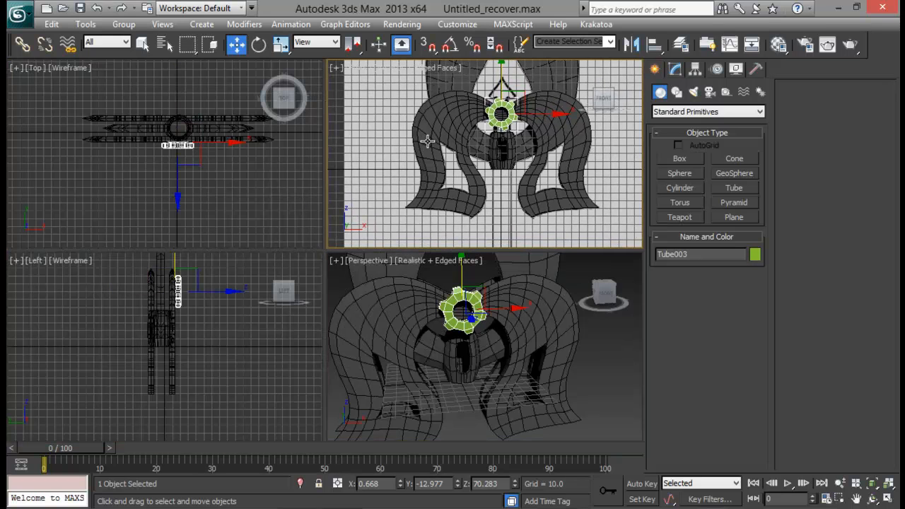
scroll(443, 170, "up", 2)
key("alt+w")
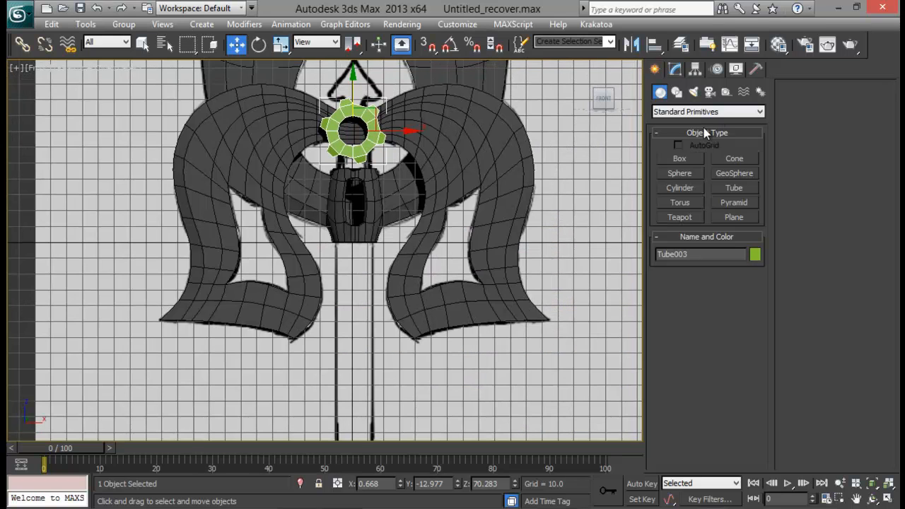
left_click(679, 187)
mouse_move(354, 308)
left_mouse_down()
mouse_move(359, 317)
mouse_move(357, 309)
left_mouse_up()
key("w")
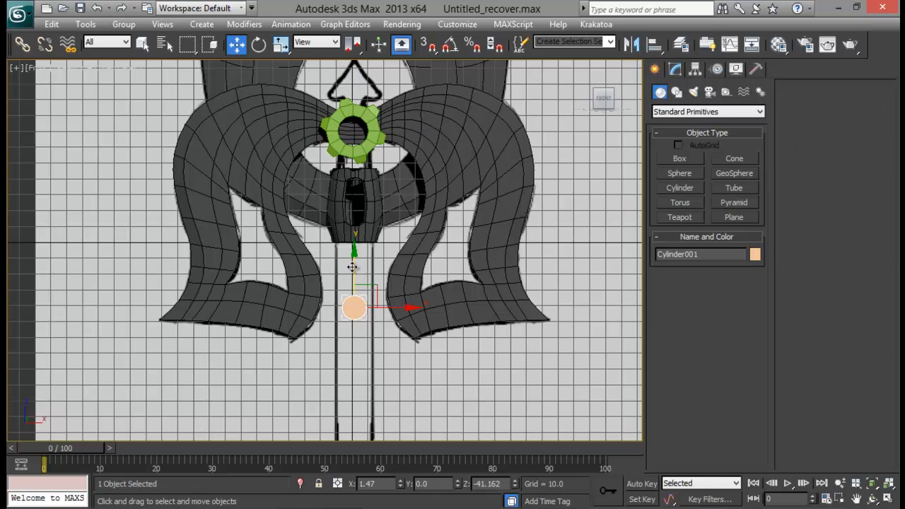
Move the cylinder up to Z about 72.13 and forward to Y about -13.25, into the toothed ring's opening.
left_click_drag(352, 268, 352, 89)
key("alt+w")
middle_click(537, 390)
key("alt+w")
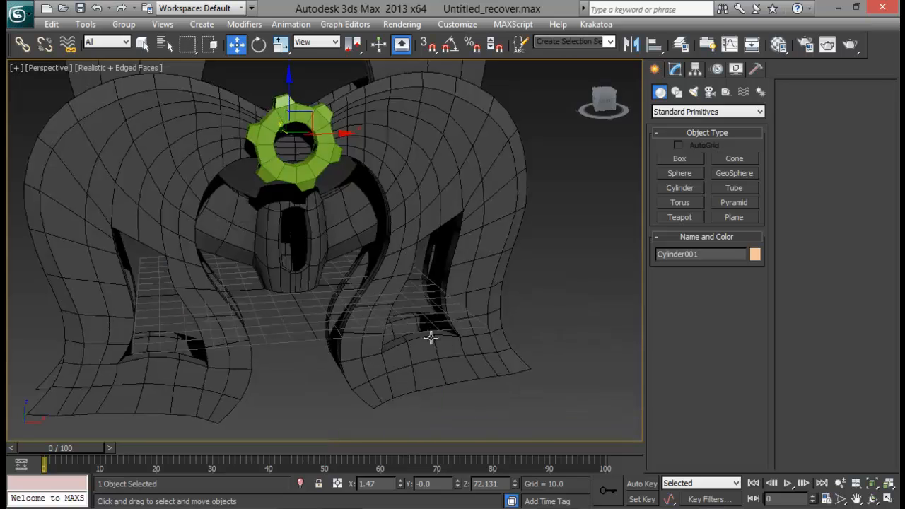
middle_click_drag(430, 338, 281, 205, "alt")
left_click_drag(256, 122, 367, 190)
Center the cylinder in the ring's hole in the front view, at about X 1.02 and Z 70.3.
key("alt+w")
middle_click(444, 135)
key("alt+w")
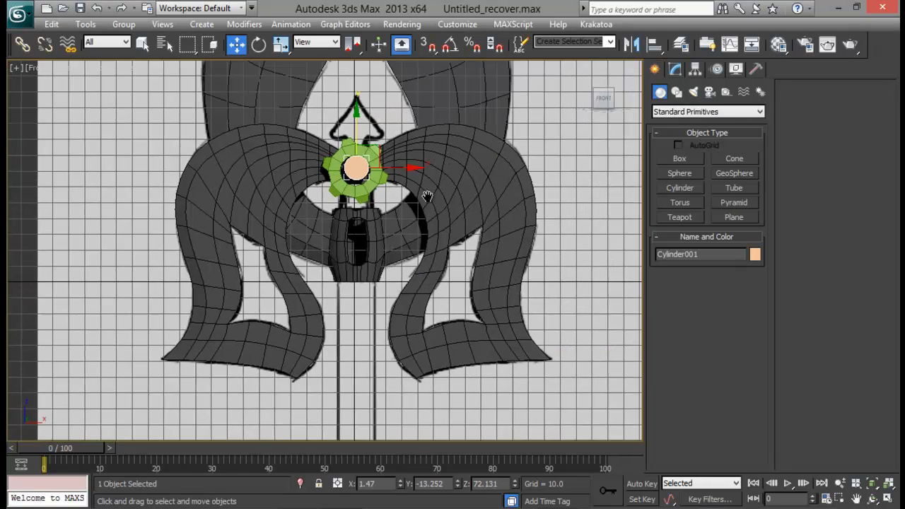
middle_click_drag(427, 197, 418, 213)
left_click_drag(366, 166, 367, 168)
middle_click_drag(376, 252, 377, 281)
scroll(377, 281, "up", 3)
middle_click_drag(388, 222, 376, 273)
scroll(377, 272, "up", 2)
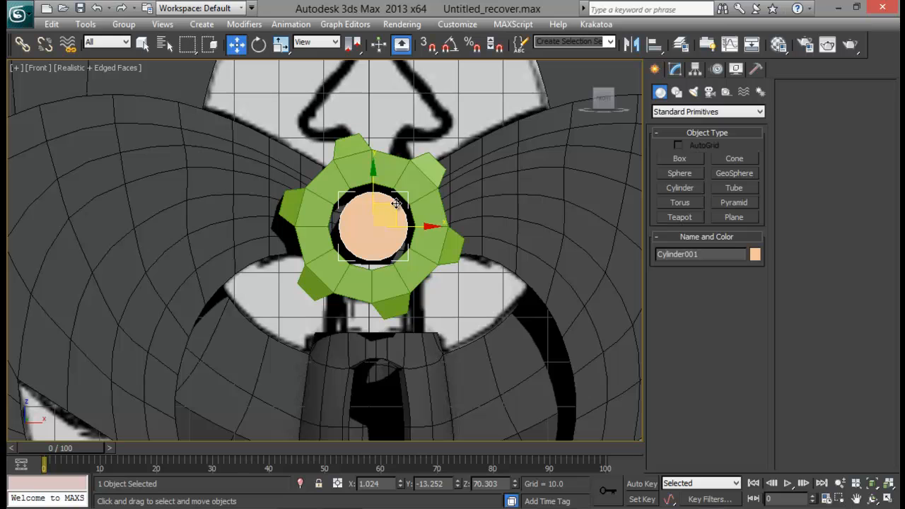
Scale the cylinder uniformly to about 86.6%, center it within the ring, and open its parameters.
left_click_drag(395, 204, 380, 228)
key("r")
left_click(675, 70)
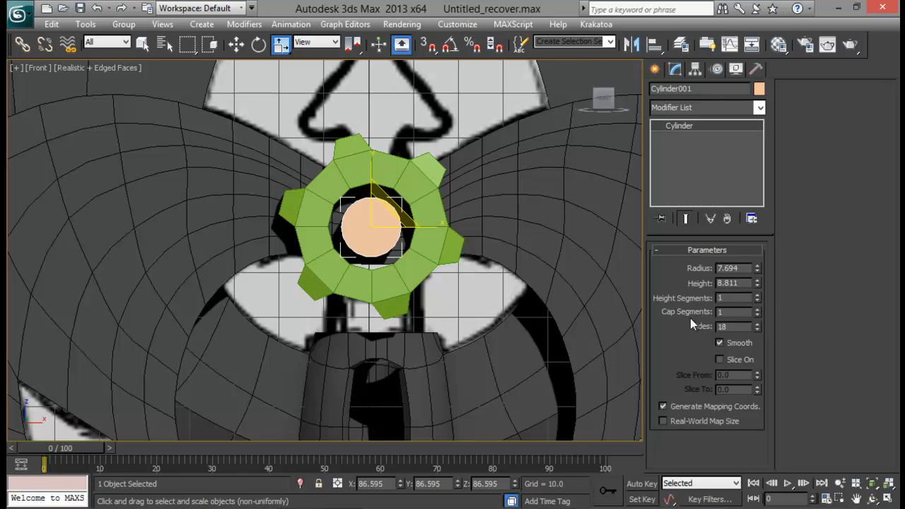
Move the central cylinder back along Y through the axe head to about Y 24.05, behind the rear plate.
middle_click_drag(402, 282, 416, 234)
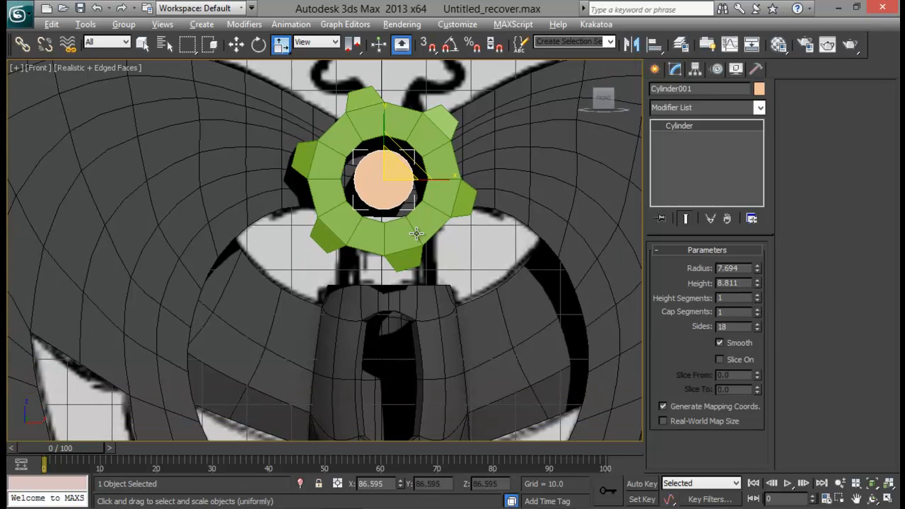
key("alt+w")
middle_click_drag(453, 328, 291, 323, "alt")
key("alt+w")
left_click(291, 323)
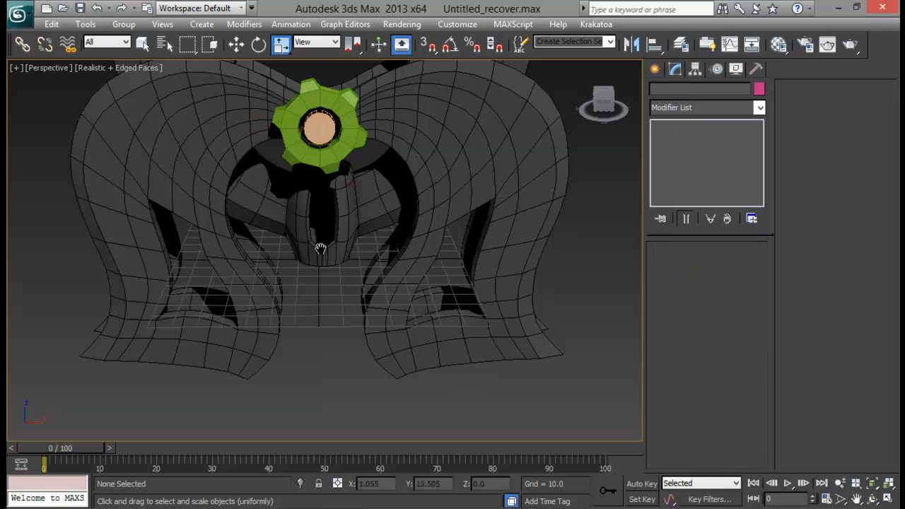
middle_click_drag(318, 247, 396, 241, "alt")
left_click(349, 240)
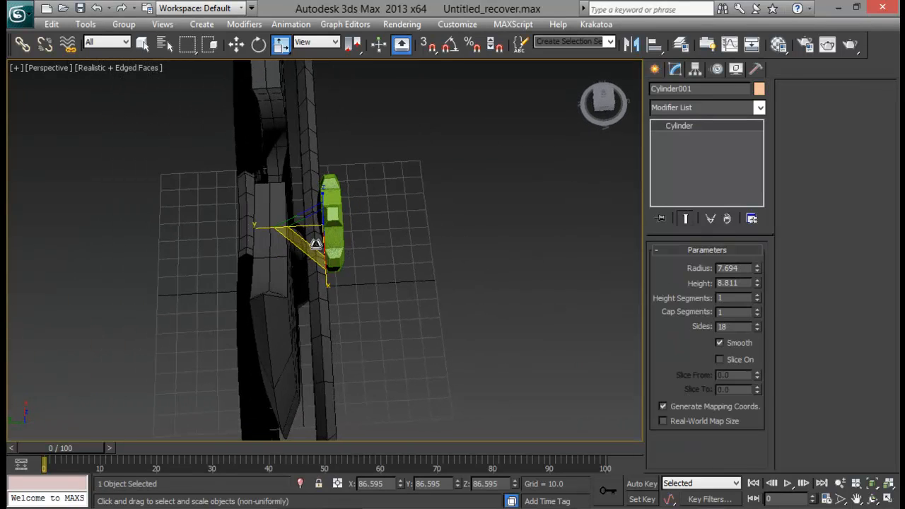
key("w")
left_click_drag(268, 230, 185, 234)
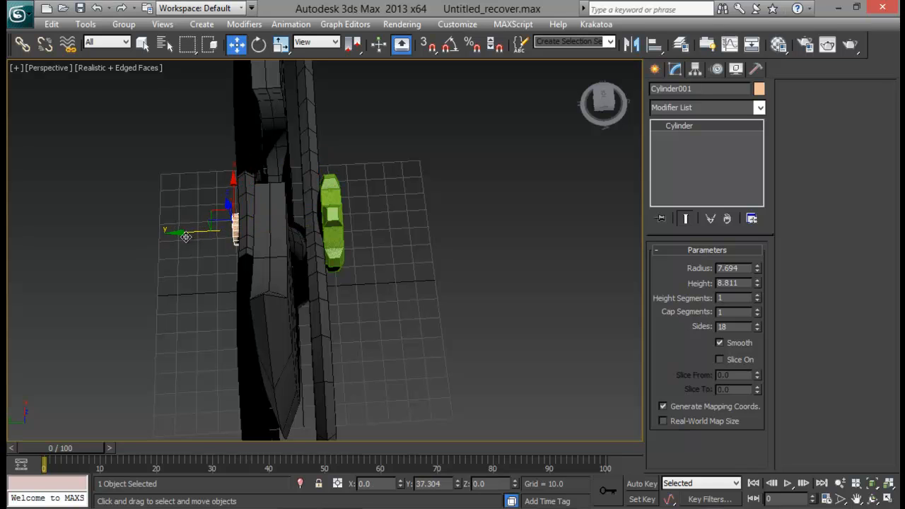
Increase the cylinder's height to about 53.2 so it extends through both plates and the toothed ring.
left_click_drag(757, 284, 744, 156)
middle_click_drag(569, 250, 503, 290, "alt")
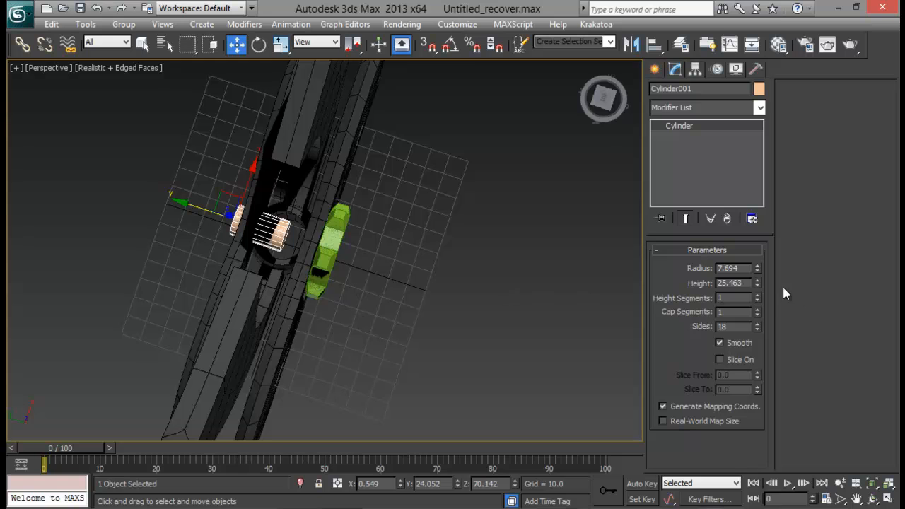
left_click_drag(757, 284, 745, 205)
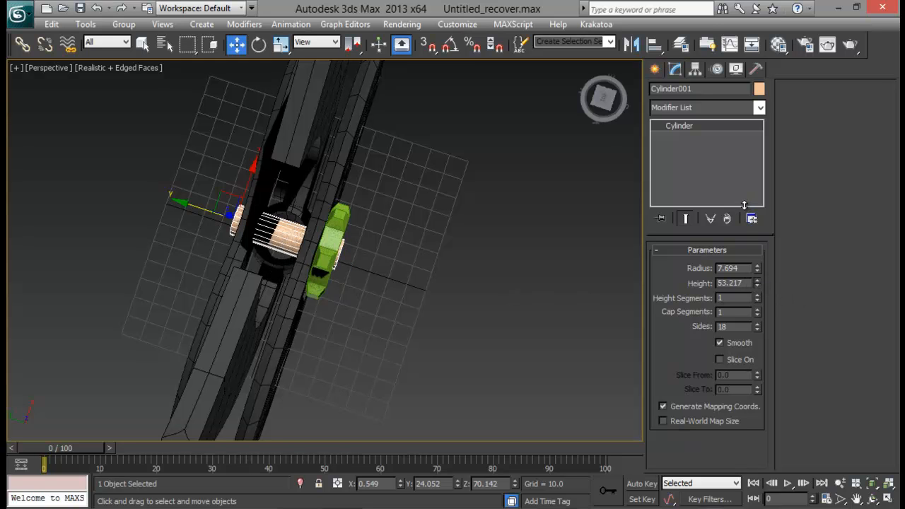
Clone the toothed ring along Y as a single copy on the opposite side of the axe head, at about Y 29.5.
middle_click_drag(495, 300, 351, 221, "alt")
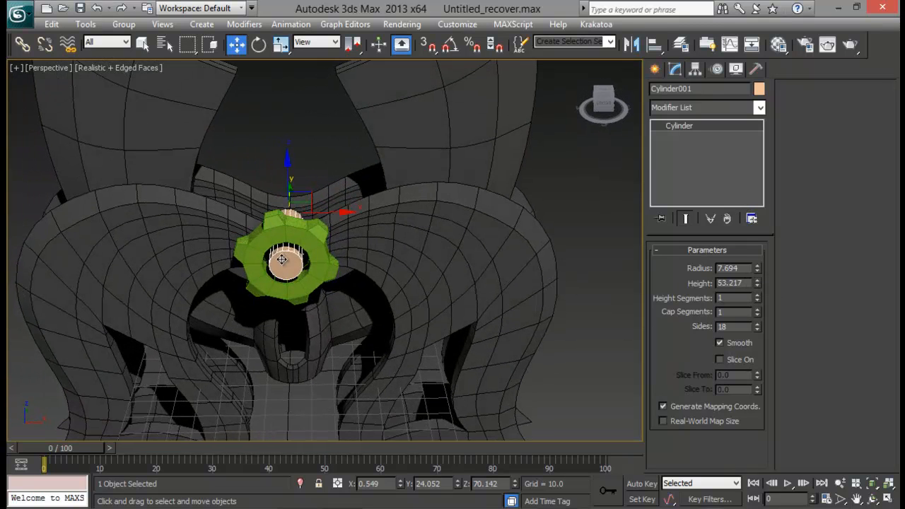
middle_click_drag(280, 256, 313, 198, "alt")
left_click(314, 198)
middle_click_drag(372, 255, 277, 247, "alt")
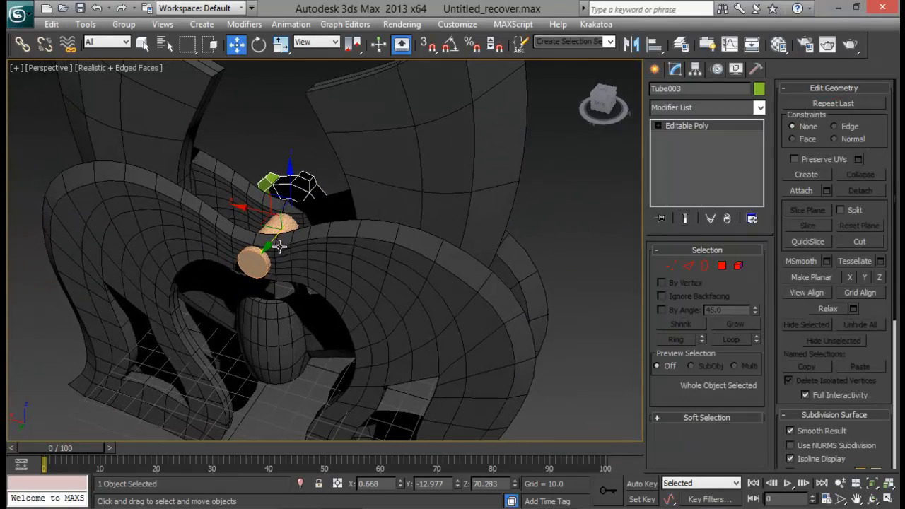
mouse_move(251, 279)
left_mouse_down()
mouse_move(221, 295)
mouse_move(271, 287)
left_mouse_up()
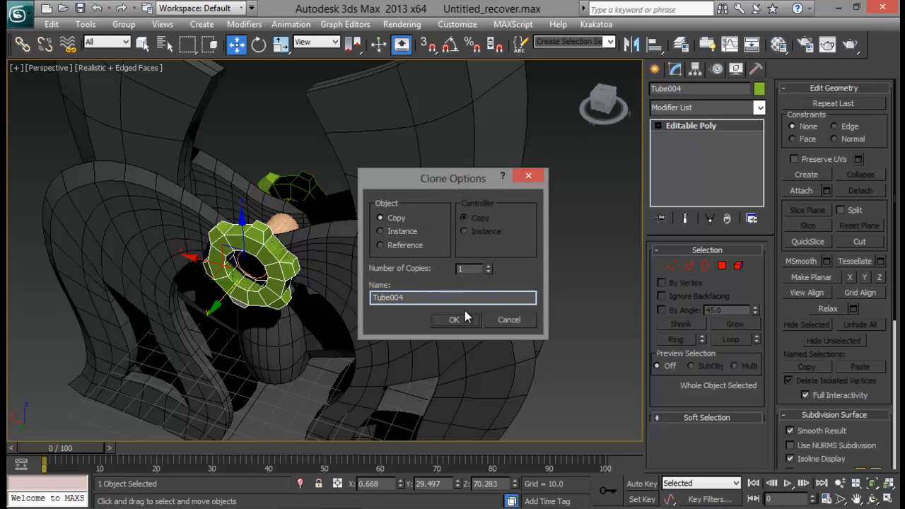
key("Return")
Move the cylinder to about Y 30.94 and increase its height to about 60.67 so it passes through both toothed rings.
left_click(256, 268)
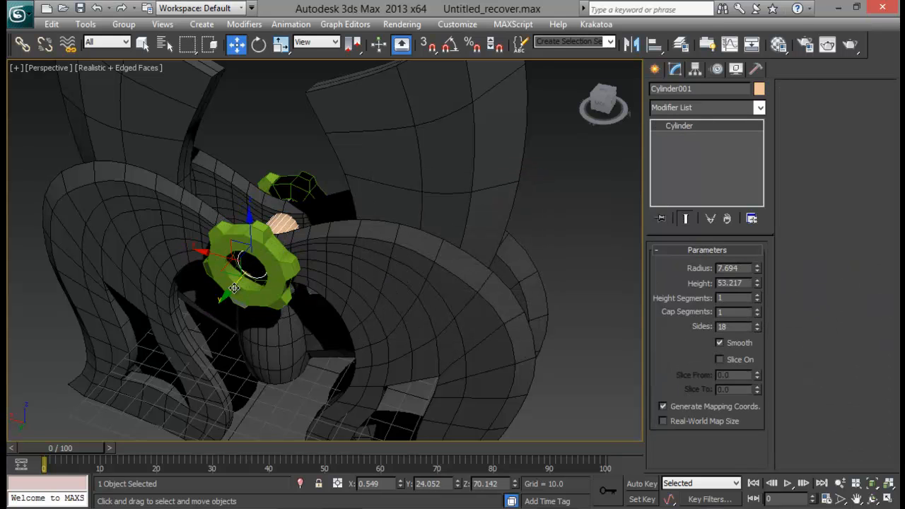
left_click_drag(234, 288, 210, 299)
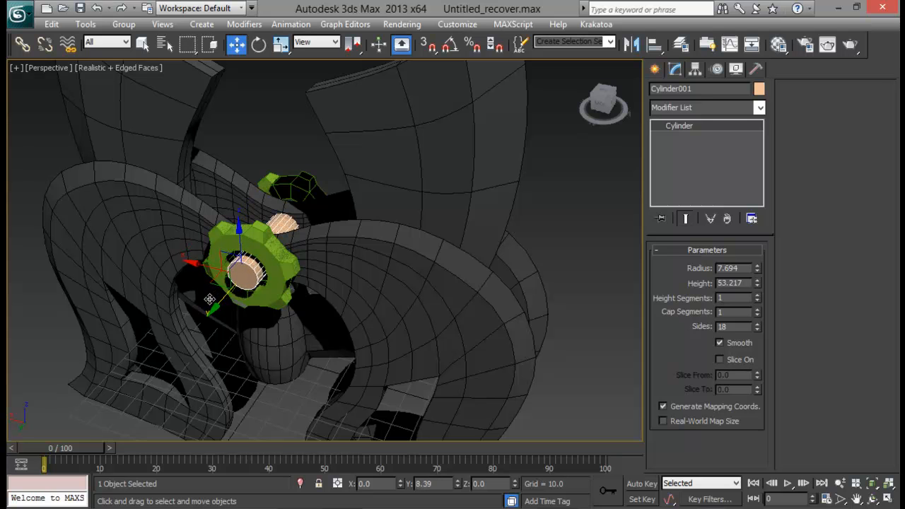
middle_click_drag(210, 299, 235, 314, "alt")
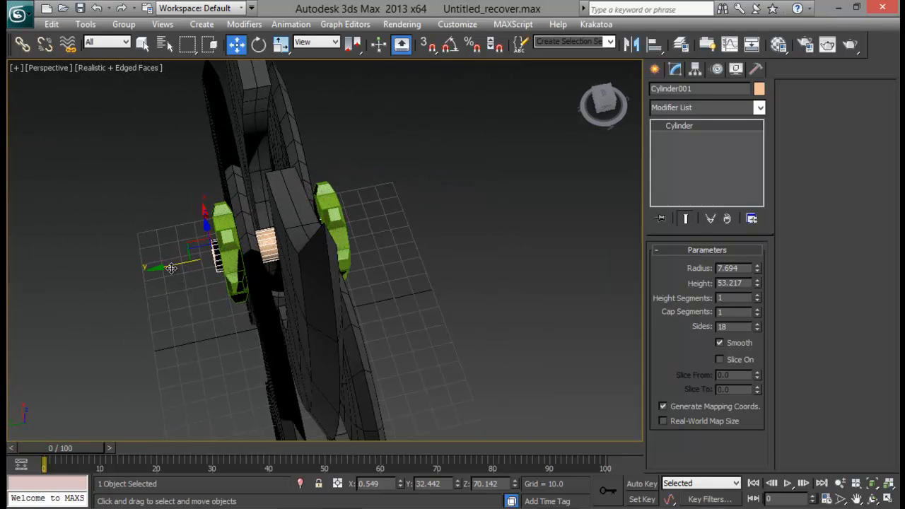
left_click_drag(172, 268, 175, 267)
middle_click_drag(394, 254, 326, 230, "alt")
left_click_drag(757, 283, 757, 269)
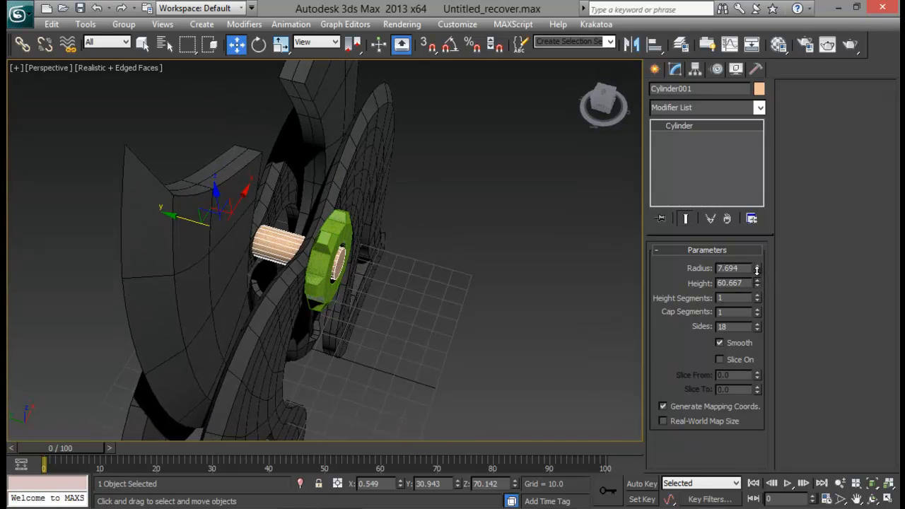
Compare the whole axe head with the "axe main wireframe" reference image.
middle_click_drag(414, 300, 327, 183, "alt")
scroll(327, 184, "down", 3)
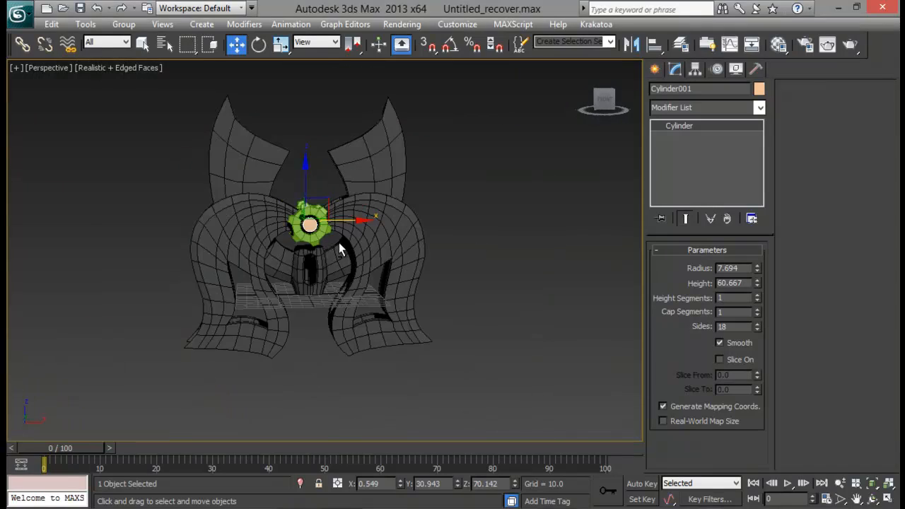
middle_click_drag(339, 243, 505, 464, "alt")
left_click(497, 229)
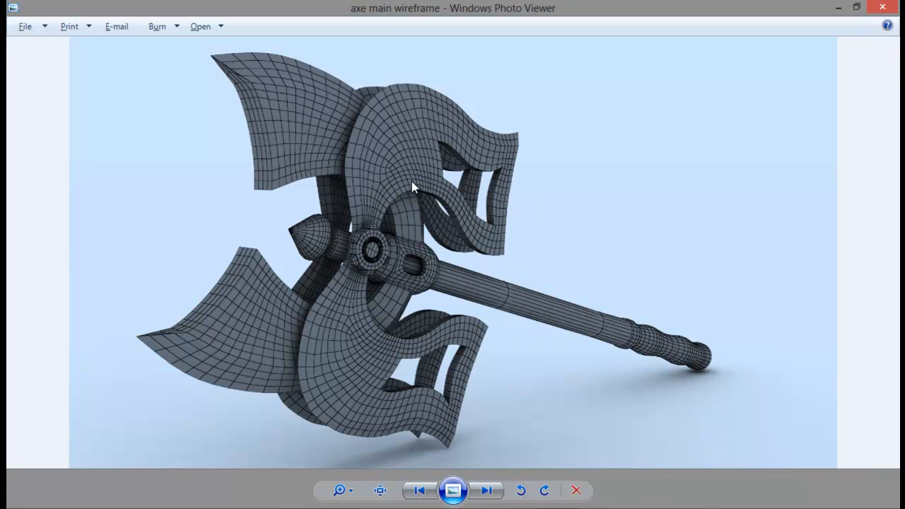
left_click(874, 8)
middle_click_drag(386, 221, 428, 195, "alt")
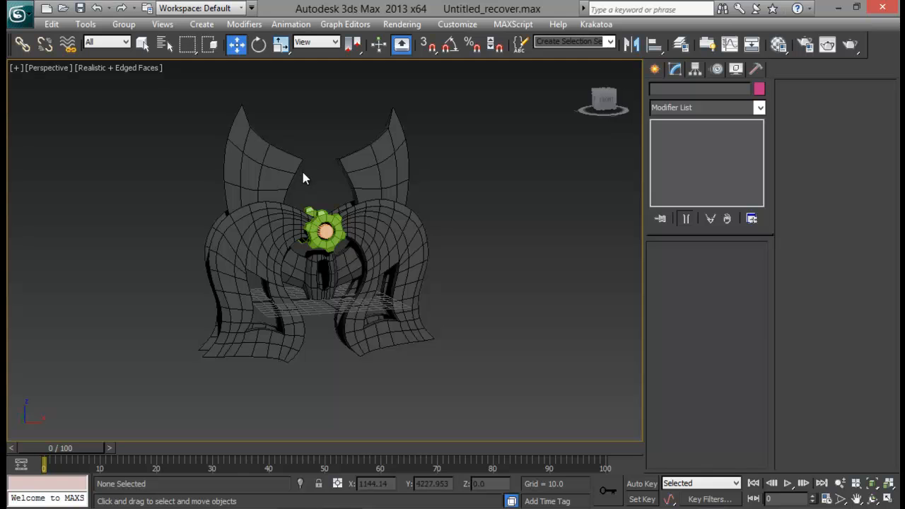
middle_click_drag(354, 319, 434, 246, "alt")
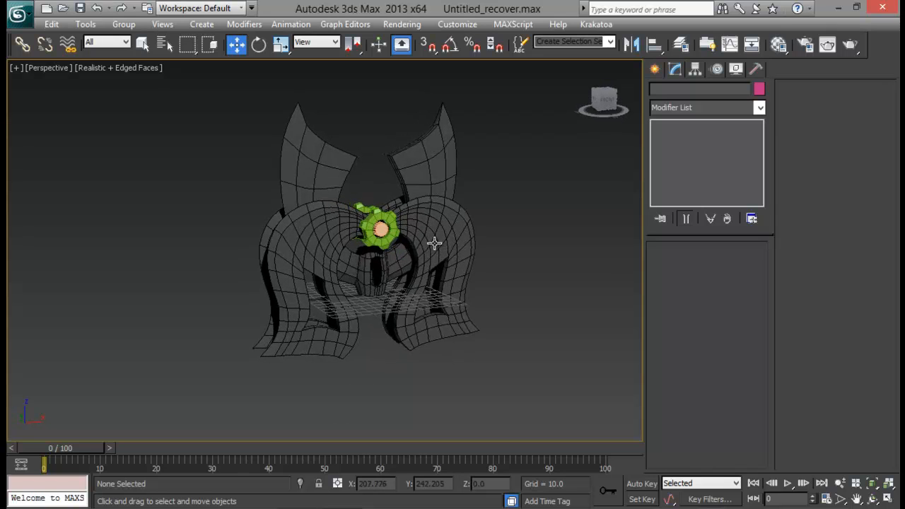